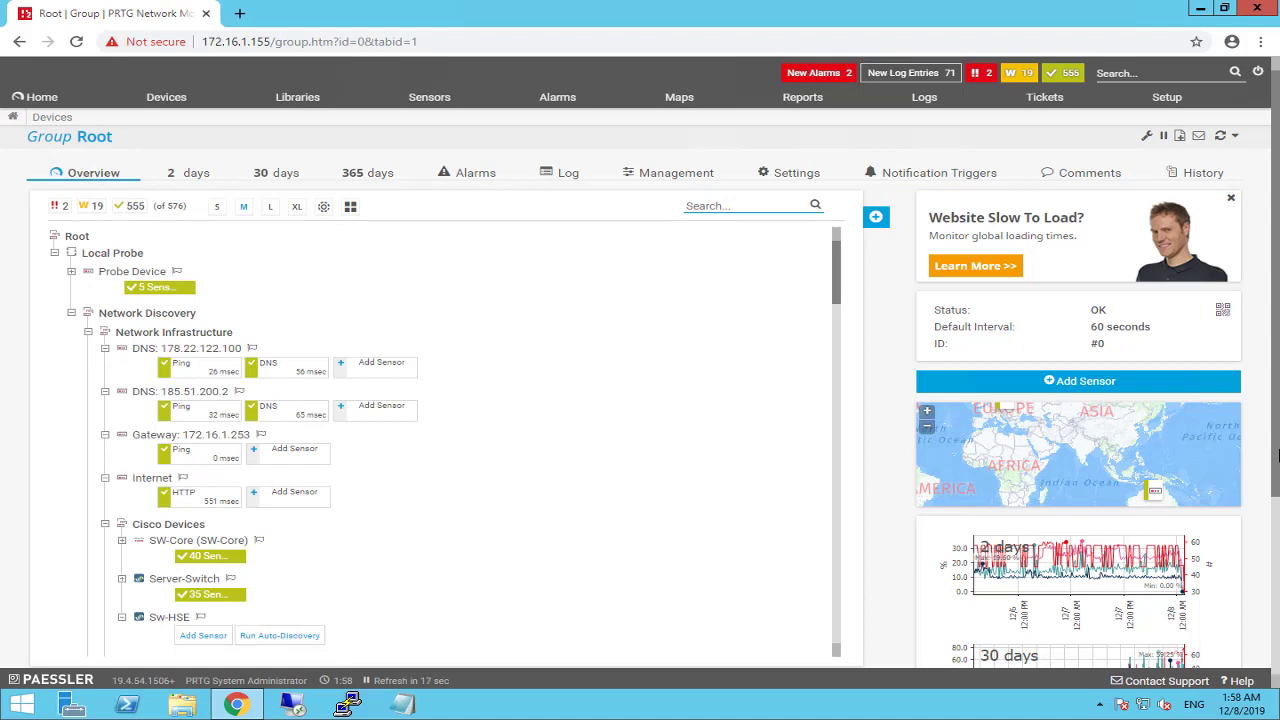
- Open Command Prompt and run hostname to confirm the machine is named Probe1
{"action": "key", "text": "super+r"}
{"action": "key", "text": "Return"}
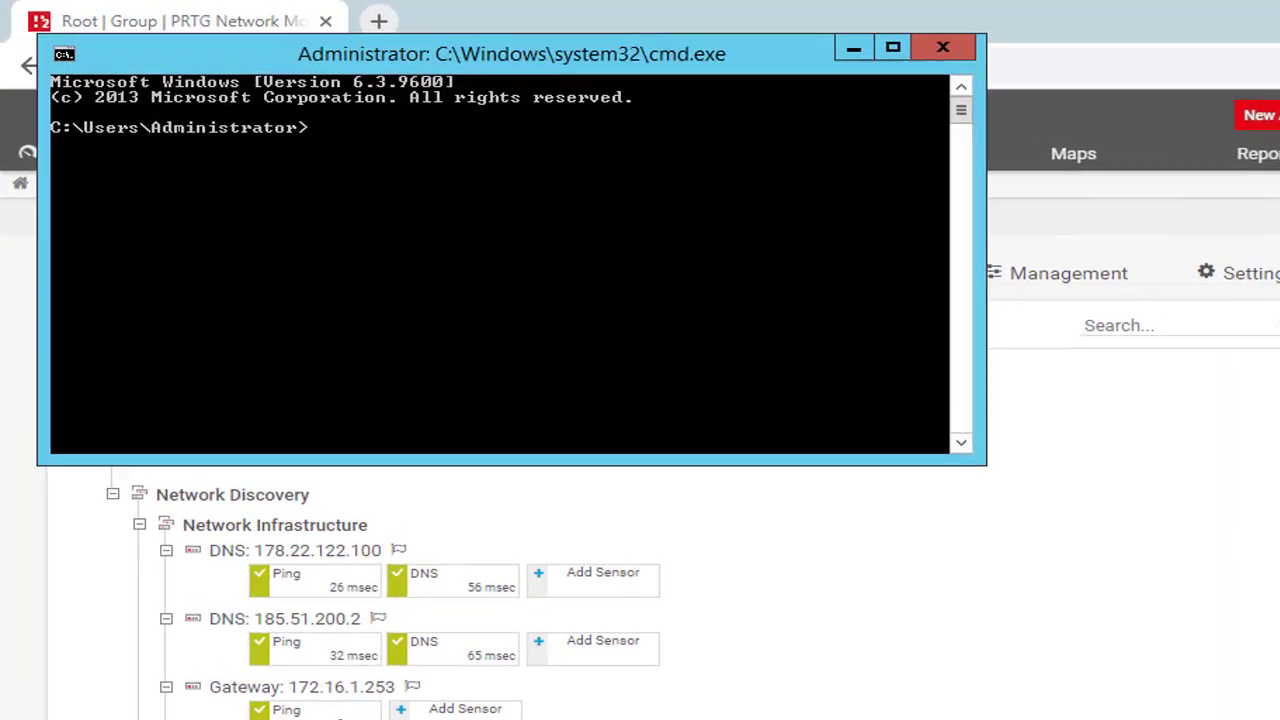
{"action": "type", "text": "hostname"}
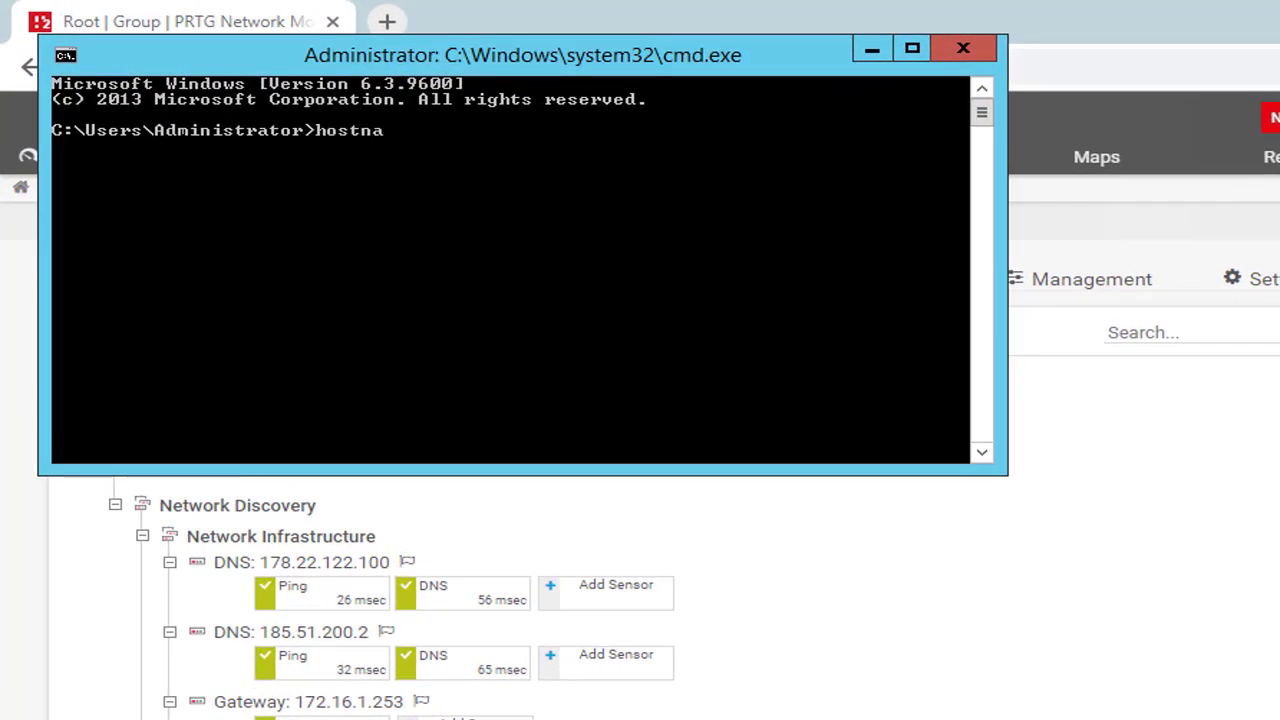
{"action": "key", "text": "Return"}
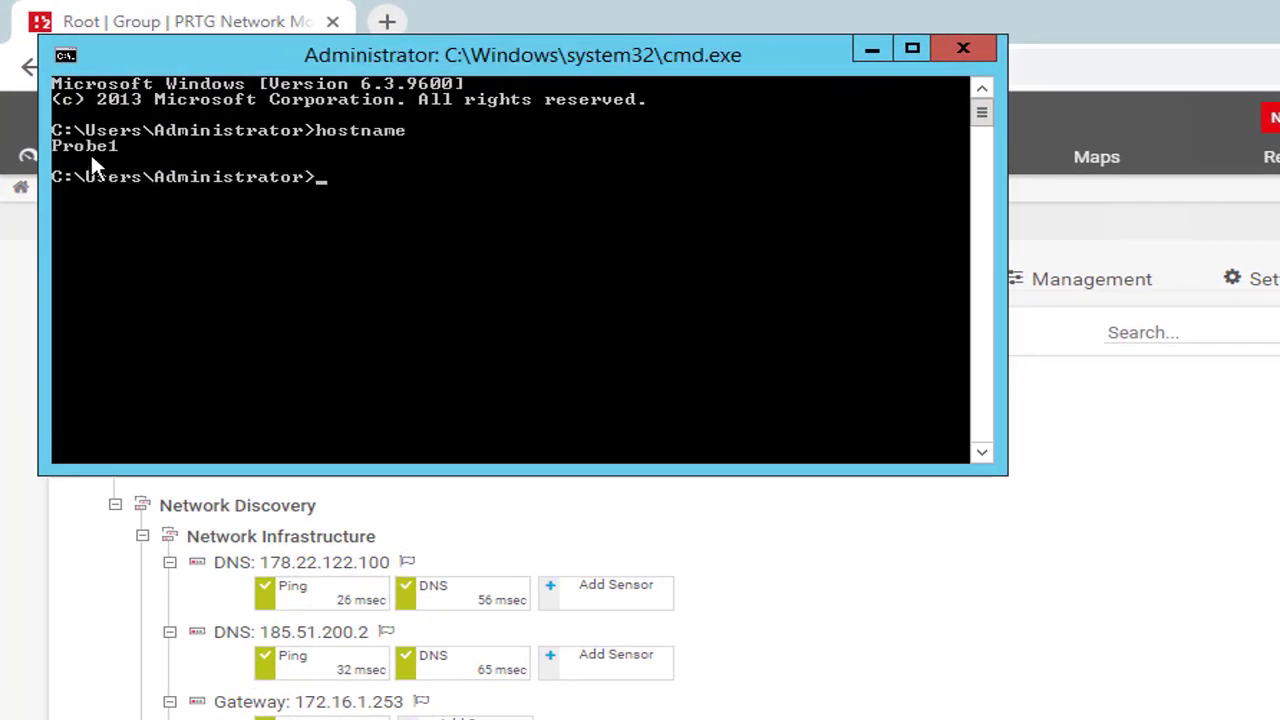
{"action": "left_click_drag", "start_coordinate": [280, 62], "coordinate": [563, 192]}
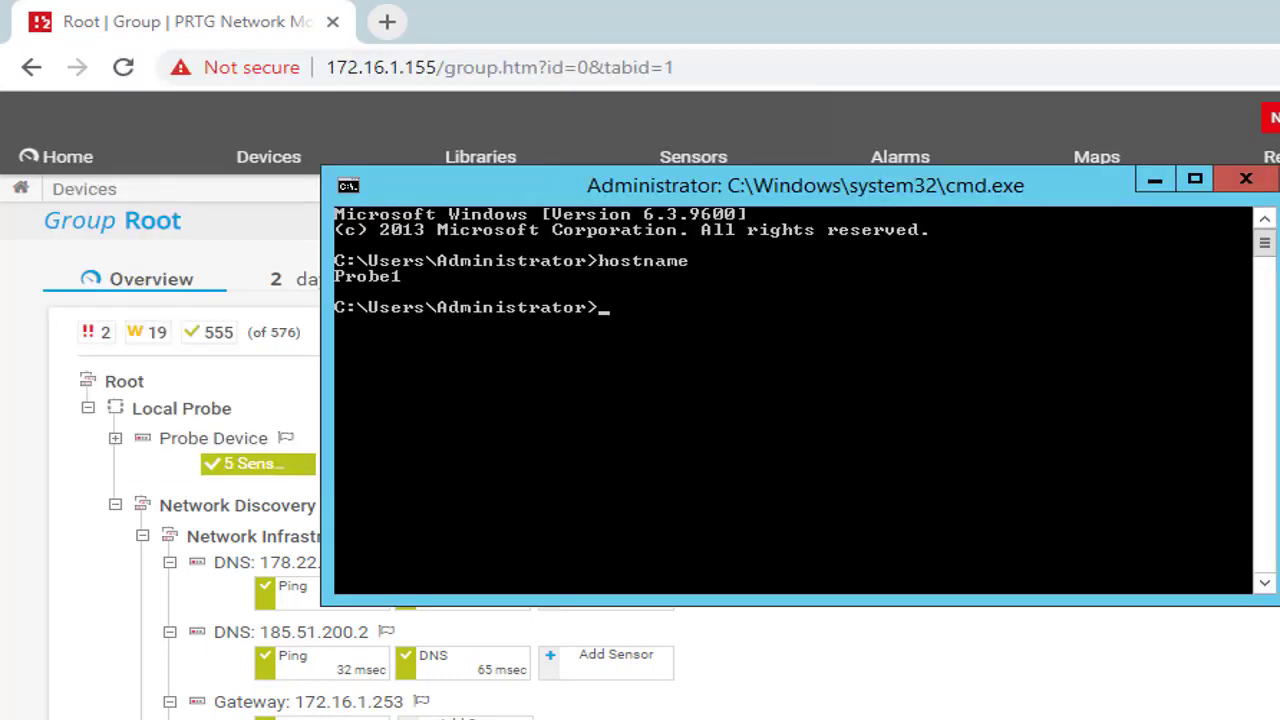
- Run winver to confirm Windows Server 2012 R2, Version 6.3 (Build 9600), then return to the browser
{"action": "type", "text": "winver"}
{"action": "key", "text": "Return"}
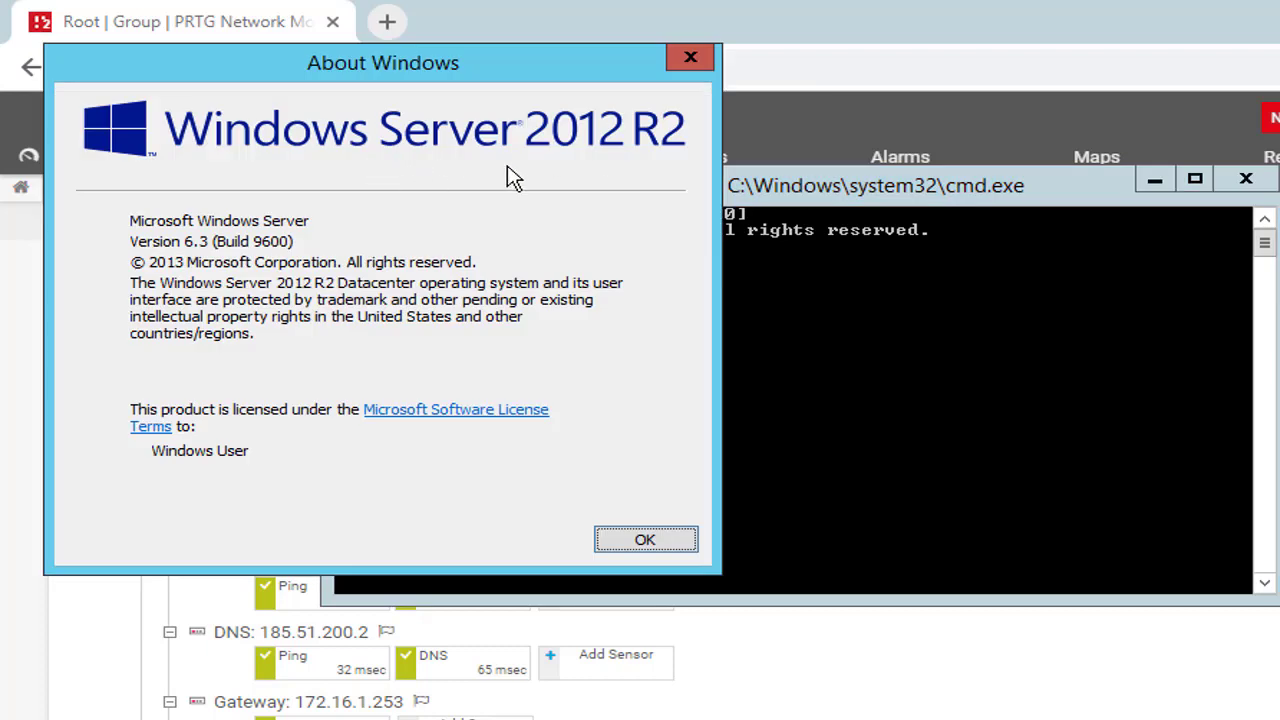
{"action": "left_click", "coordinate": [689, 57]}
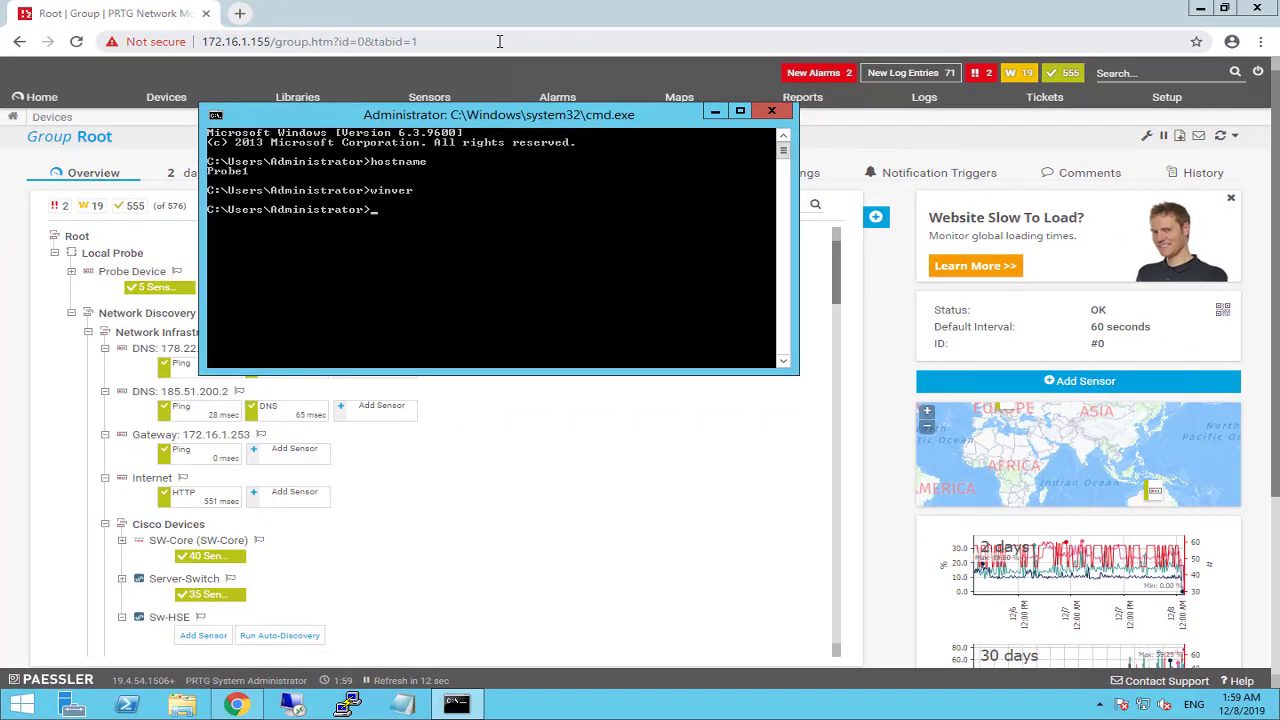
{"action": "left_click", "coordinate": [569, 47]}
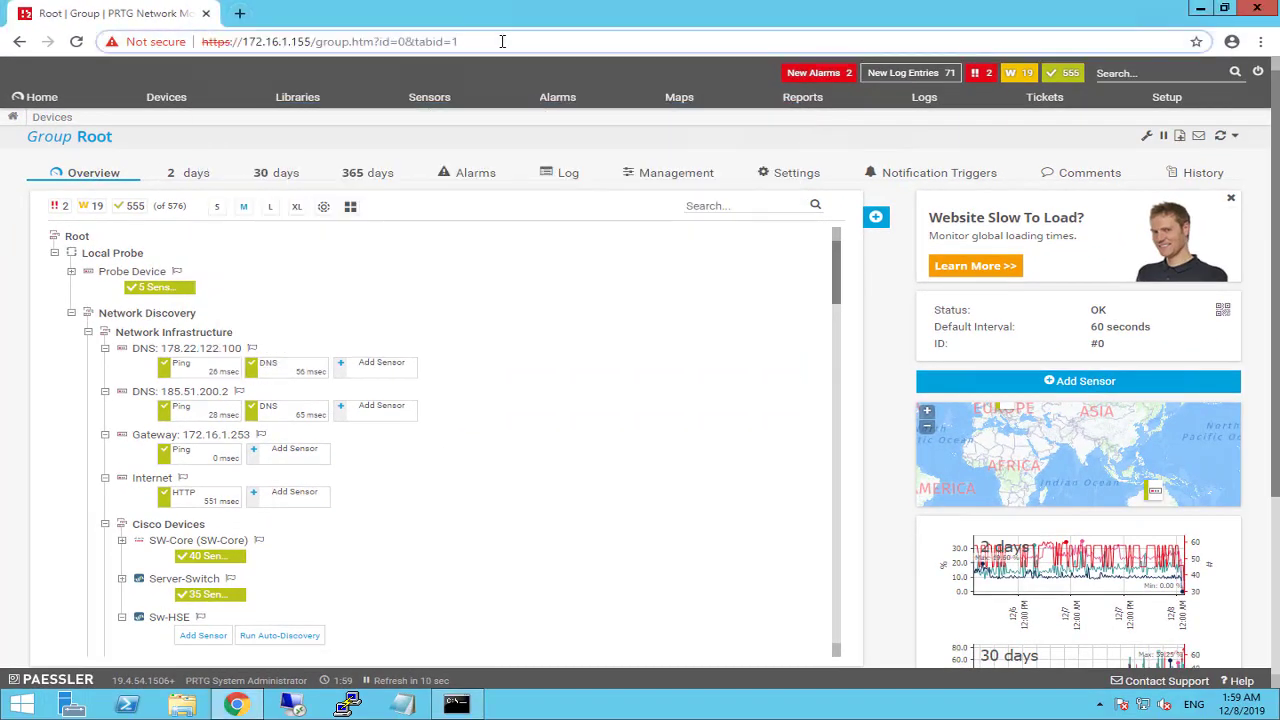
{"action": "left_click", "coordinate": [44, 98]}
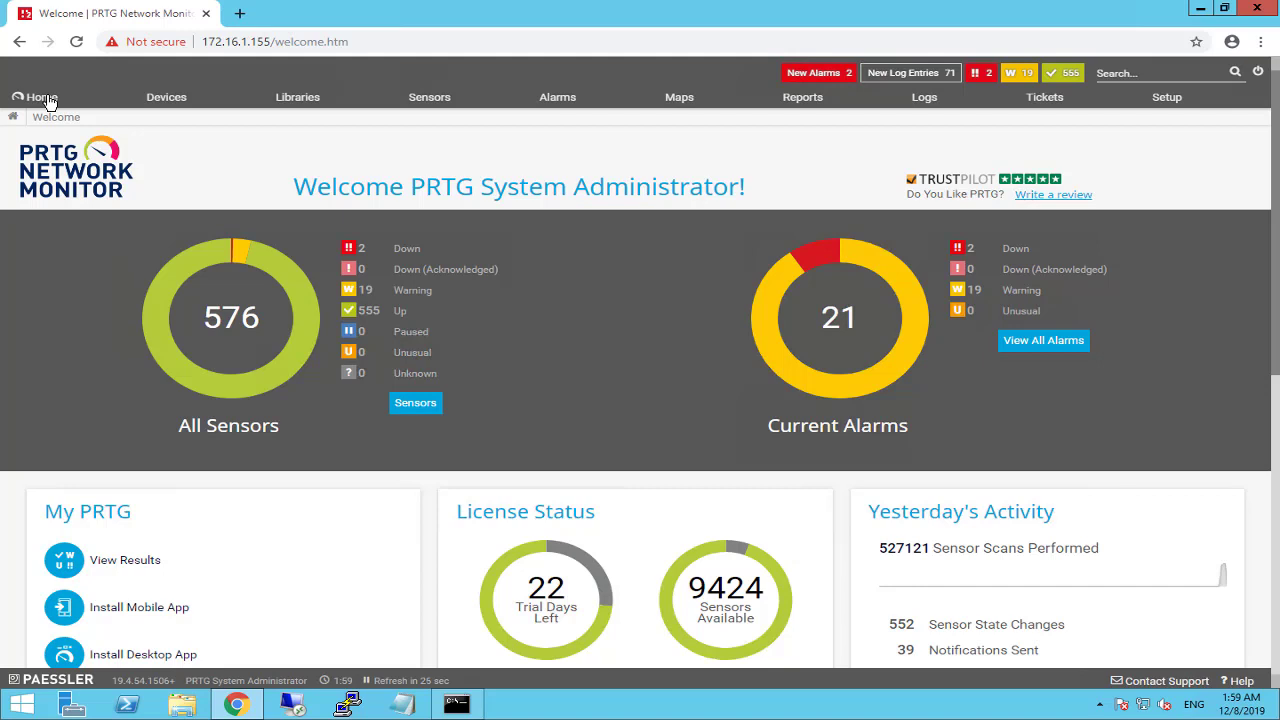
{"action": "left_click", "coordinate": [166, 100]}
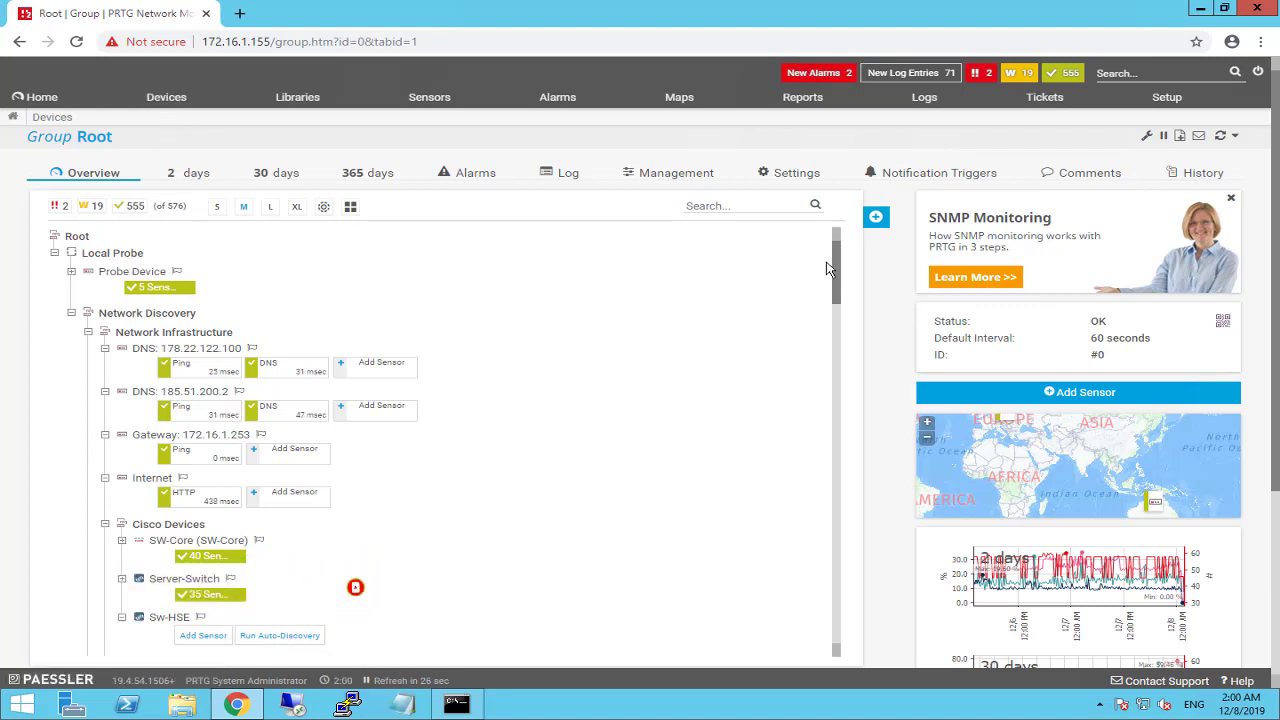
- Choose Add Remote Probe from the blue + menu and follow the Probe Connection IPs link
{"action": "left_click", "coordinate": [875, 217]}
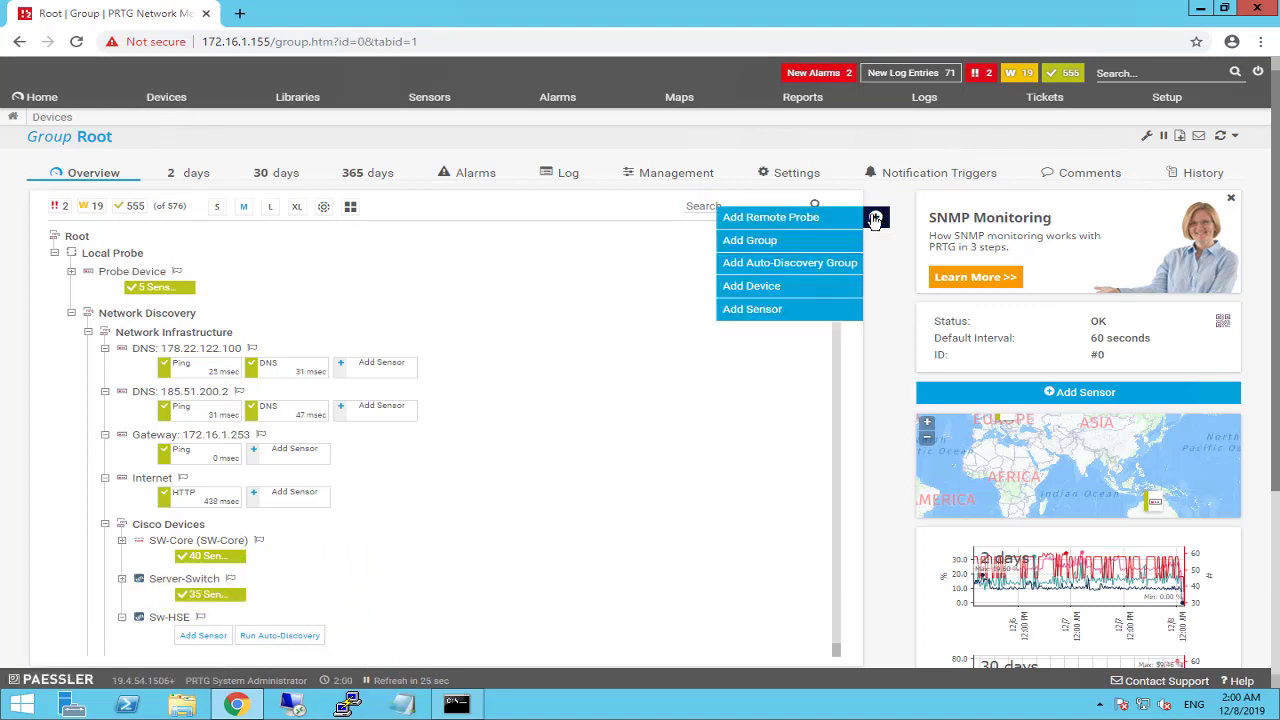
{"action": "left_click", "coordinate": [786, 218]}
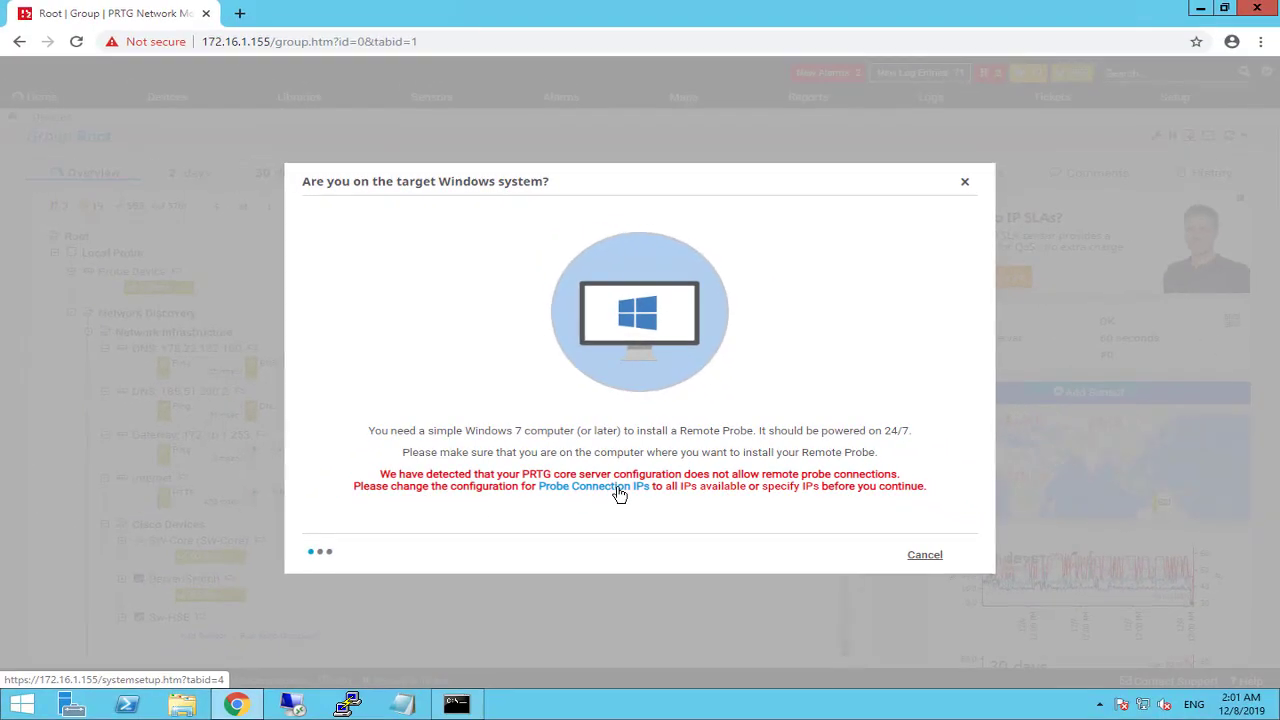
{"action": "left_click", "coordinate": [568, 516]}
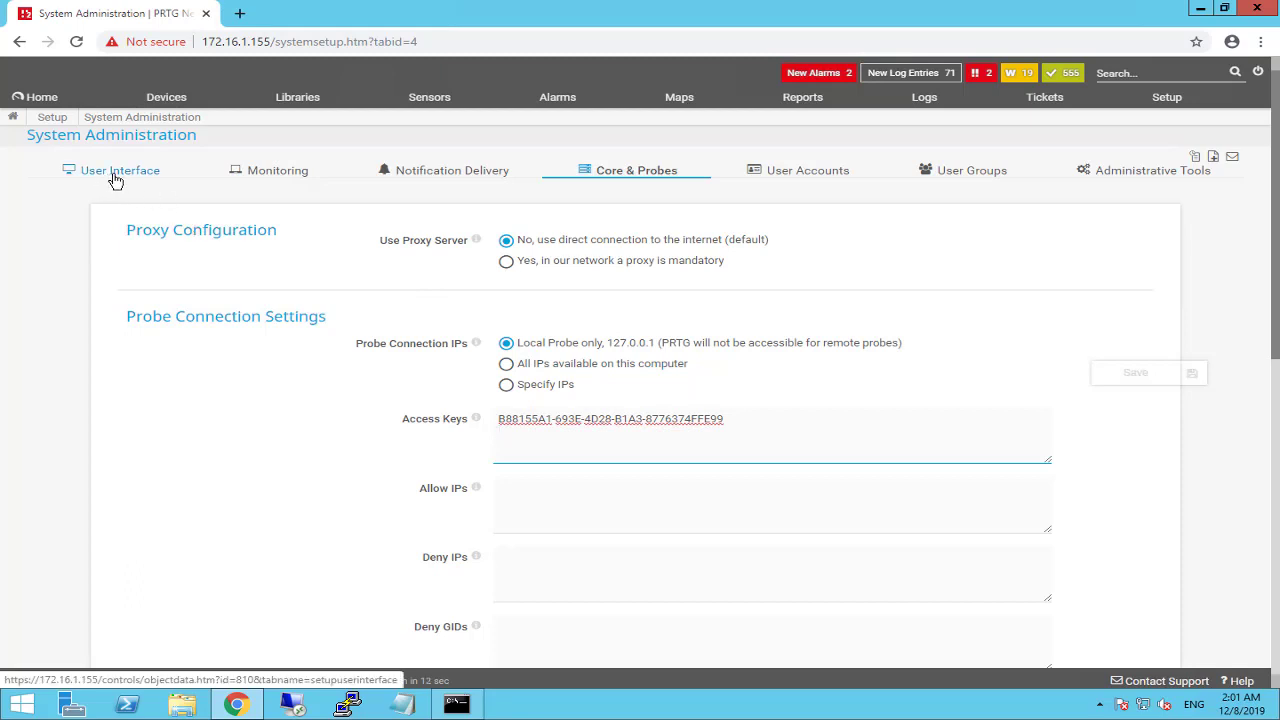
- Go to Setup > System Administration > Core & Probes, where Probe Connection IPs shows Local Probe only
{"action": "mouse_move", "coordinate": [1180, 106]}
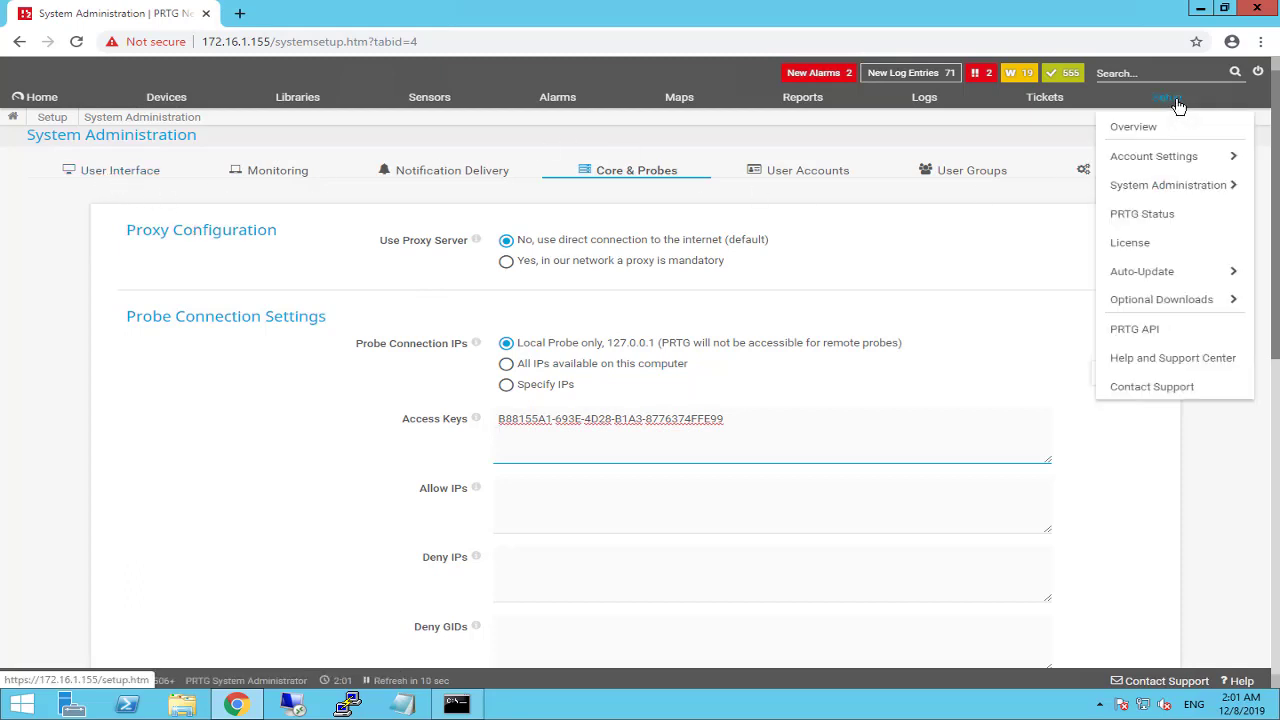
{"action": "mouse_move", "coordinate": [1166, 155]}
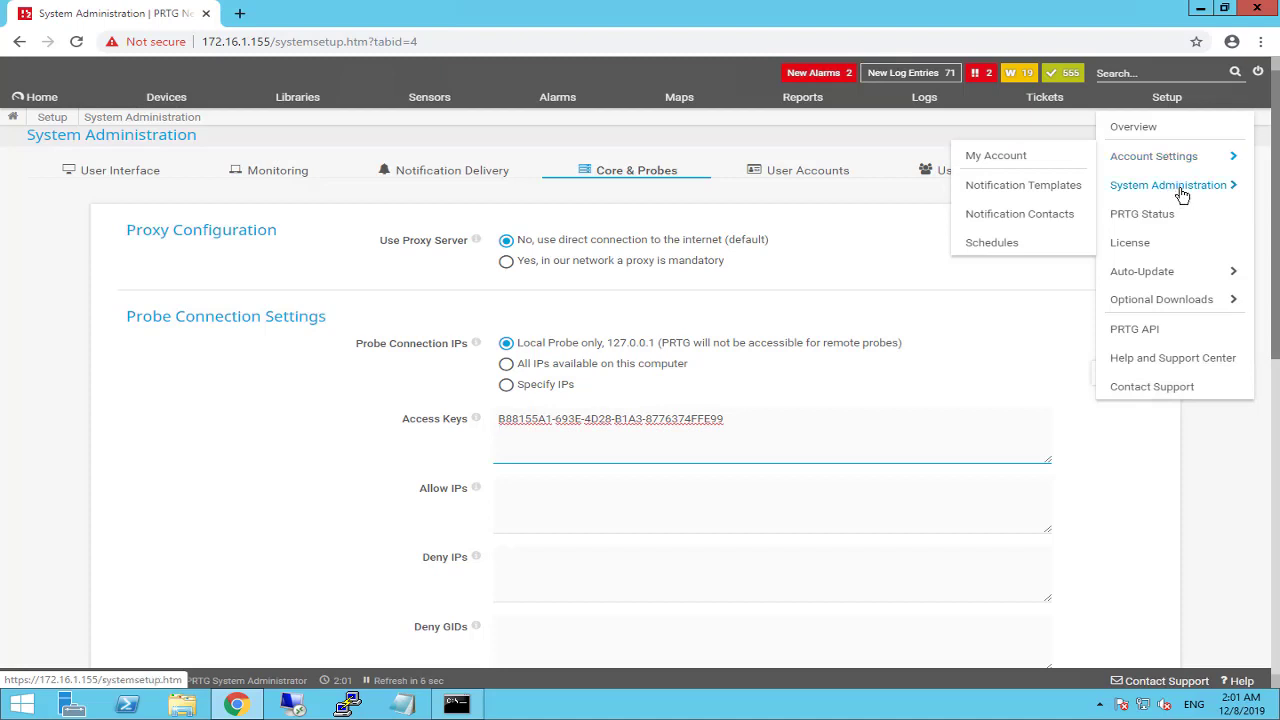
{"action": "mouse_move", "coordinate": [1167, 190]}
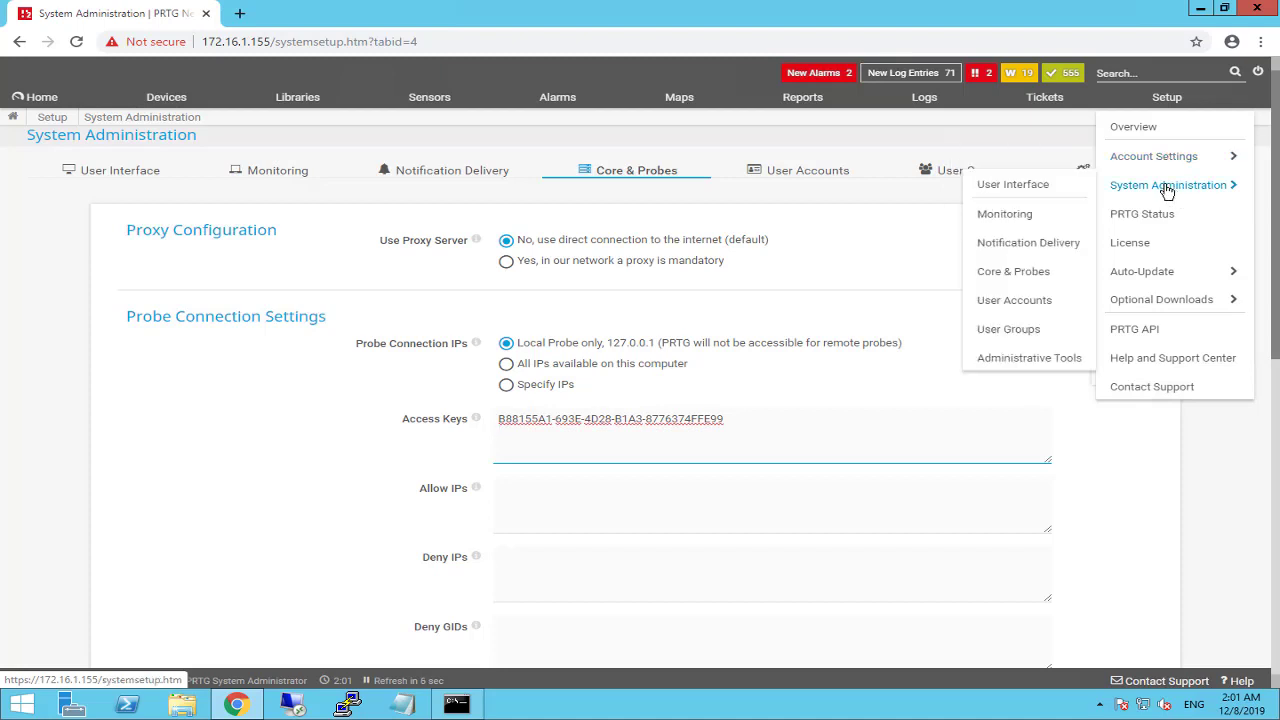
{"action": "left_click", "coordinate": [1013, 272]}
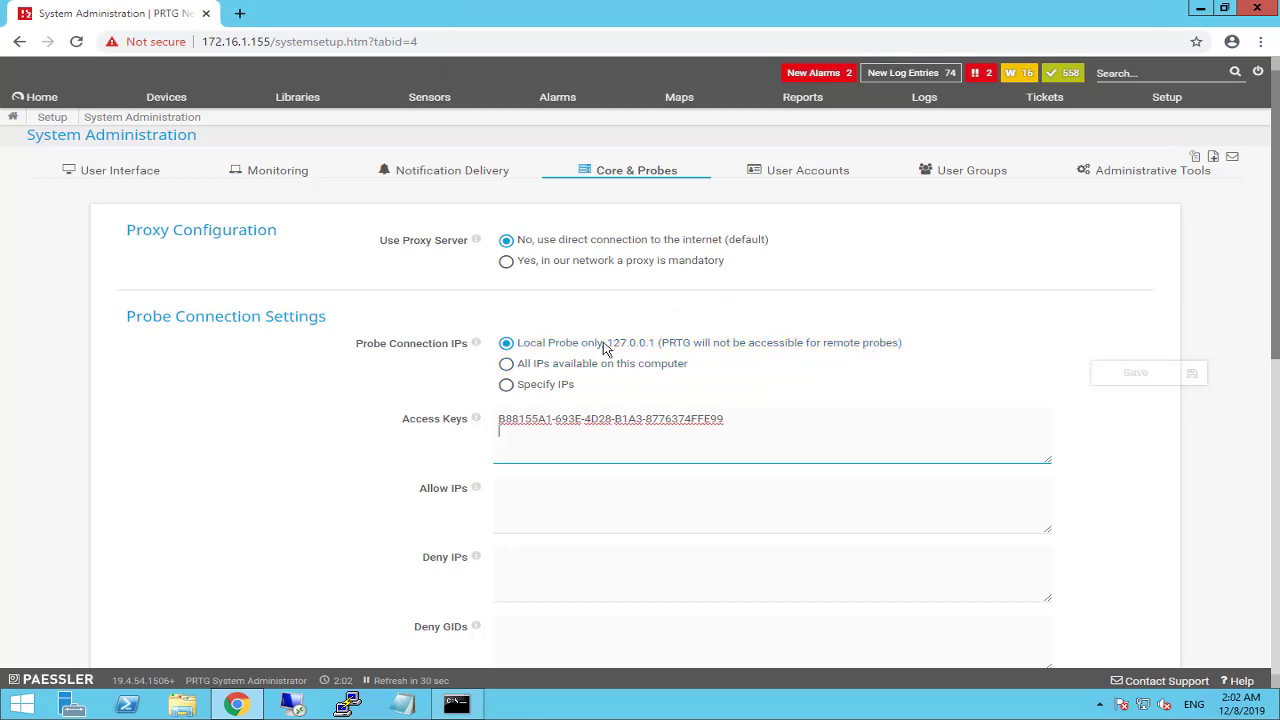
- Set Probe Connection IPs to 'All IPs available on this computer' and select the access key for copying
{"action": "left_click", "coordinate": [547, 372]}
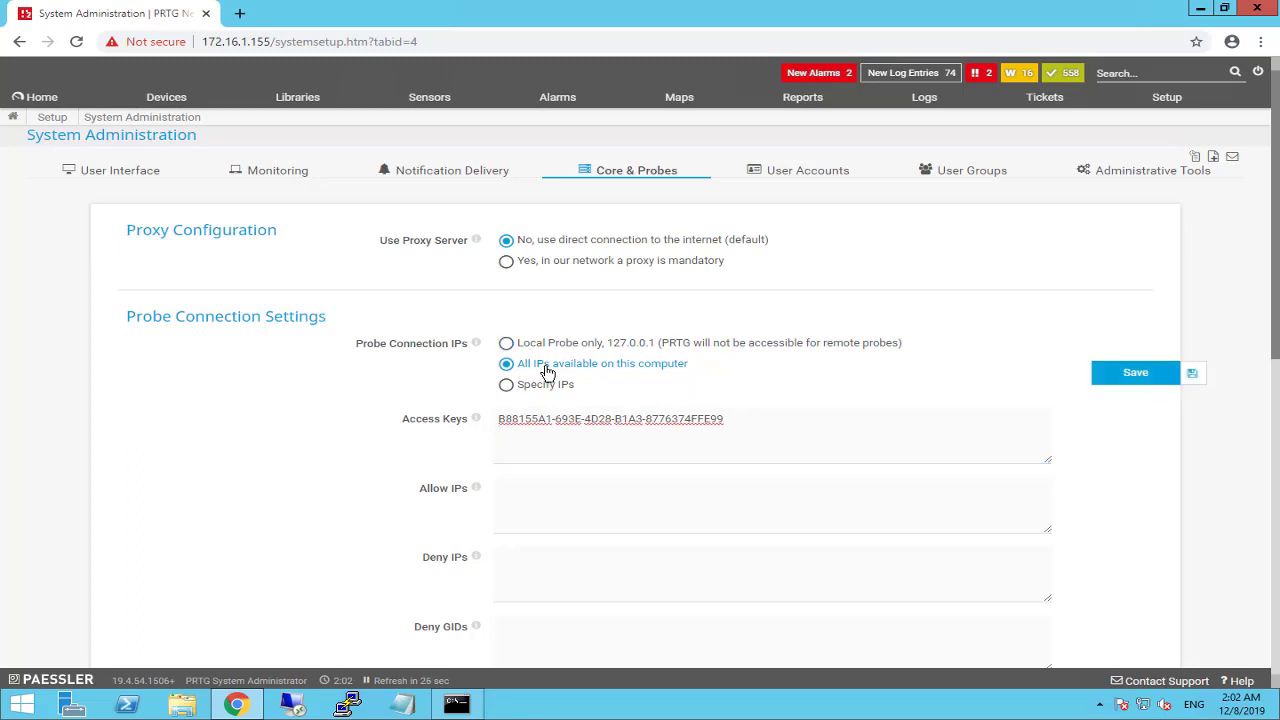
{"action": "left_click", "coordinate": [560, 430]}
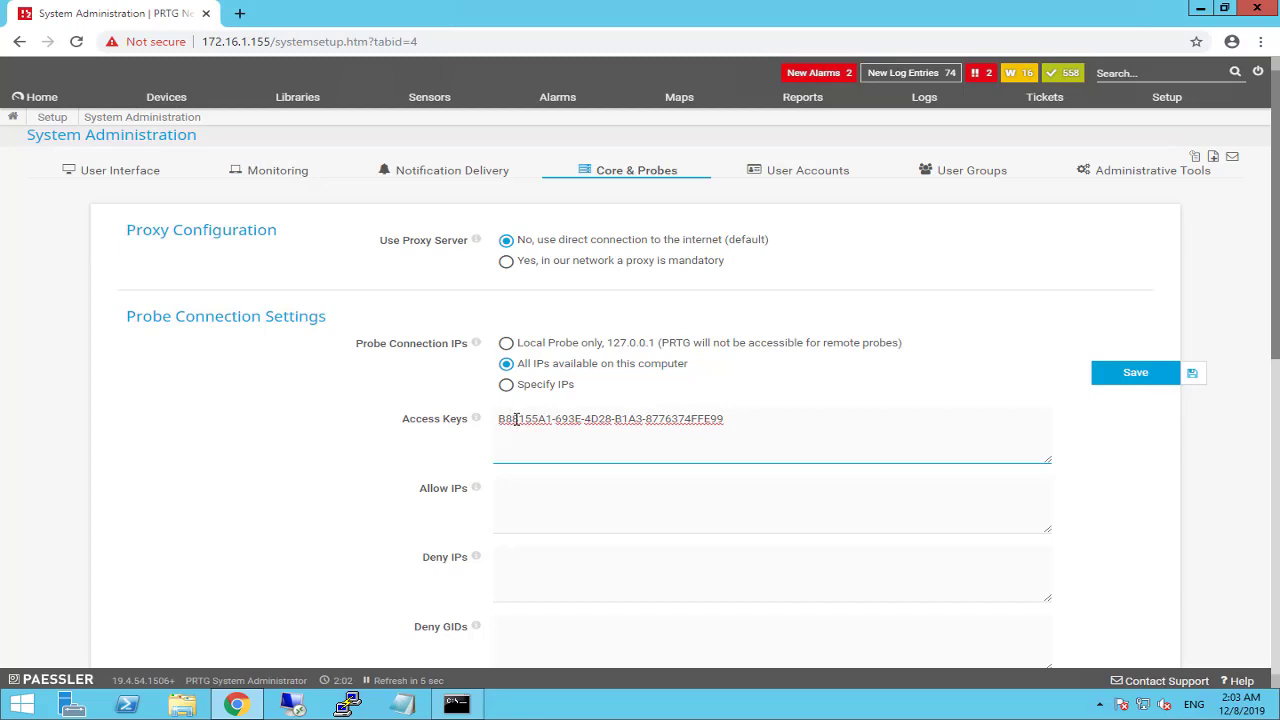
{"action": "left_click_drag", "start_coordinate": [500, 419], "coordinate": [736, 419]}
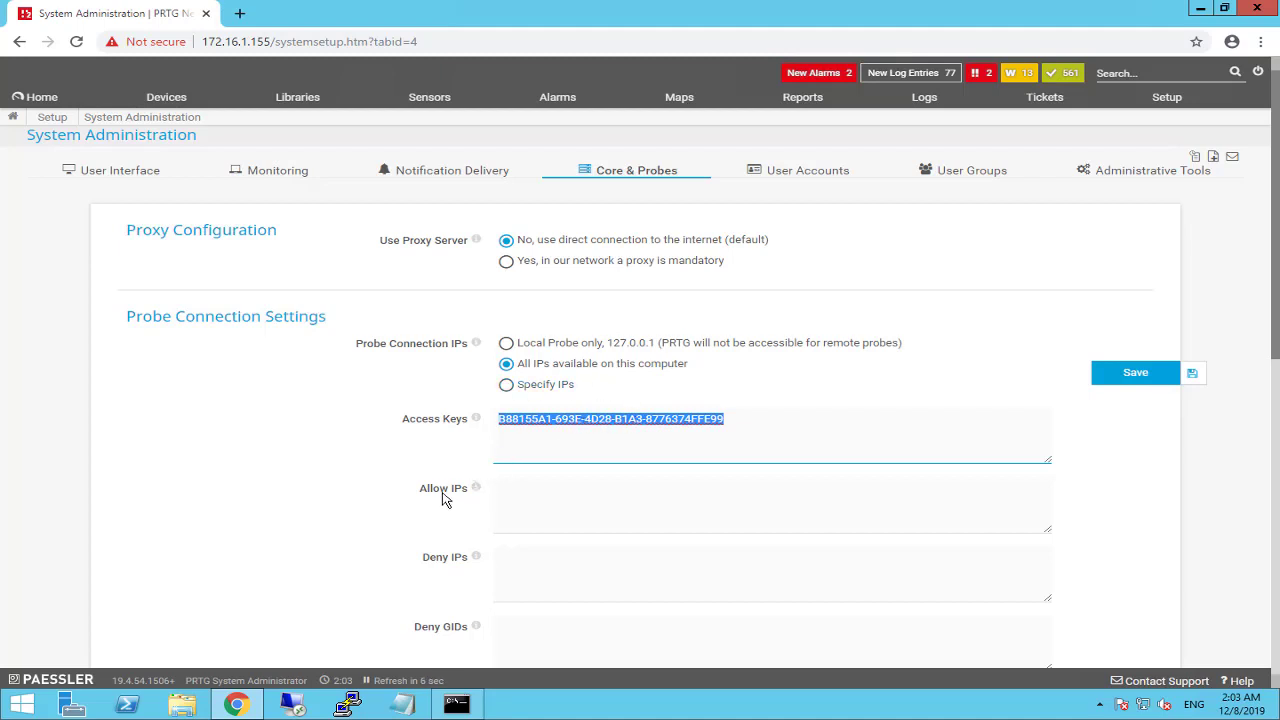
{"action": "scroll", "coordinate": [500, 486], "scroll_direction": "down", "scroll_amount": 1}
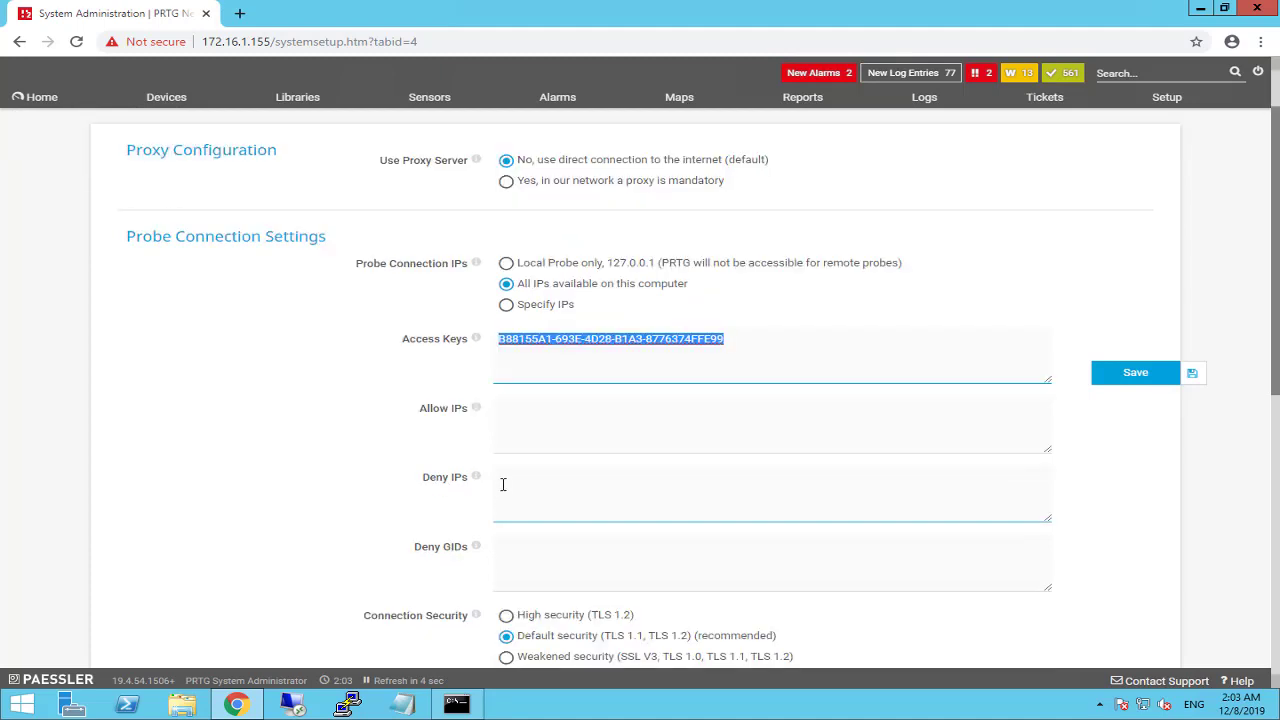
{"action": "mouse_move", "coordinate": [477, 410]}
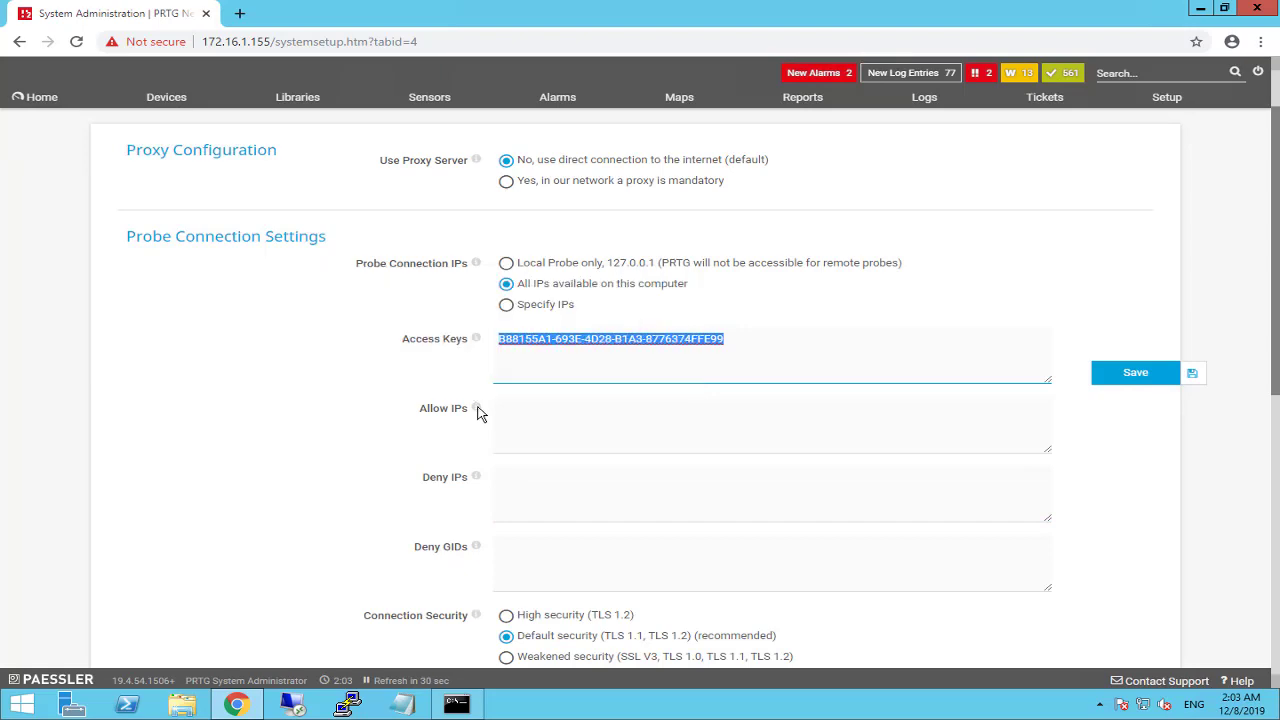
{"action": "left_click", "coordinate": [477, 410]}
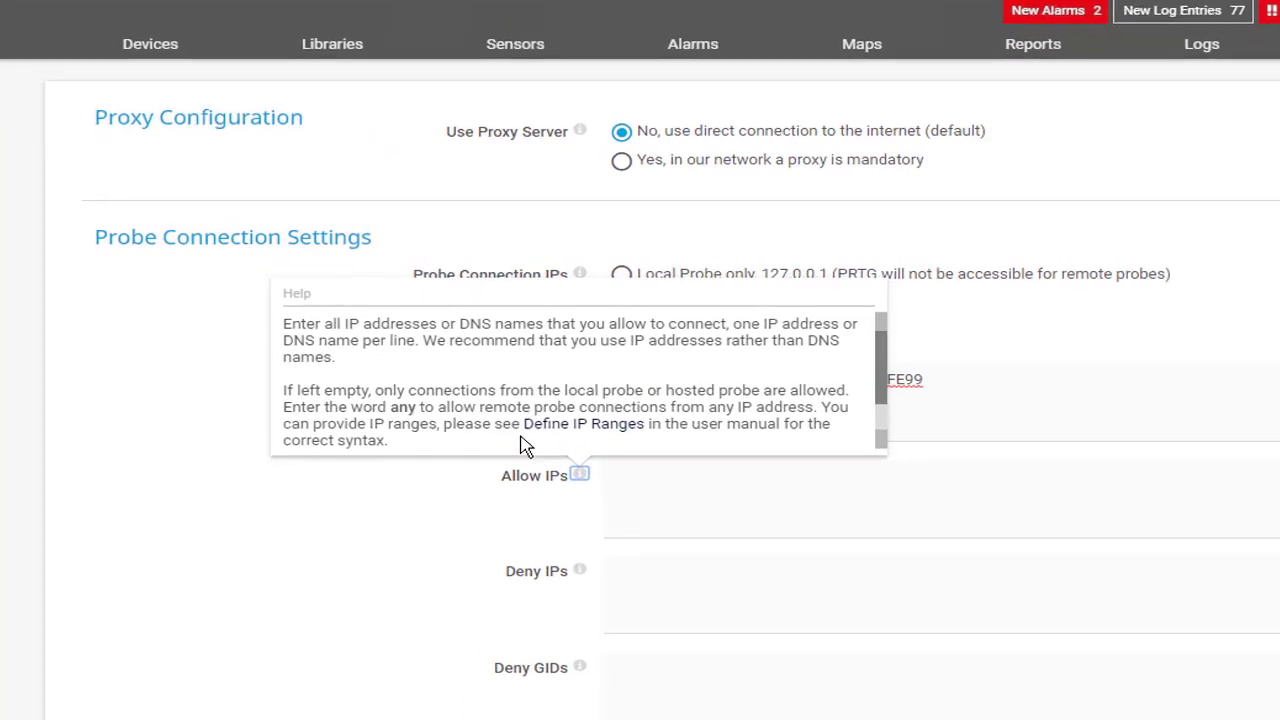
{"action": "mouse_move", "coordinate": [590, 485]}
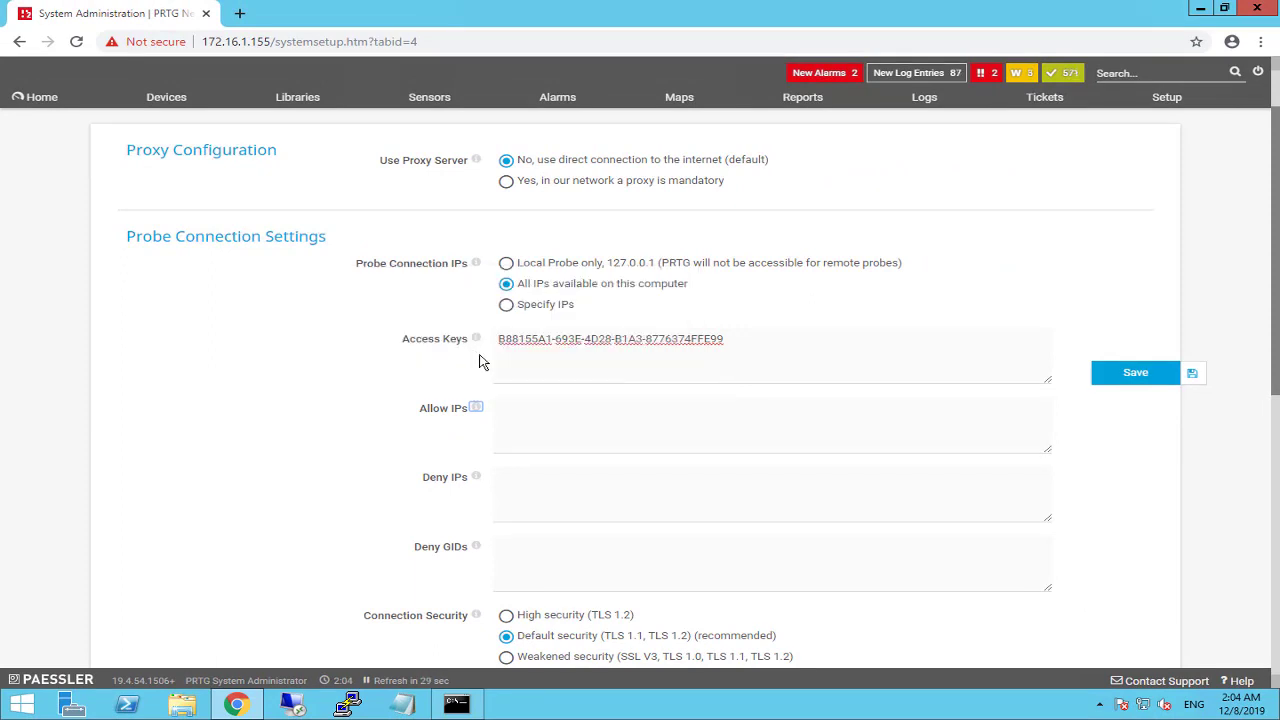
{"action": "mouse_move", "coordinate": [479, 340]}
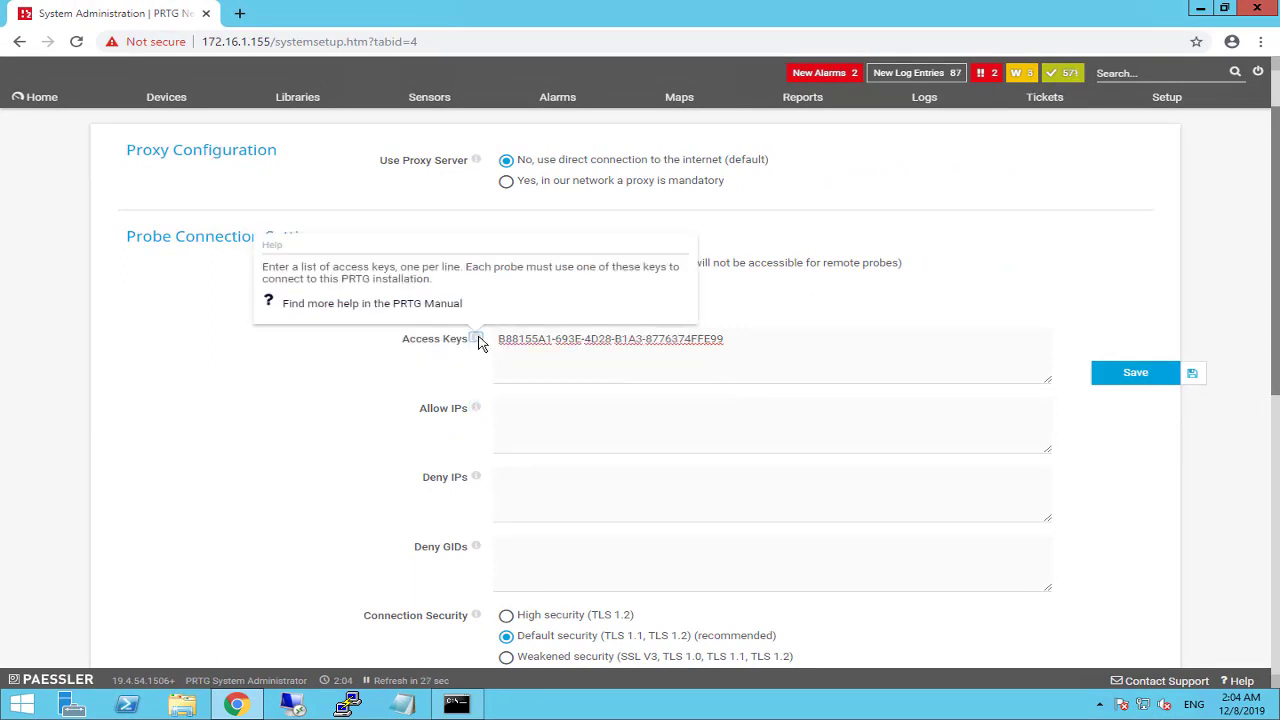
{"action": "mouse_move", "coordinate": [476, 412]}
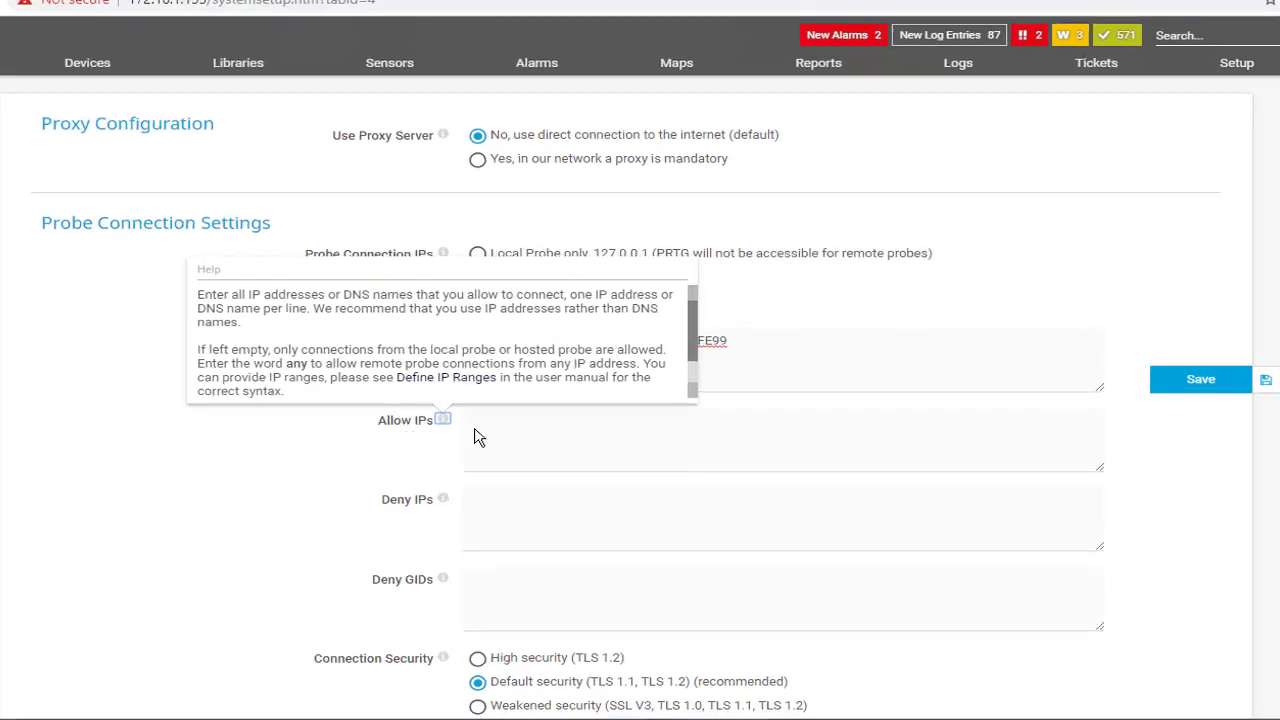
- Enter 'any' in the Allow IPs field
{"action": "left_click", "coordinate": [521, 414]}
{"action": "type", "text": "any"}
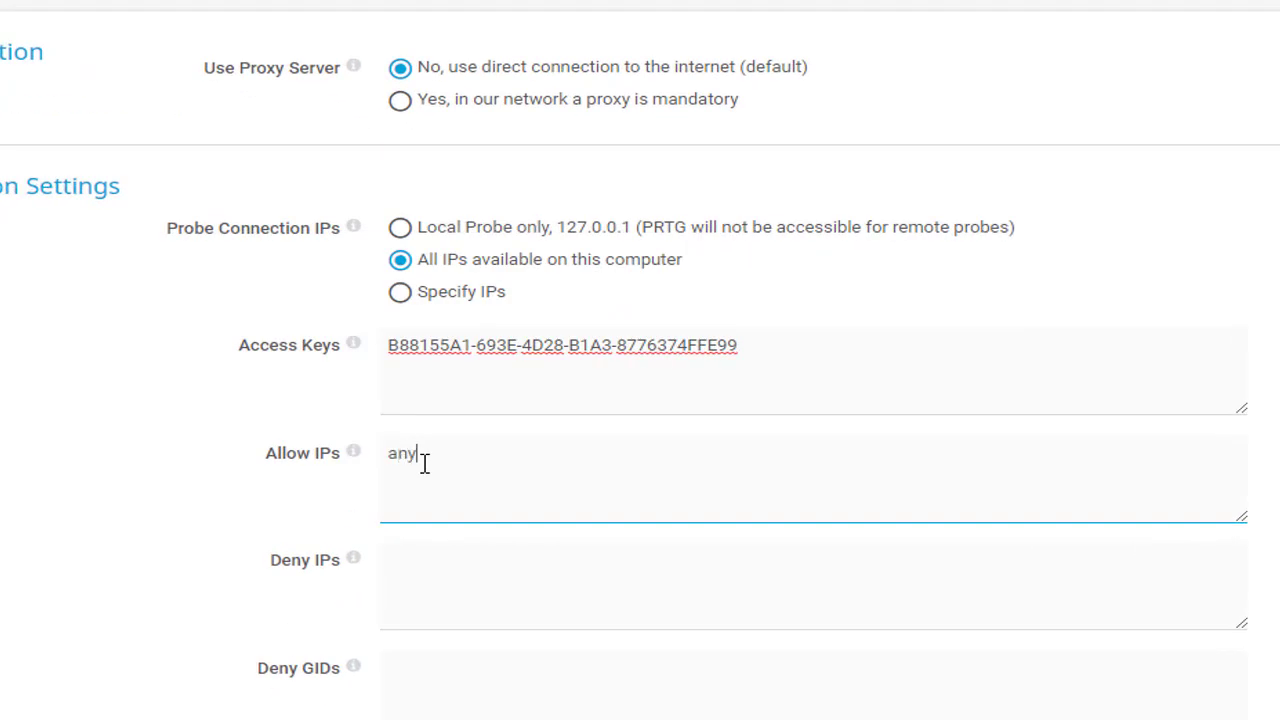
{"action": "double_click", "coordinate": [400, 452]}
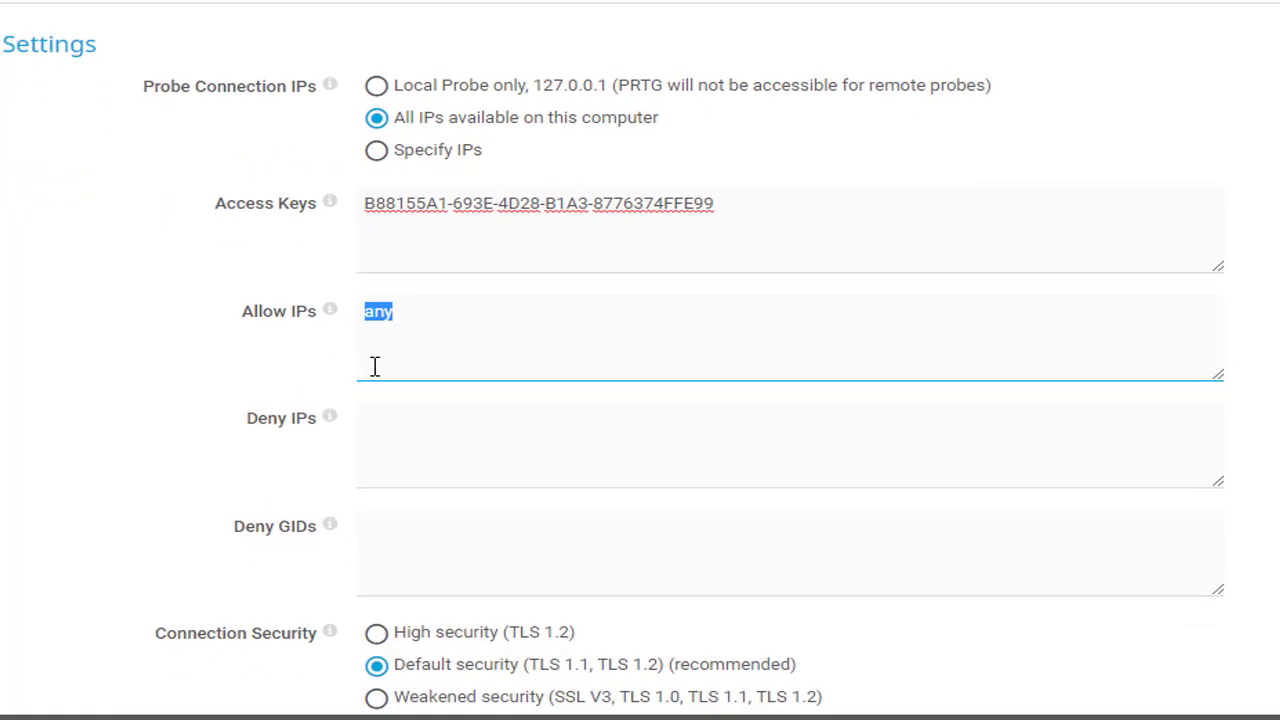
- Enter 172.16.1.111 in the Deny IPs field
{"action": "left_click", "coordinate": [398, 420]}
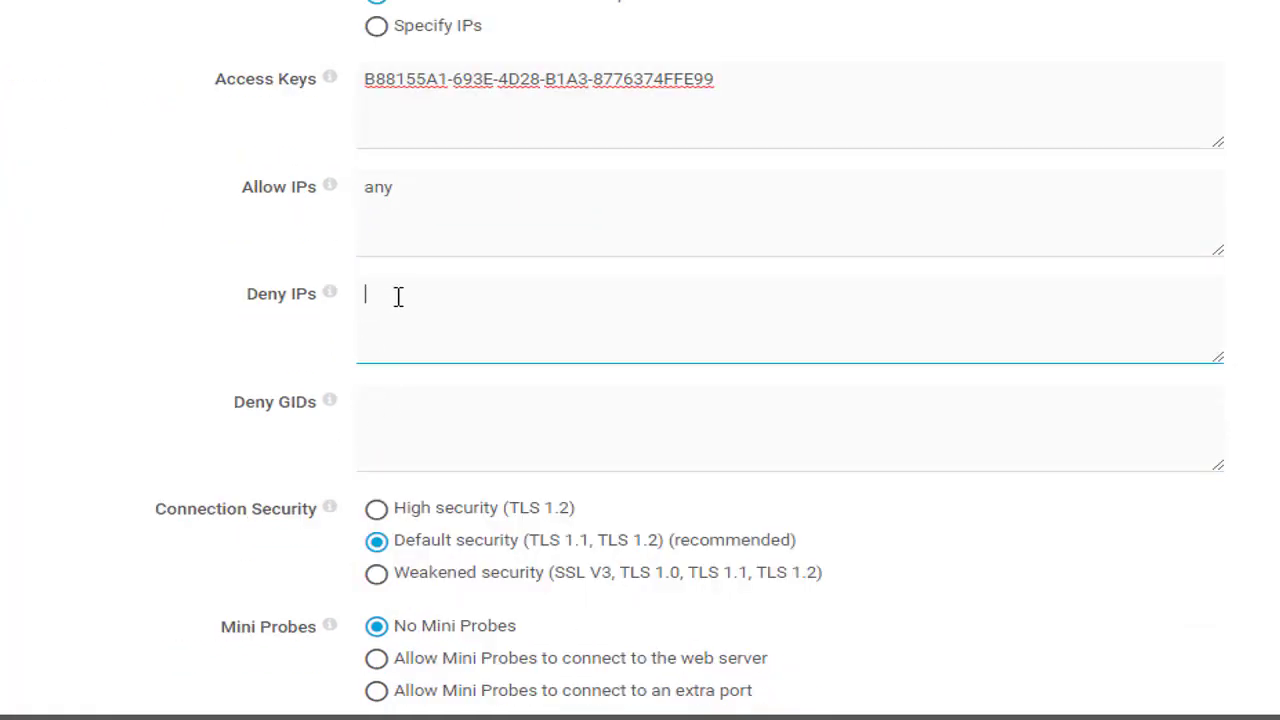
{"action": "type", "text": "172.16.1.111"}
{"action": "mouse_move", "coordinate": [333, 298]}
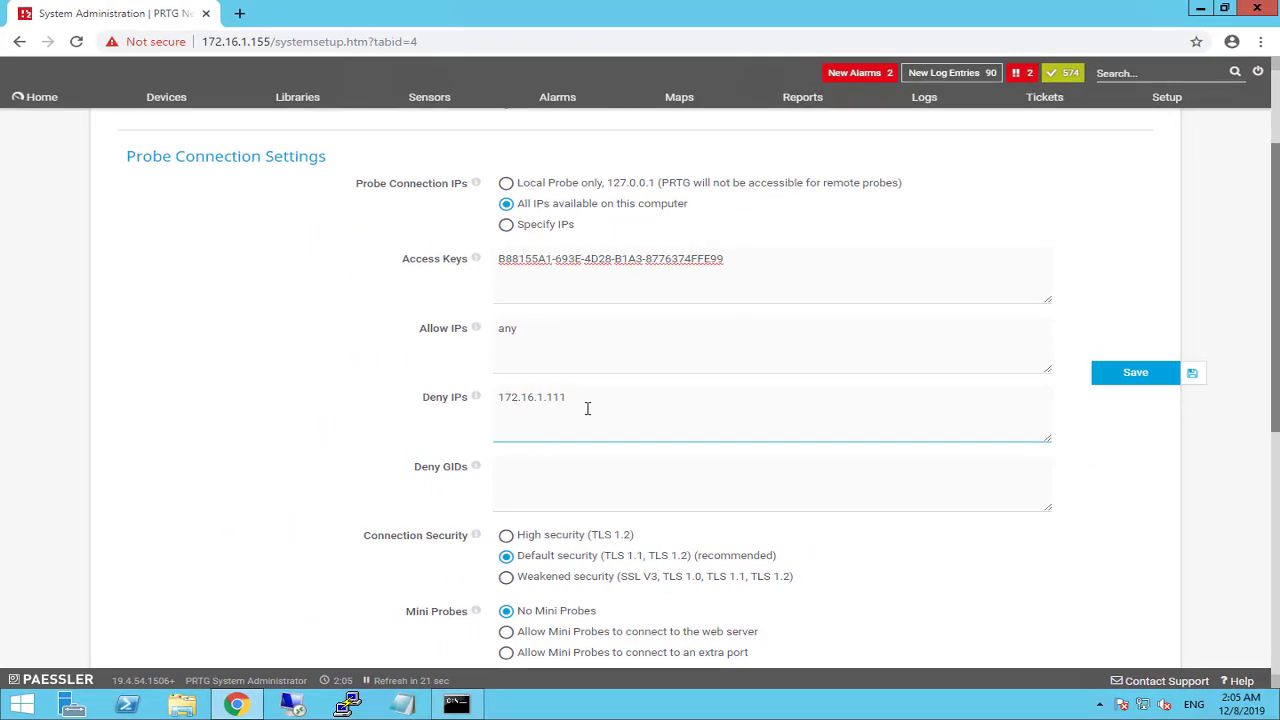
{"action": "scroll", "coordinate": [587, 408], "scroll_direction": "up", "scroll_amount": 2}
{"action": "scroll", "coordinate": [537, 471], "scroll_direction": "down", "scroll_amount": 5}
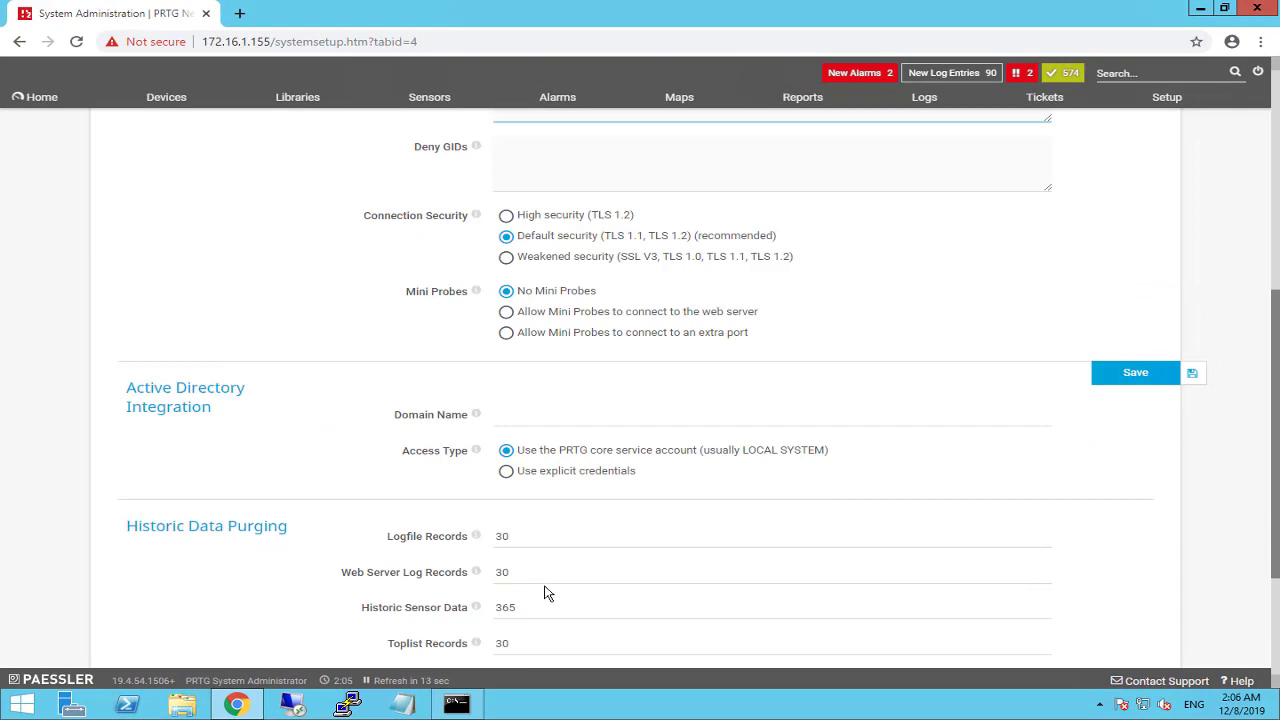
{"action": "scroll", "coordinate": [550, 578], "scroll_direction": "down", "scroll_amount": 2}
{"action": "scroll", "coordinate": [543, 557], "scroll_direction": "up", "scroll_amount": 5}
{"action": "scroll", "coordinate": [555, 527], "scroll_direction": "up", "scroll_amount": 2}
- Clear the Deny IPs entry, save the settings and confirm the core server restart
{"action": "left_click_drag", "start_coordinate": [568, 511], "coordinate": [470, 523]}
{"action": "key", "text": "BackSpace"}
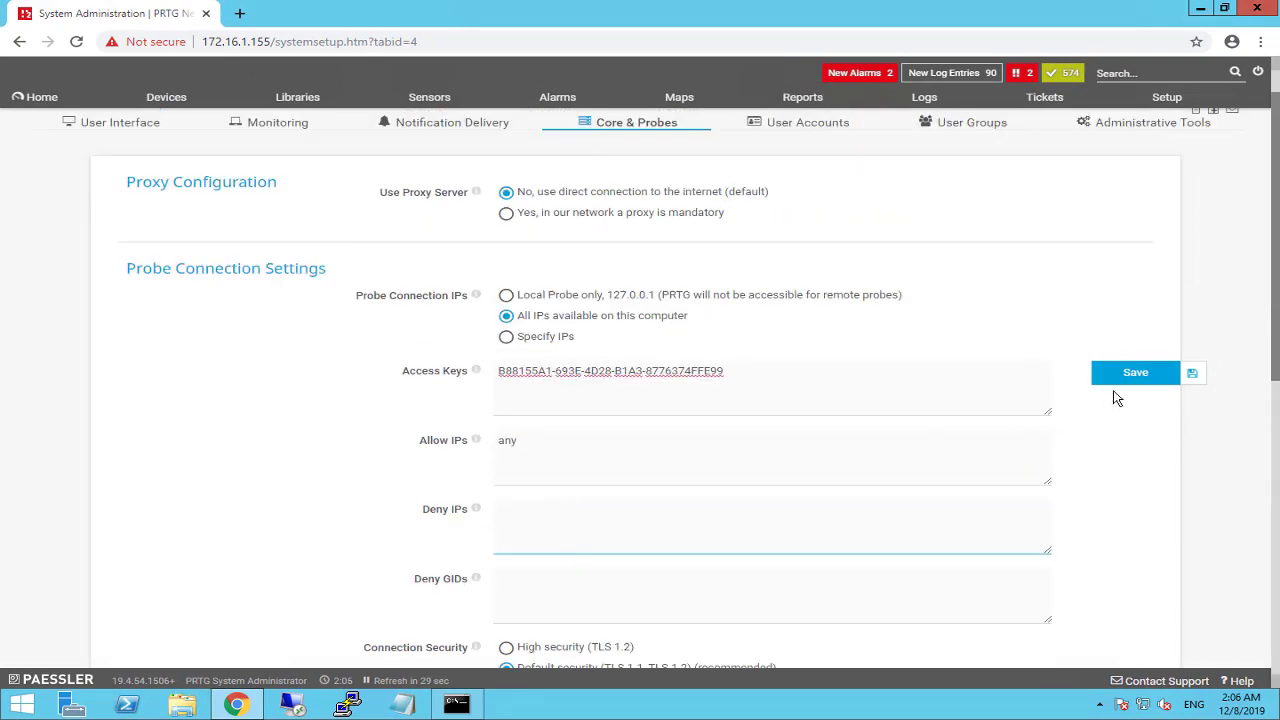
{"action": "left_click", "coordinate": [1155, 376]}
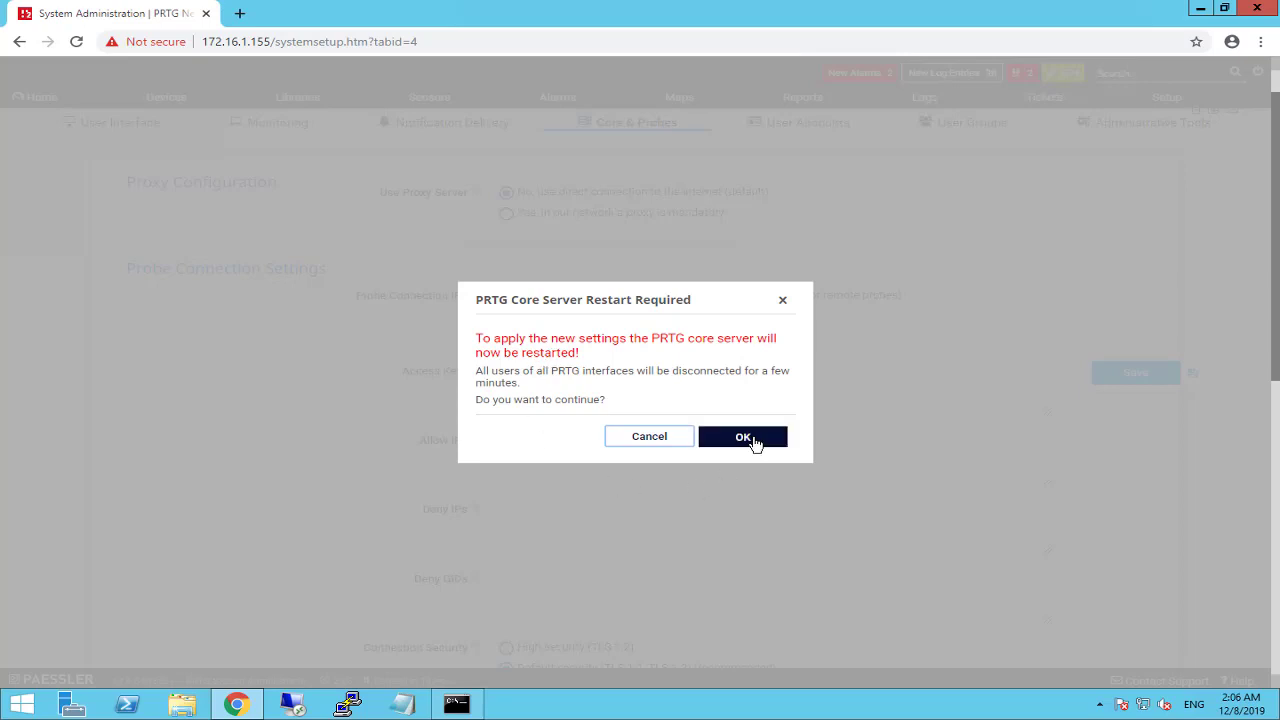
{"action": "left_click", "coordinate": [752, 439]}
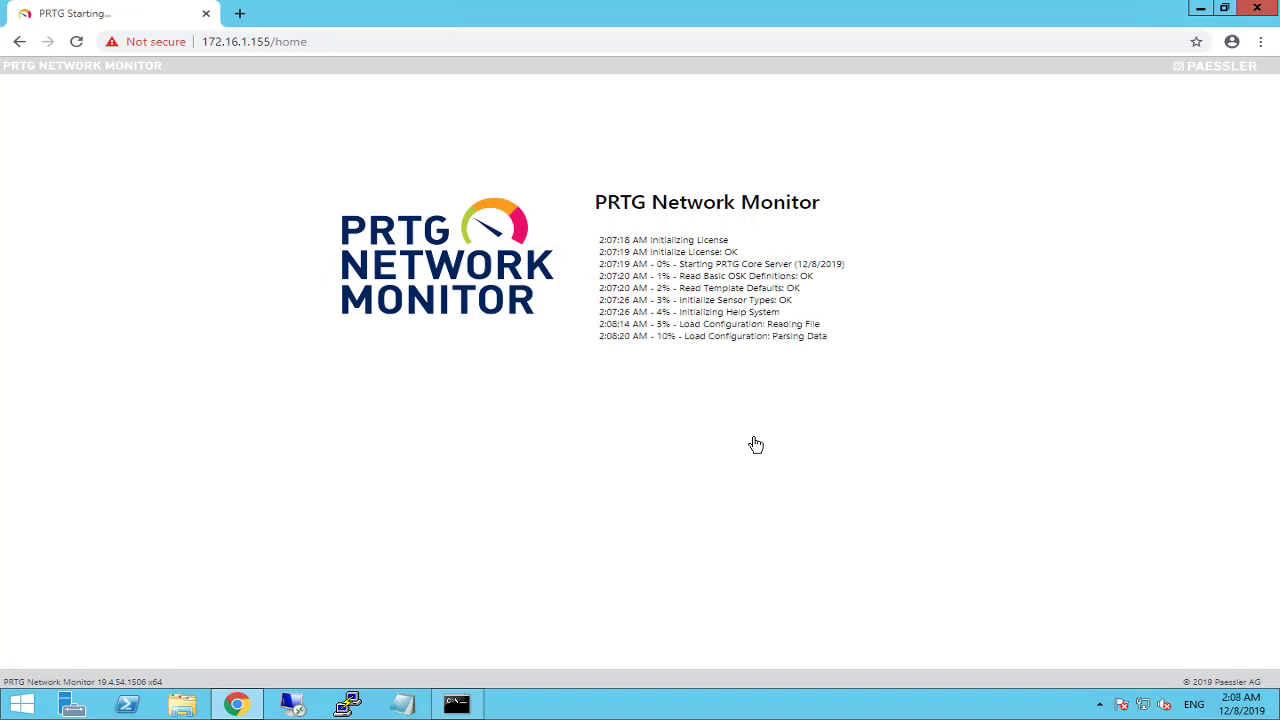
- Log back in with the suggested login name and the admin password
{"action": "type", "text": "prtg"}
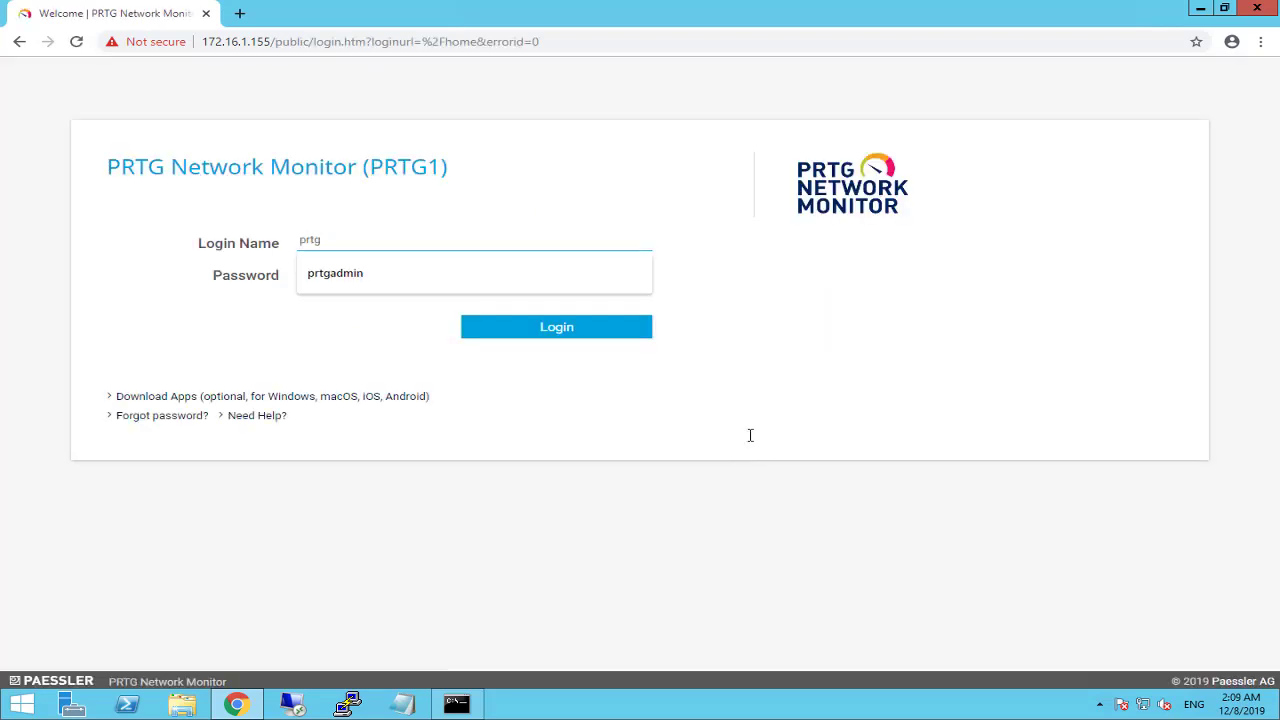
{"action": "left_click", "coordinate": [337, 284]}
{"action": "left_click", "coordinate": [353, 282]}
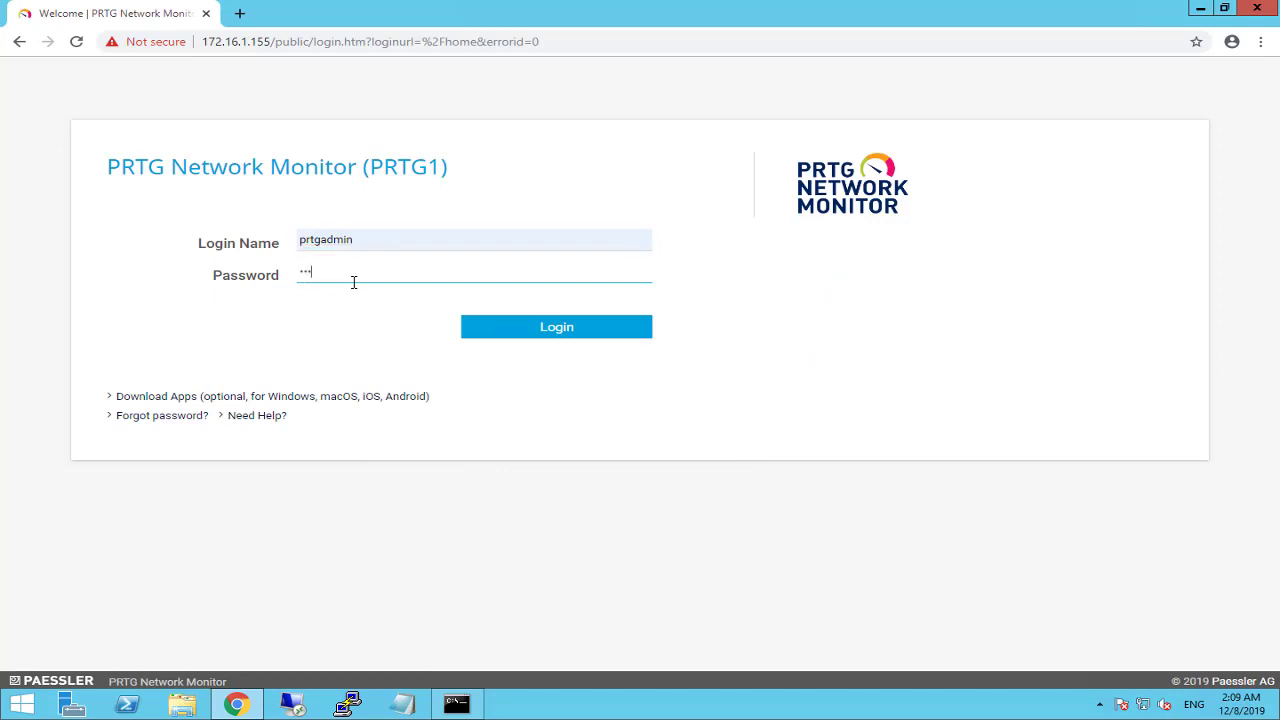
{"action": "key", "text": "Return"}
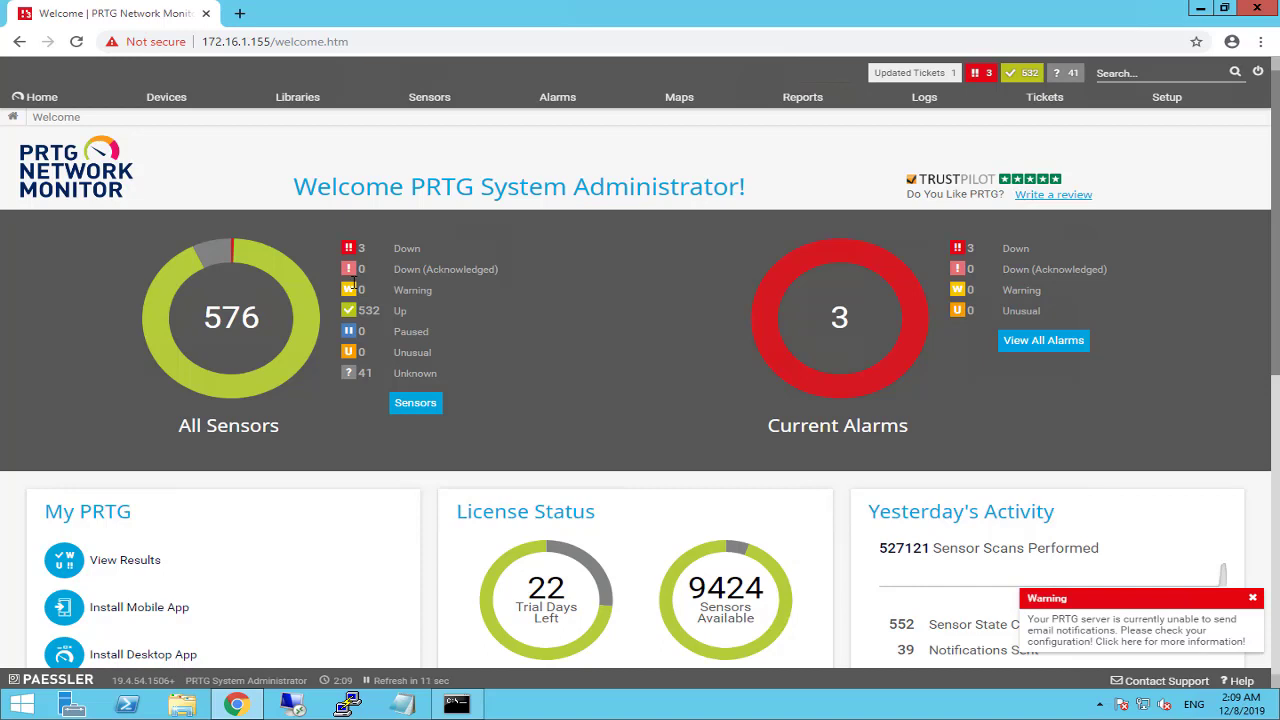
- From the Devices tree, choose Add Remote Probe from the blue + menu
{"action": "left_click", "coordinate": [166, 99]}
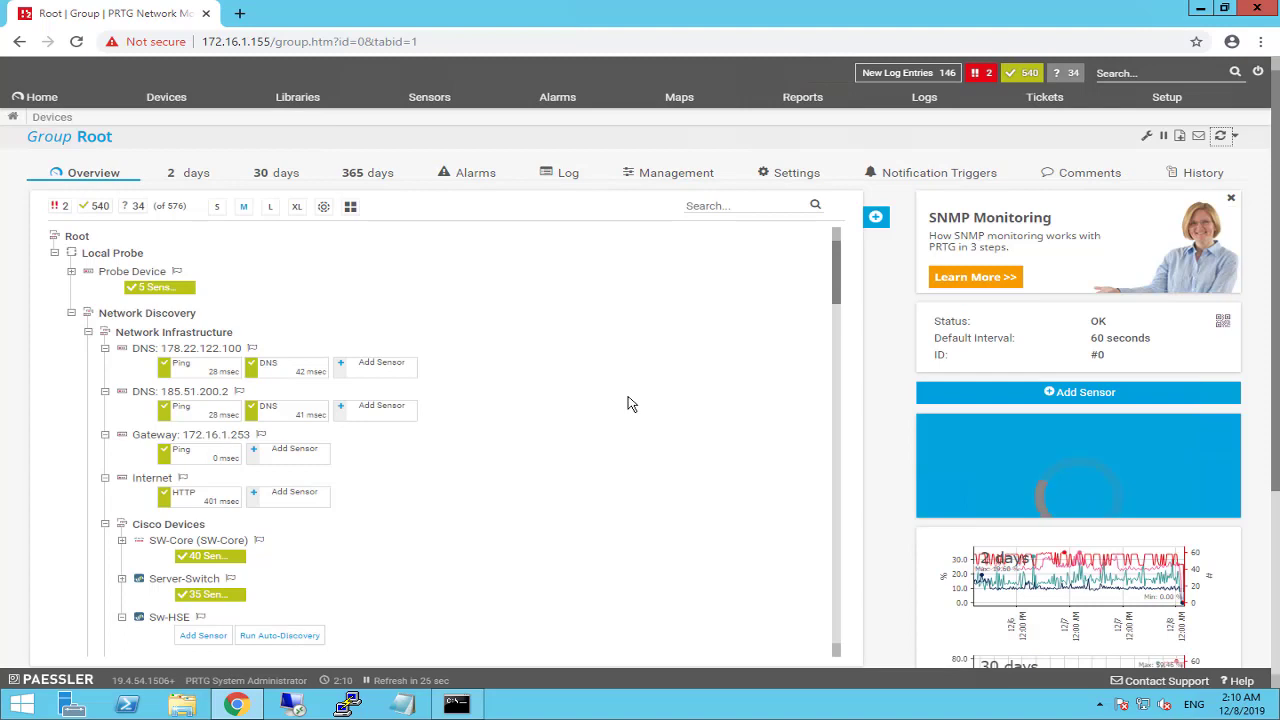
{"action": "mouse_move", "coordinate": [875, 217]}
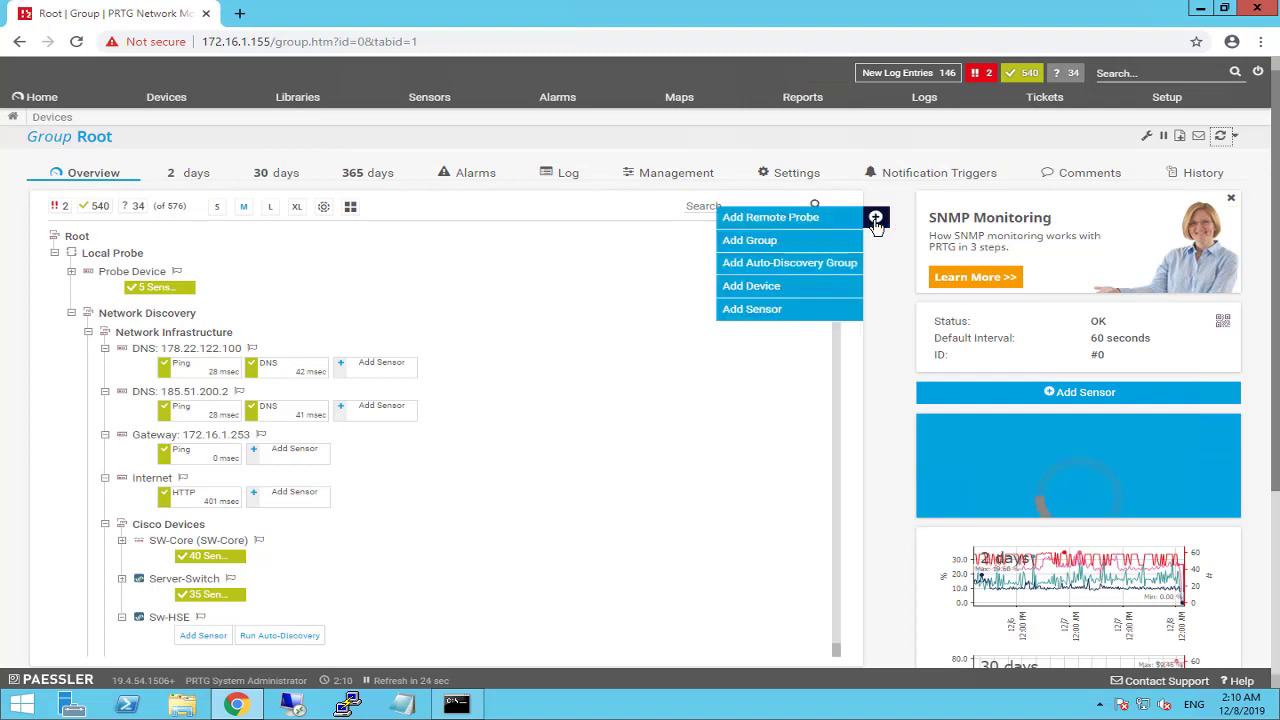
{"action": "left_click", "coordinate": [779, 220]}
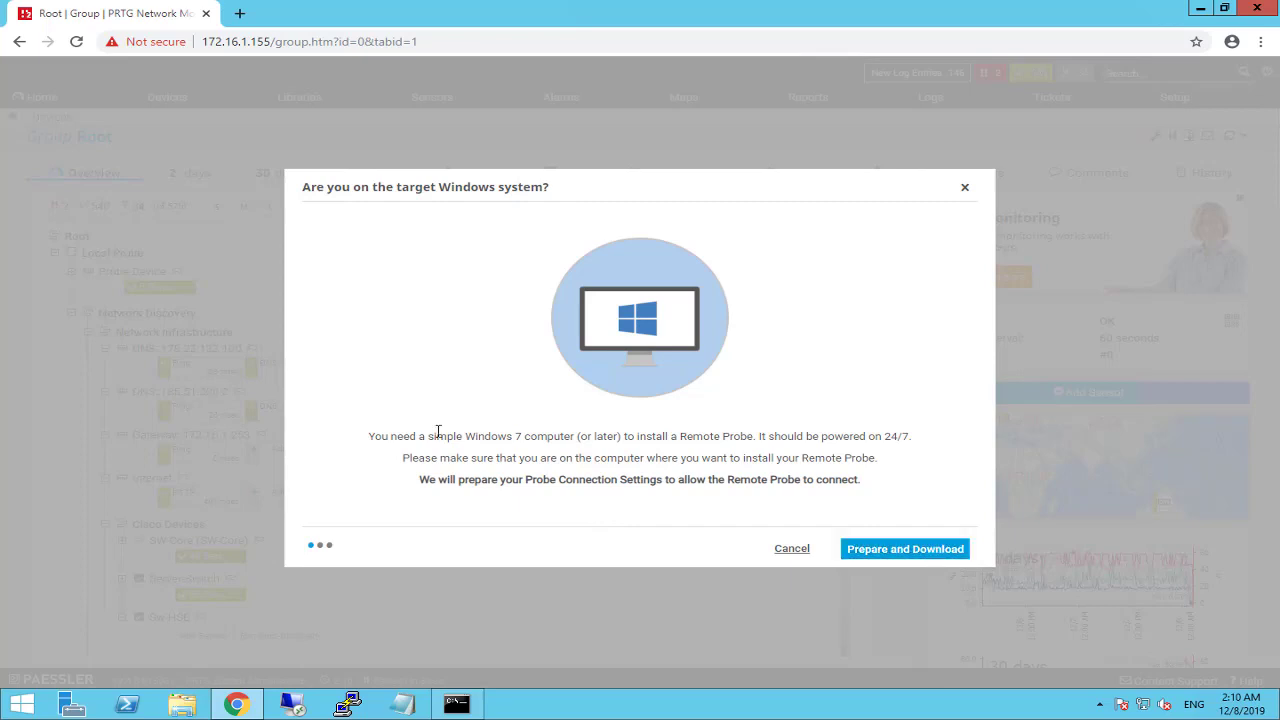
- Prepare and download the remote probe installer, then show it in the Downloads folder
{"action": "left_click_drag", "start_coordinate": [368, 437], "coordinate": [920, 446]}
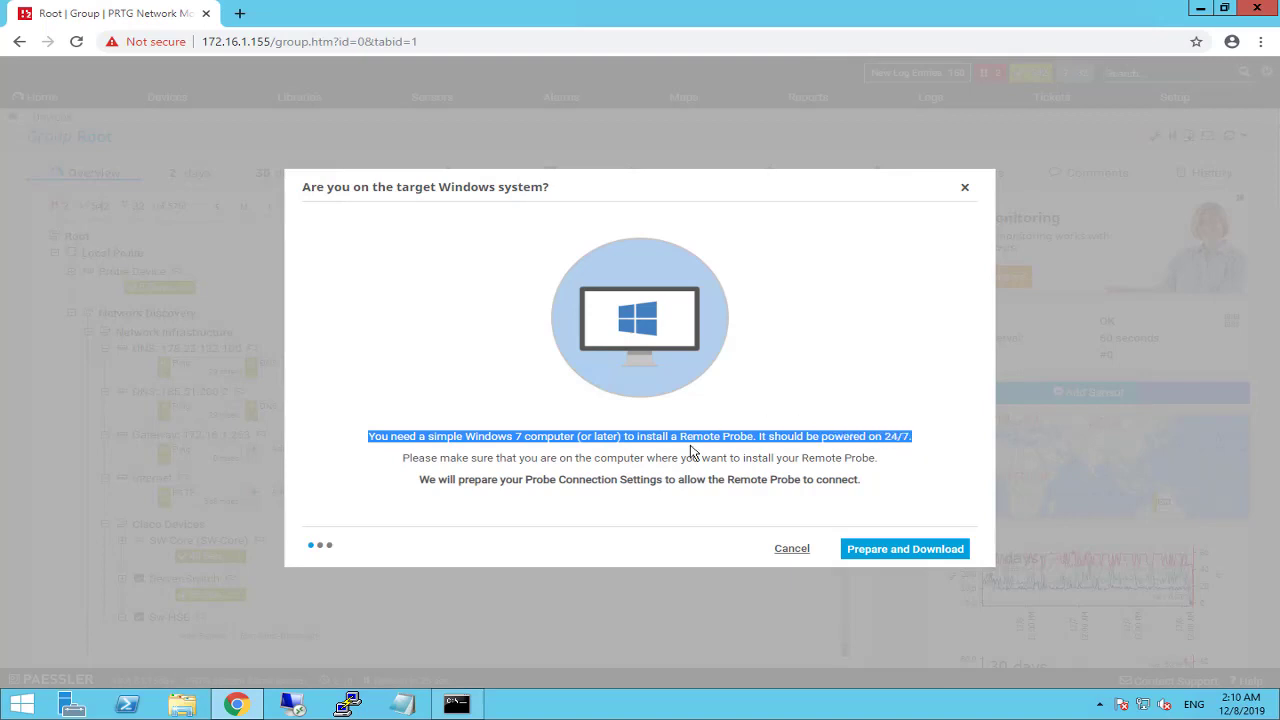
{"action": "left_click", "coordinate": [937, 551]}
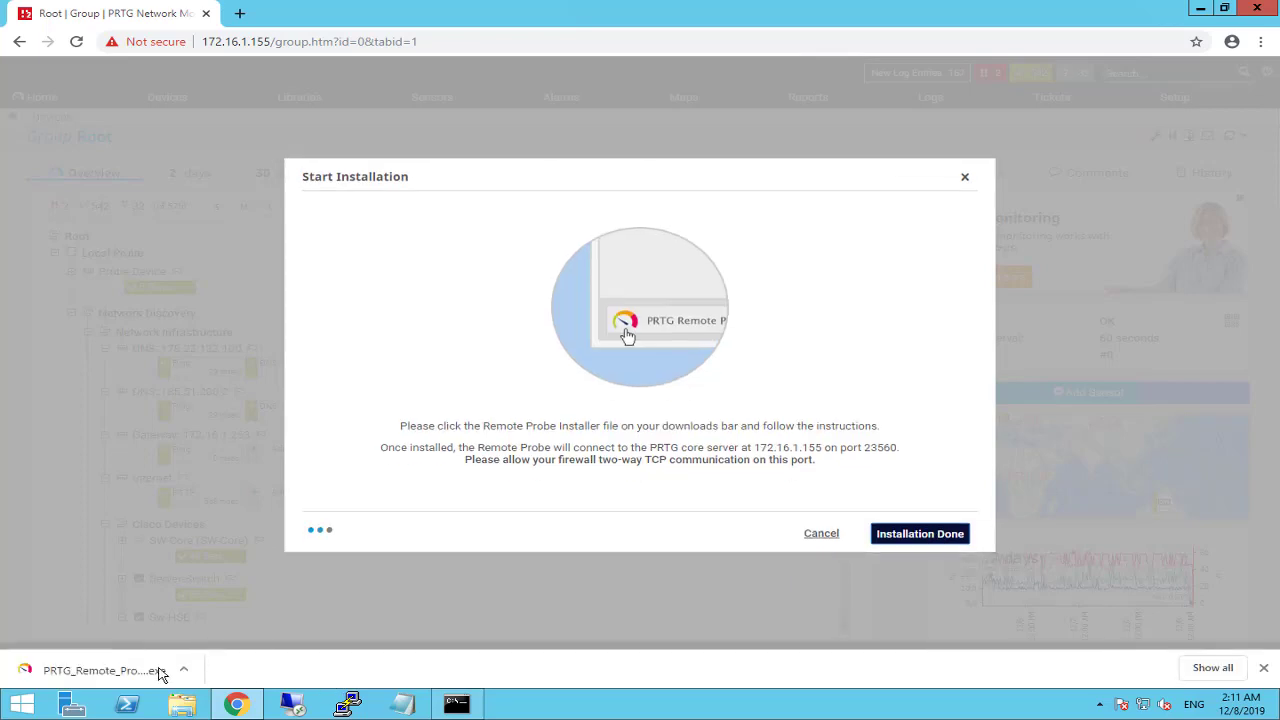
{"action": "right_click", "coordinate": [160, 672]}
{"action": "left_click", "coordinate": [203, 634]}
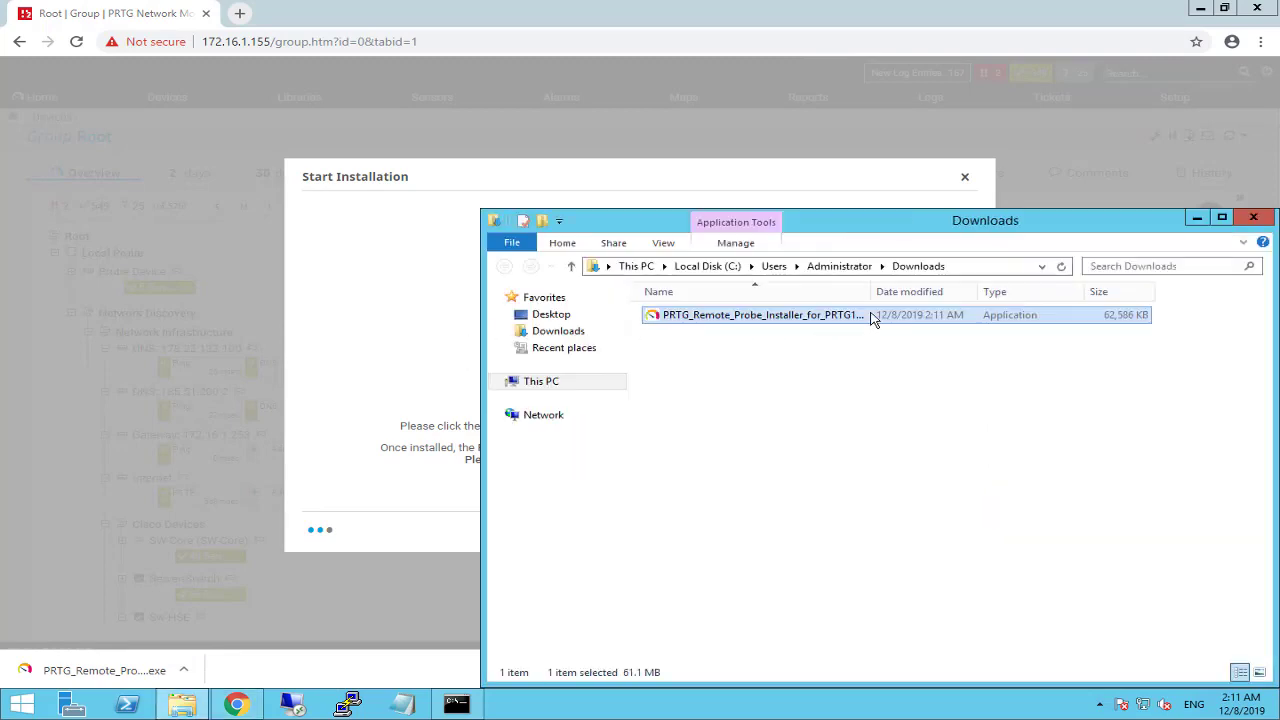
- Launch PRTG_Remote_Probe_Installer from the maximized Downloads folder and allow it to run
{"action": "left_click", "coordinate": [1220, 220]}
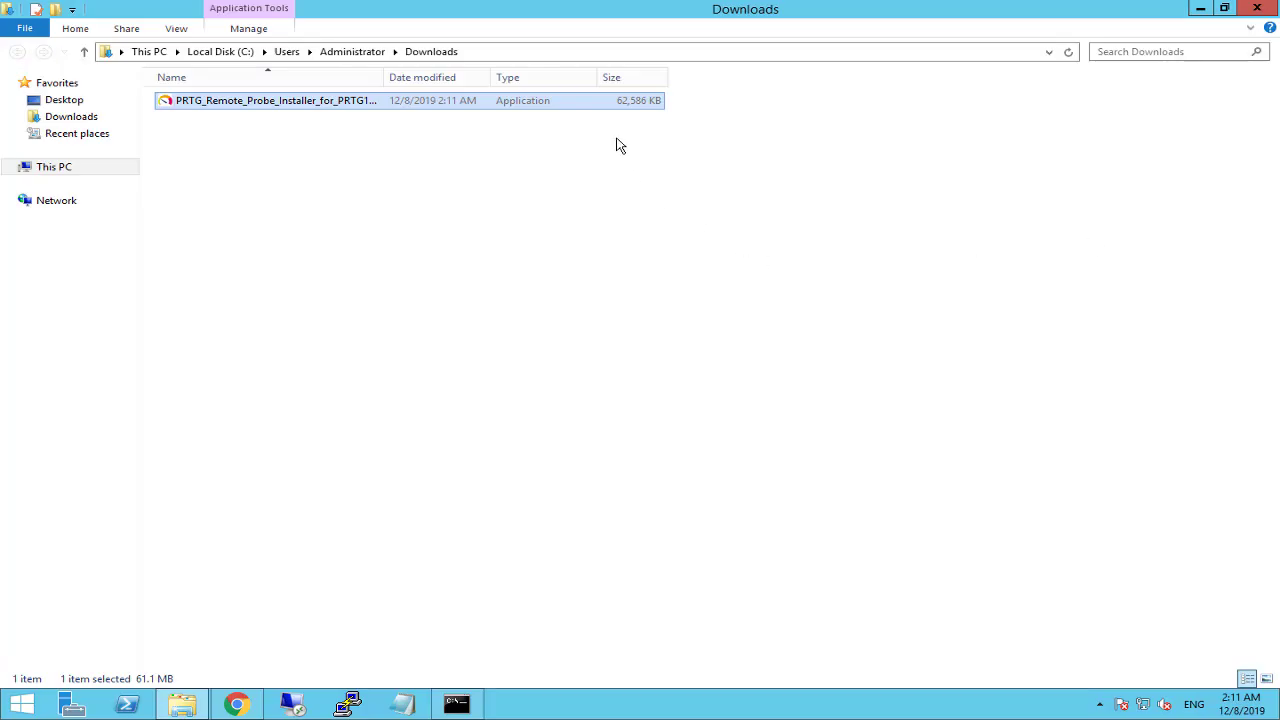
{"action": "left_click_drag", "start_coordinate": [492, 82], "coordinate": [880, 87]}
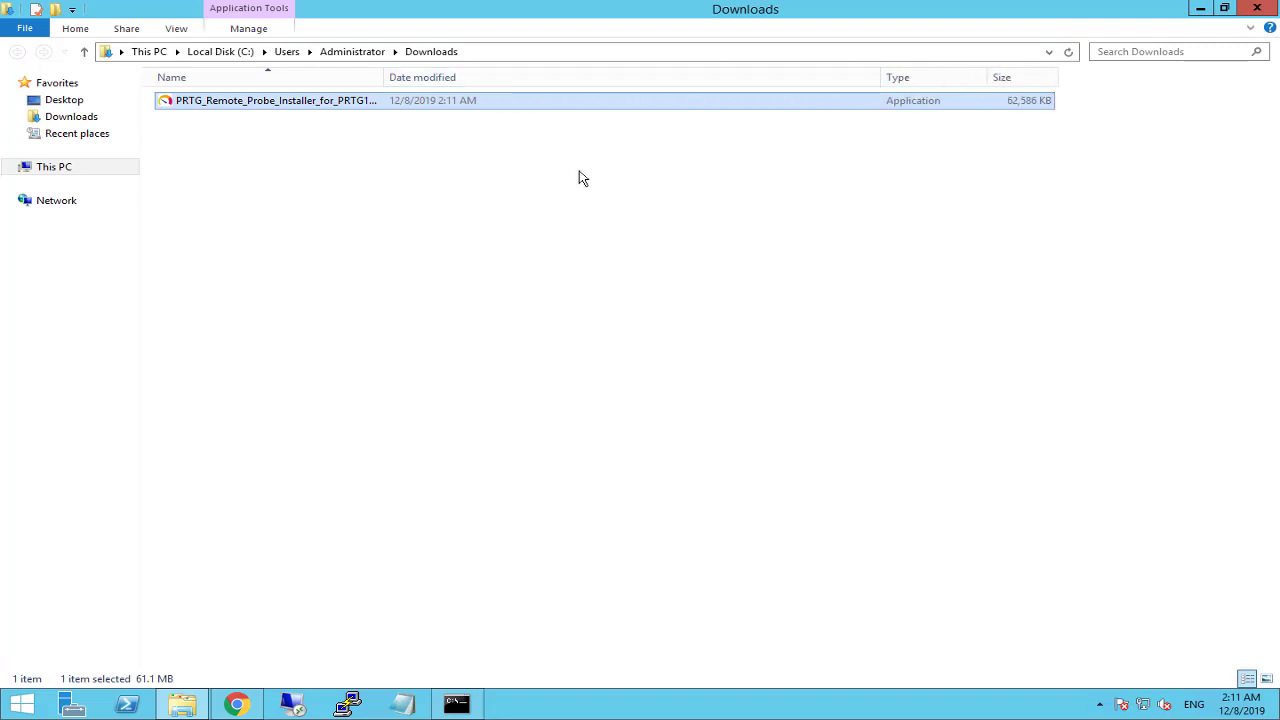
{"action": "left_click", "coordinate": [429, 166]}
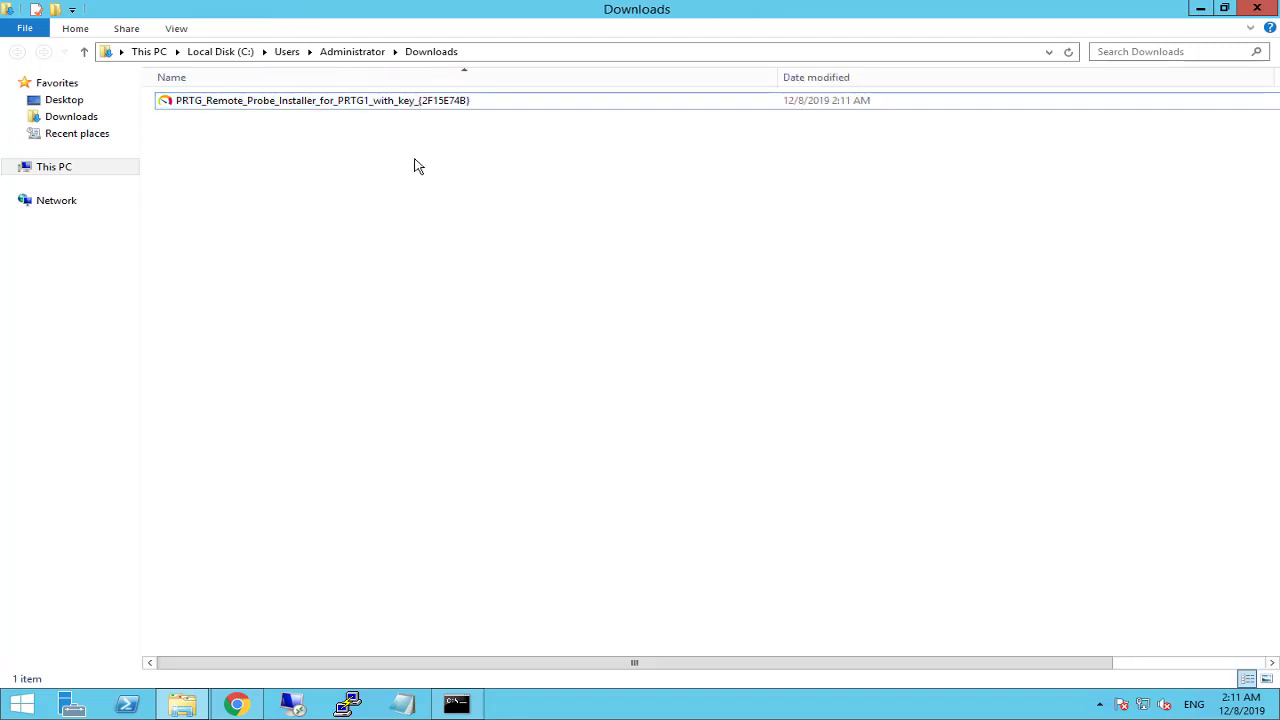
{"action": "left_click", "coordinate": [393, 112]}
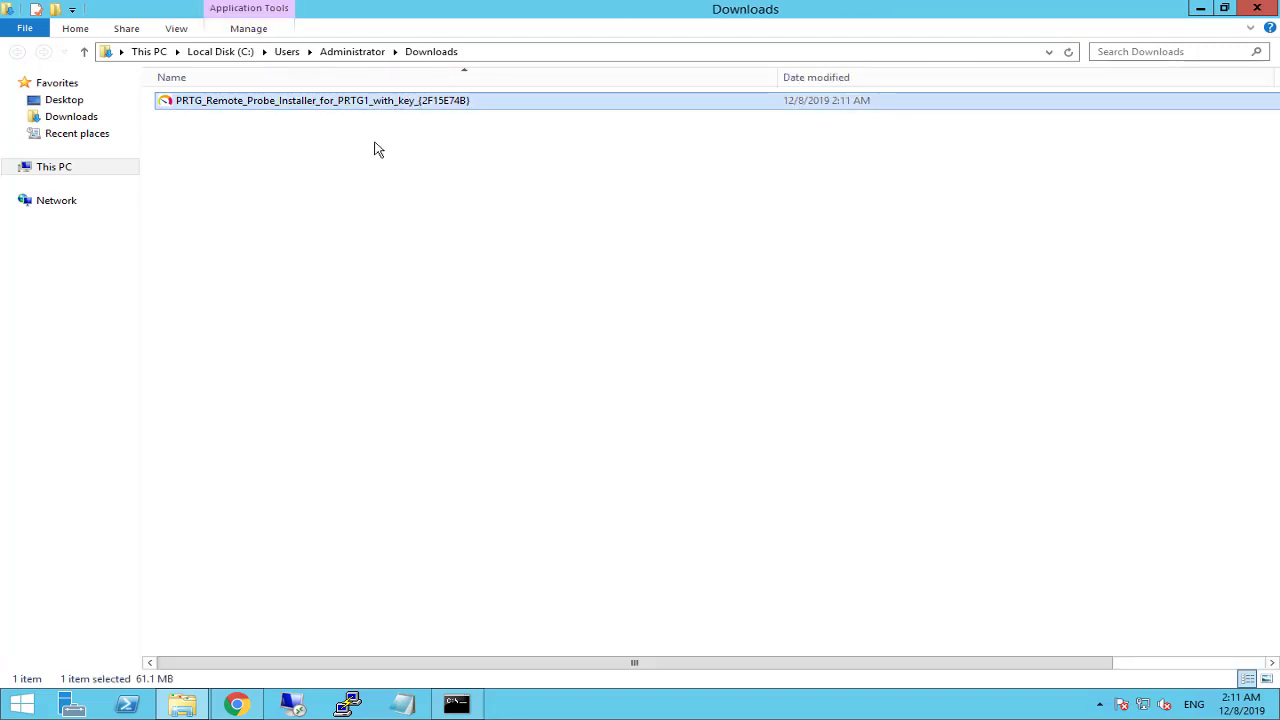
{"action": "double_click", "coordinate": [317, 109]}
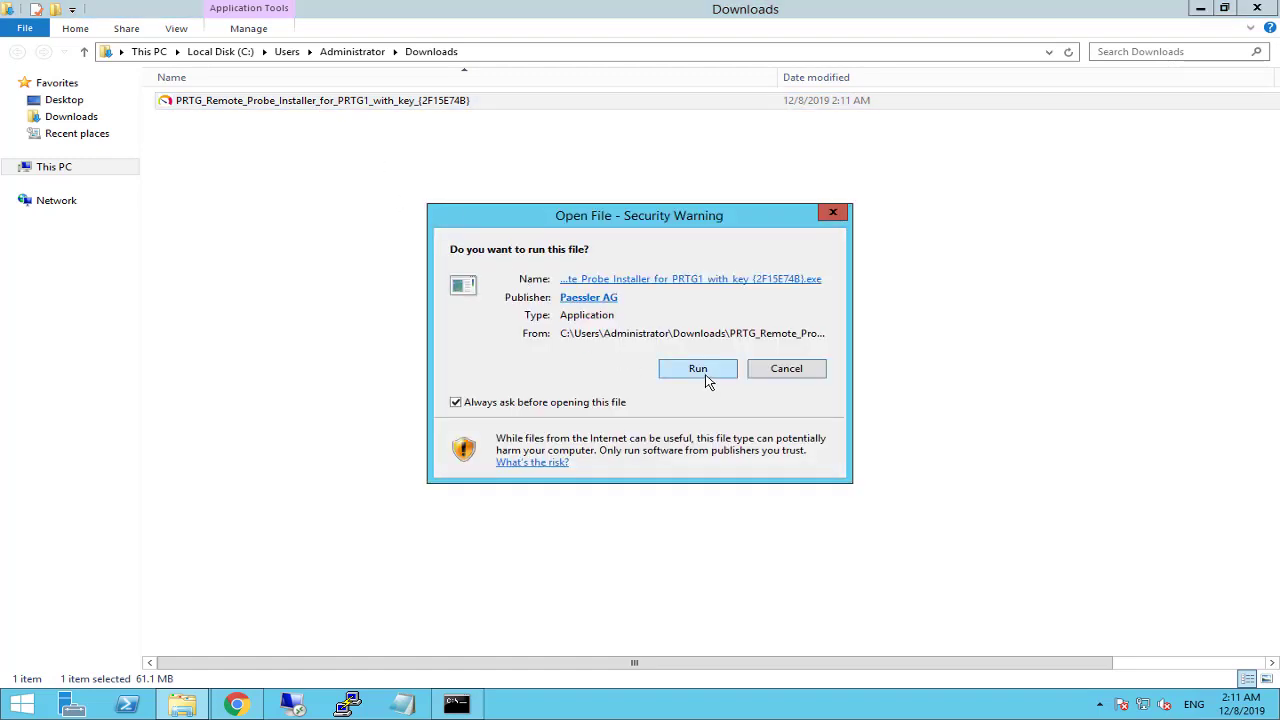
{"action": "left_click", "coordinate": [710, 378]}
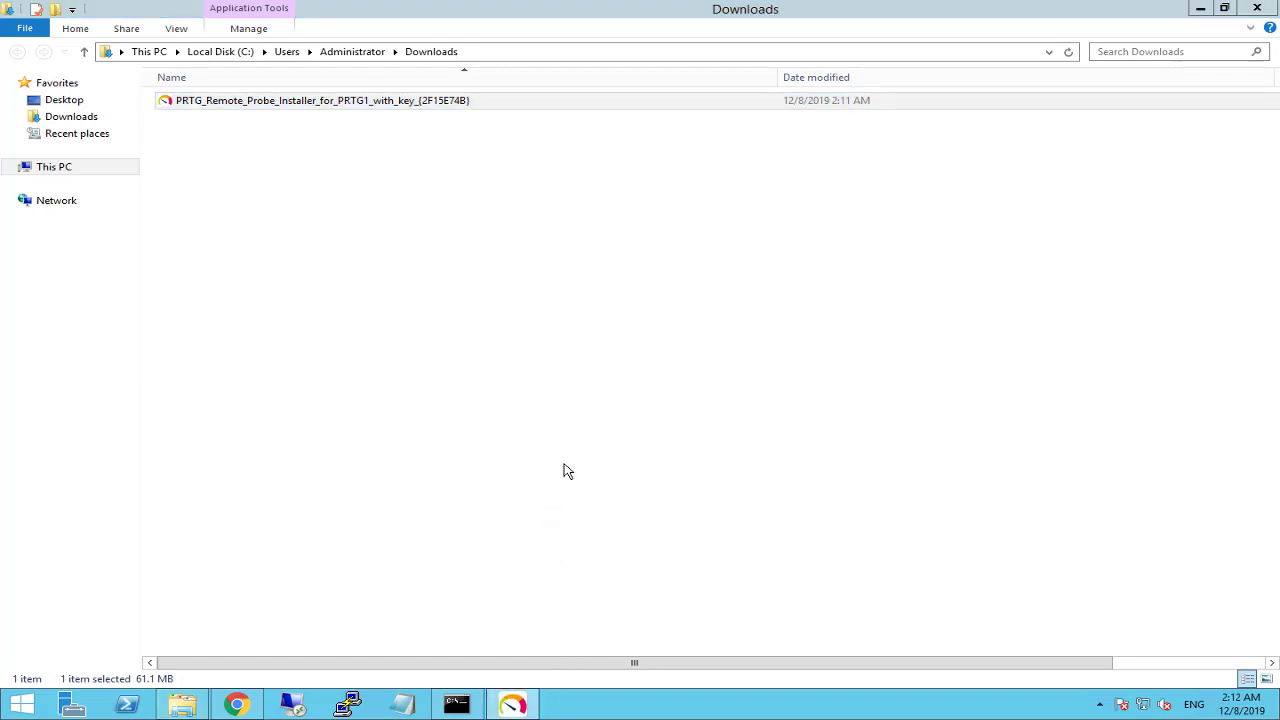
- Install the remote probe and move past the page confirming it connected to the PRTG server
{"action": "left_click", "coordinate": [1200, 9]}
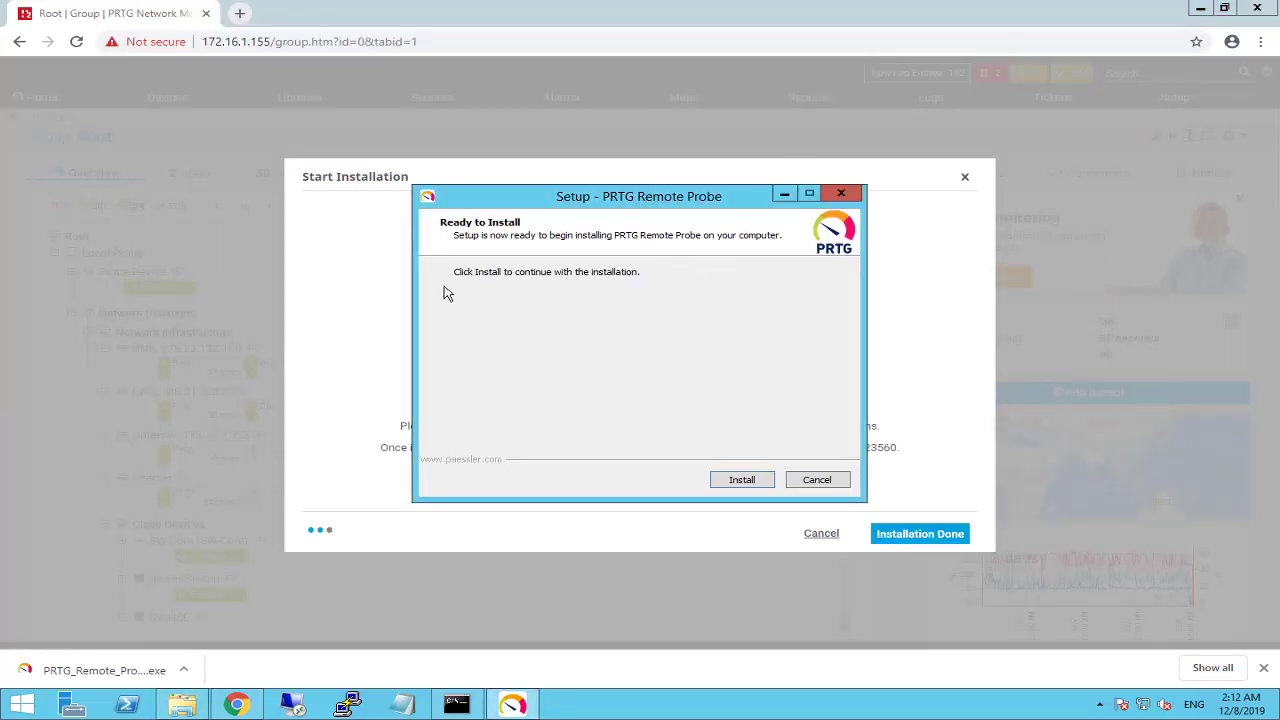
{"action": "left_click", "coordinate": [742, 482]}
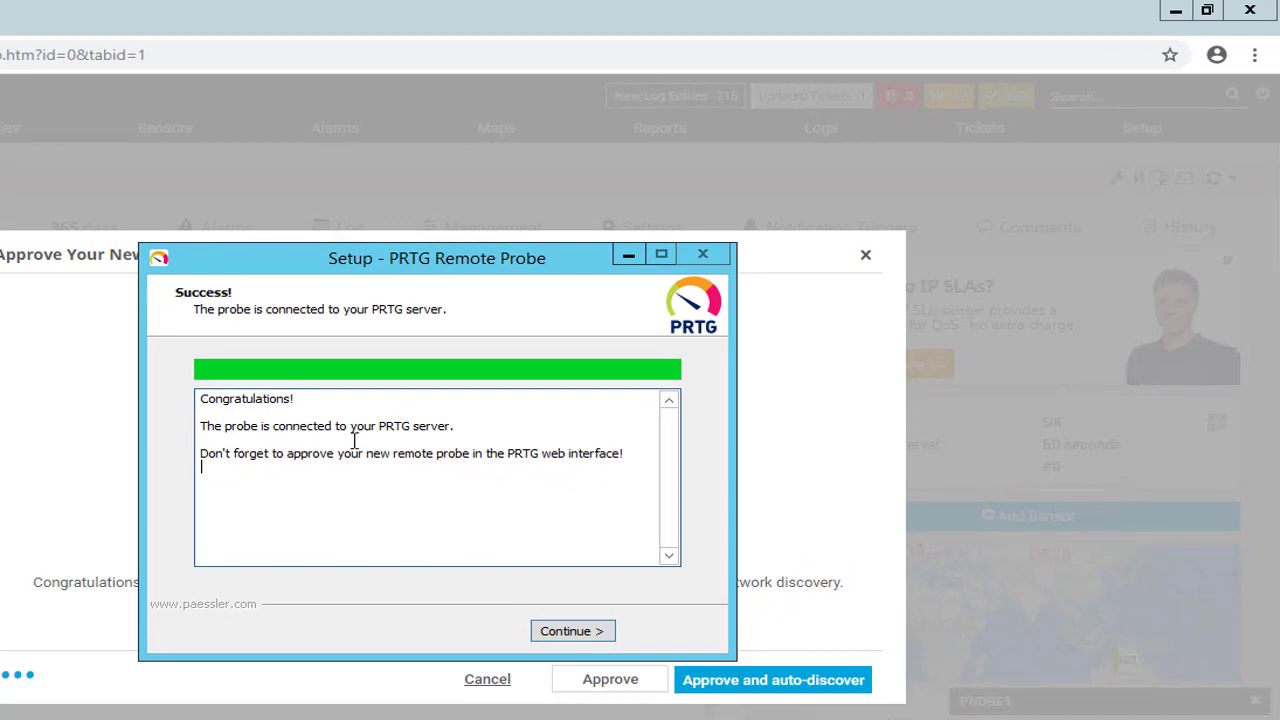
{"action": "left_click", "coordinate": [567, 640]}
- Finish the setup wizard and approve PROBE1 with auto-discovery
{"action": "left_click", "coordinate": [572, 640]}
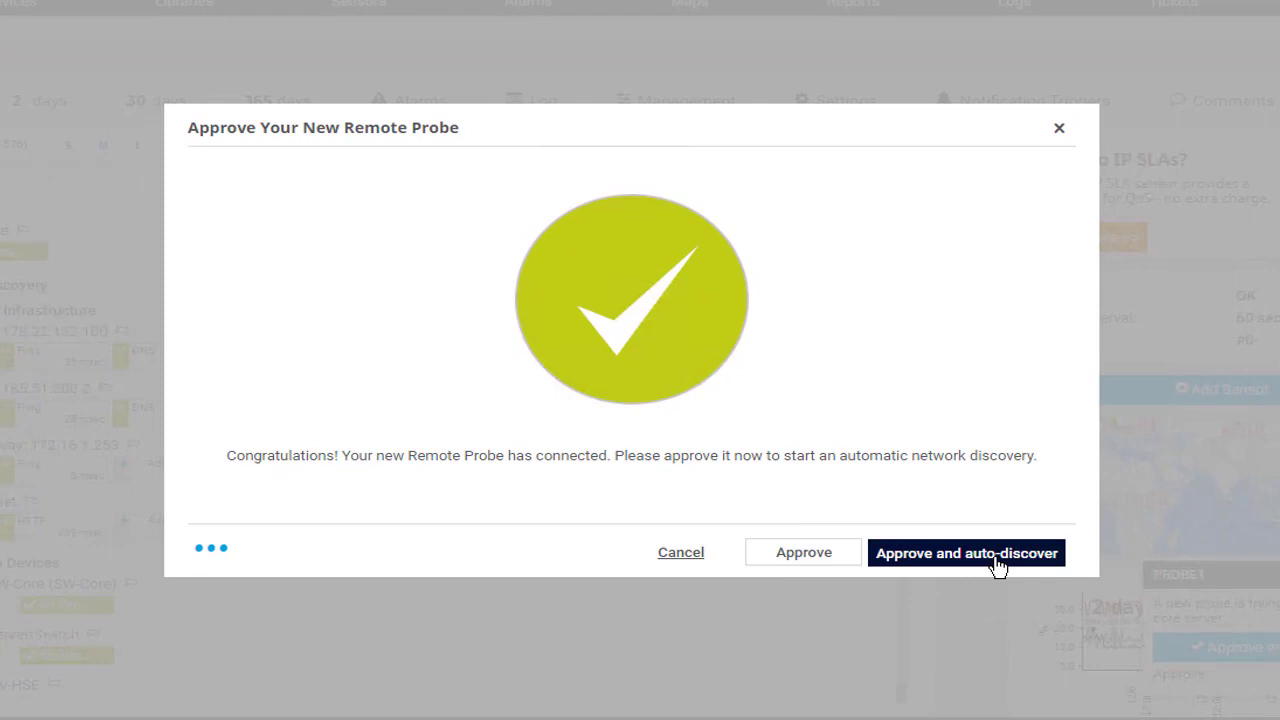
{"action": "left_click", "coordinate": [803, 555]}
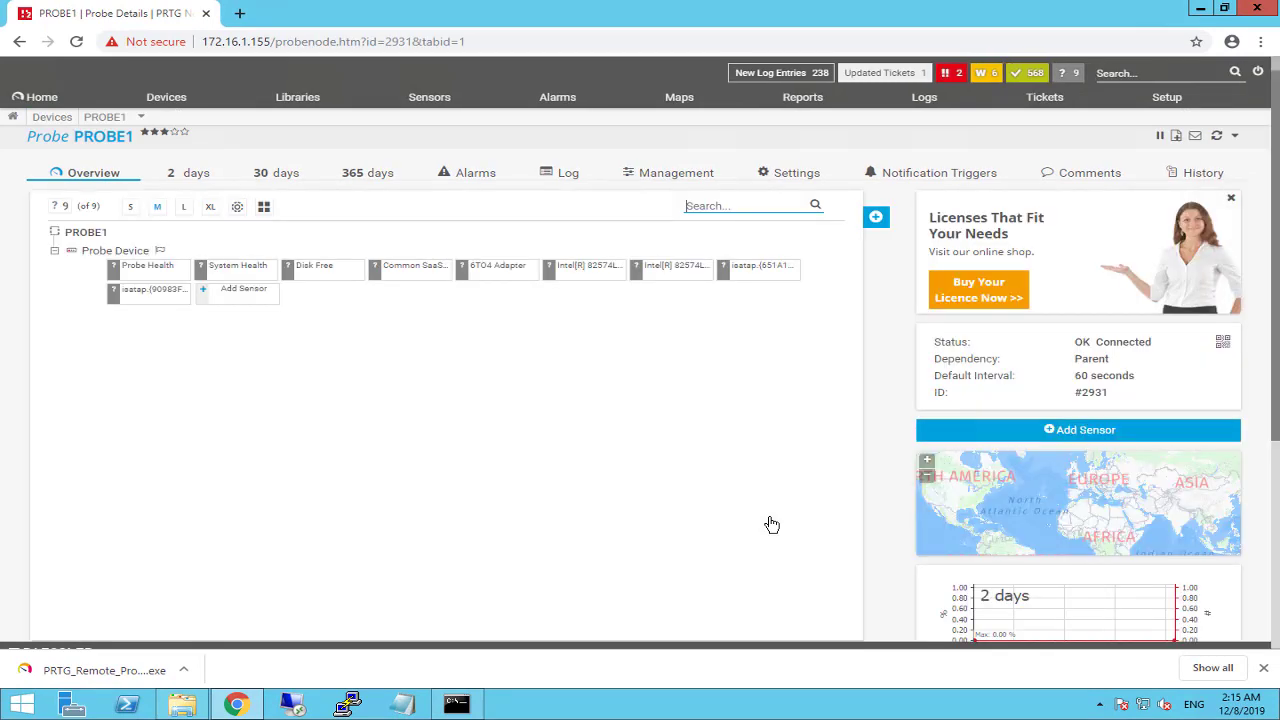
- Refresh PROBE1's sensor readings, then go to the Root group device tree
{"action": "left_click", "coordinate": [1218, 137]}
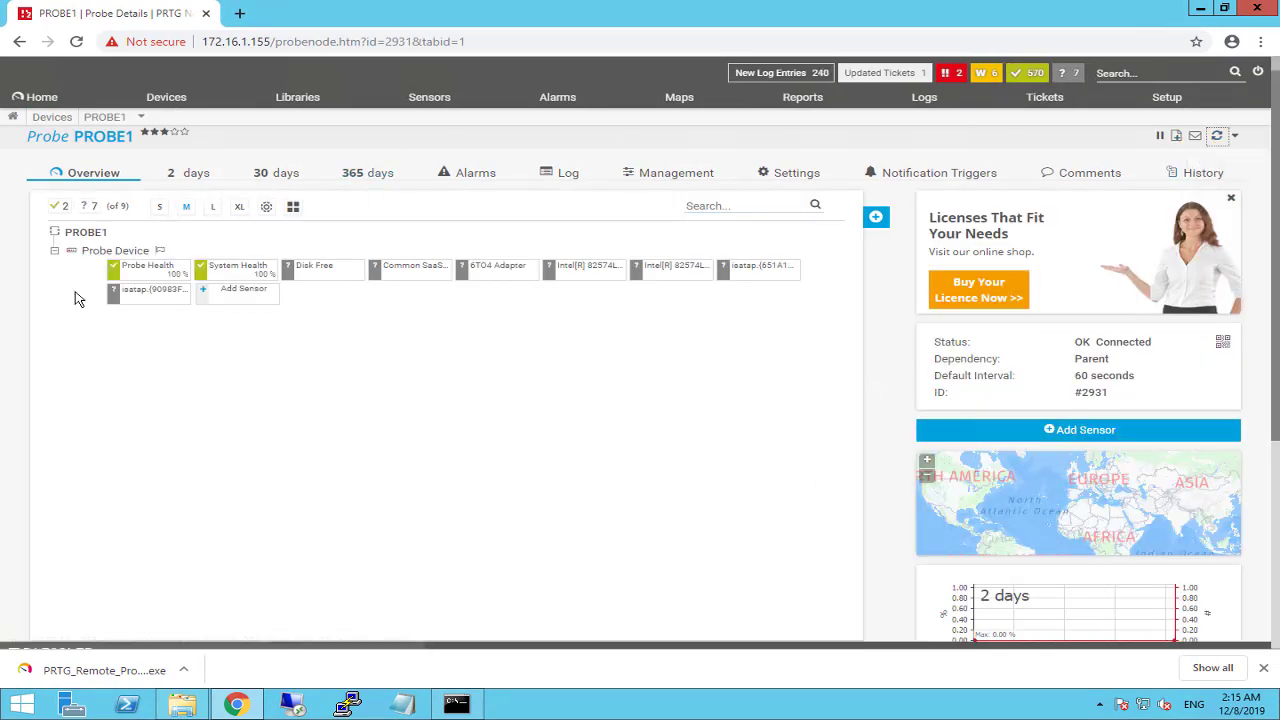
{"action": "left_click", "coordinate": [1219, 138]}
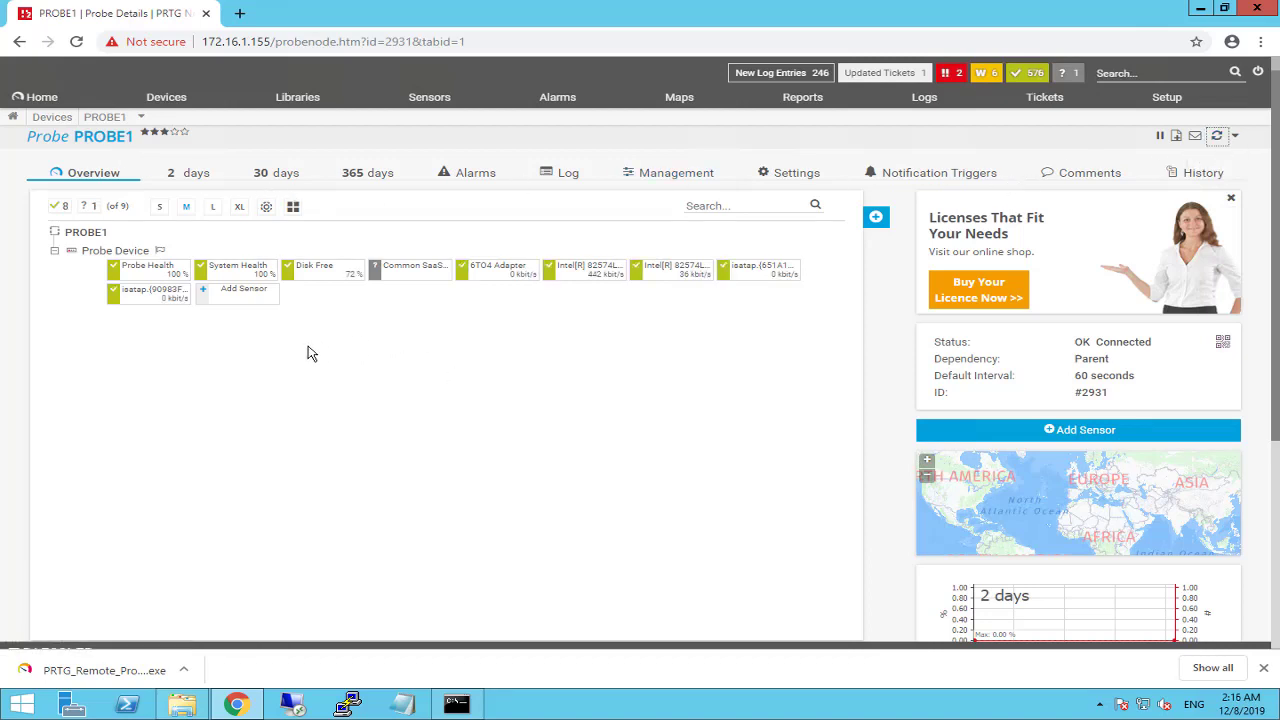
{"action": "left_click", "coordinate": [162, 96]}
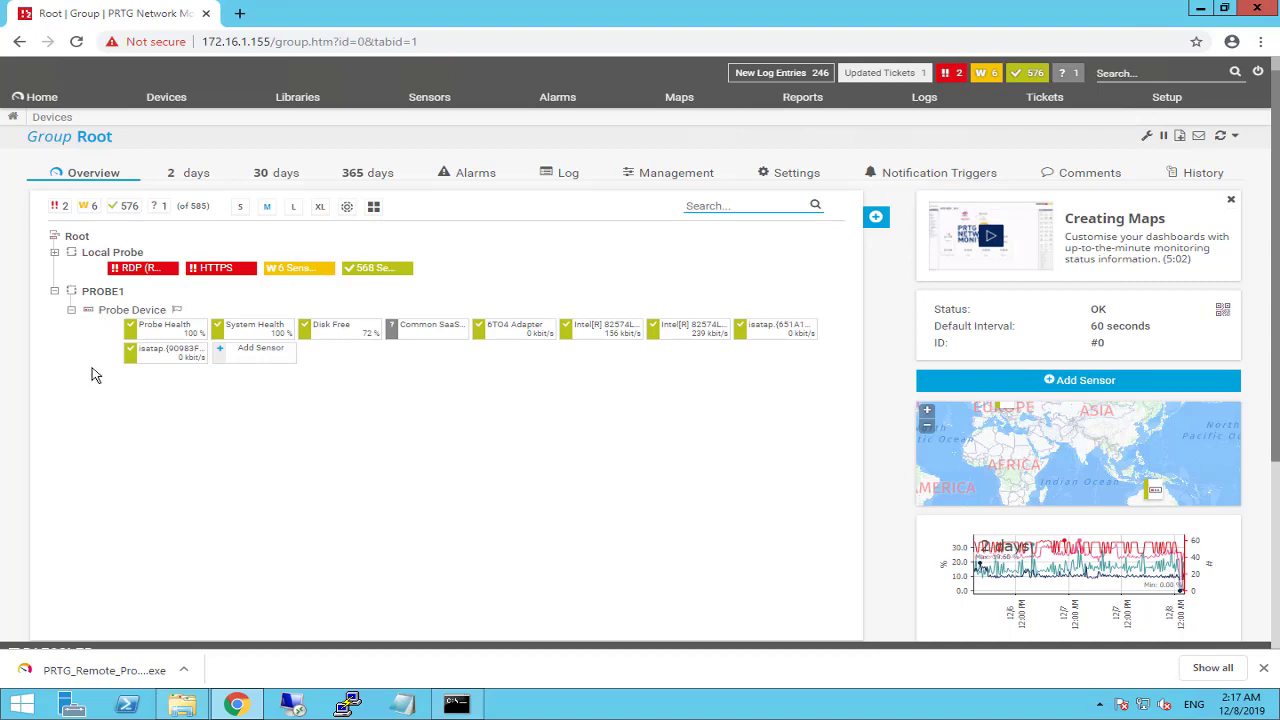
- Expand and collapse Local Probe to check PROBE1 below it, then show Root's Management view
{"action": "left_click", "coordinate": [55, 253]}
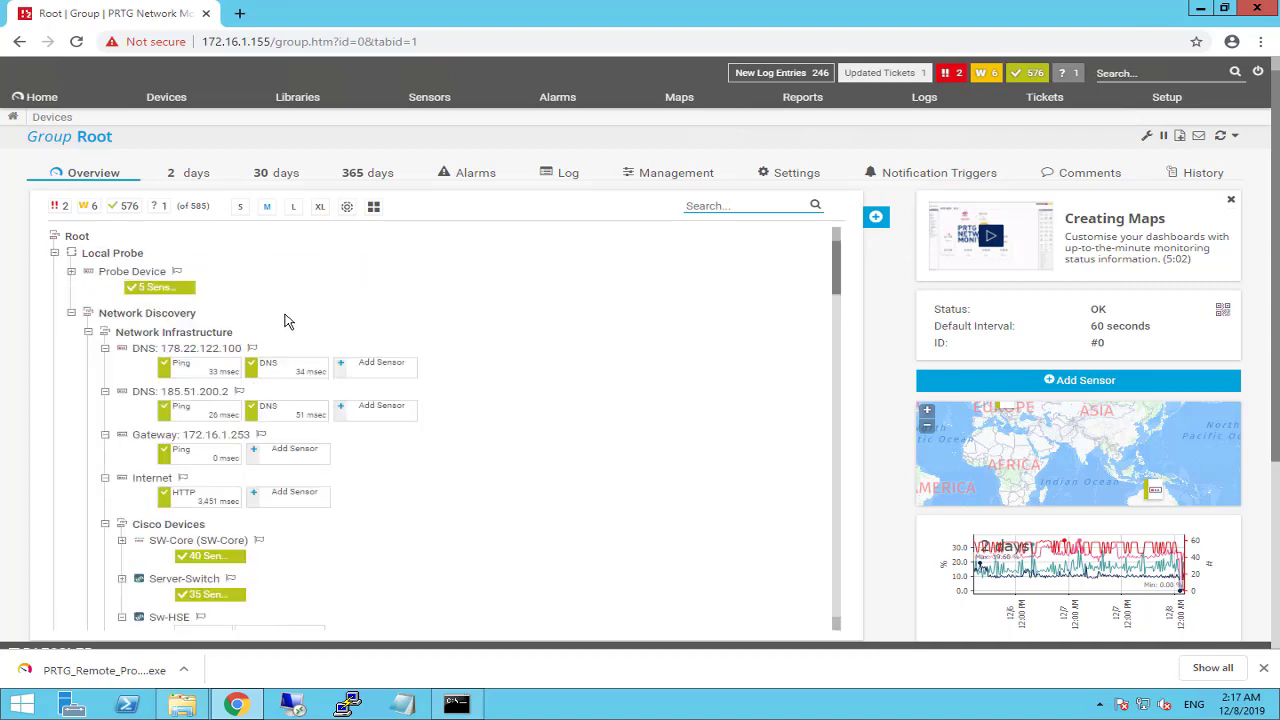
{"action": "scroll", "coordinate": [288, 360], "scroll_direction": "down", "scroll_amount": 4}
{"action": "scroll", "coordinate": [137, 294], "scroll_direction": "up", "scroll_amount": 4}
{"action": "left_click", "coordinate": [55, 253]}
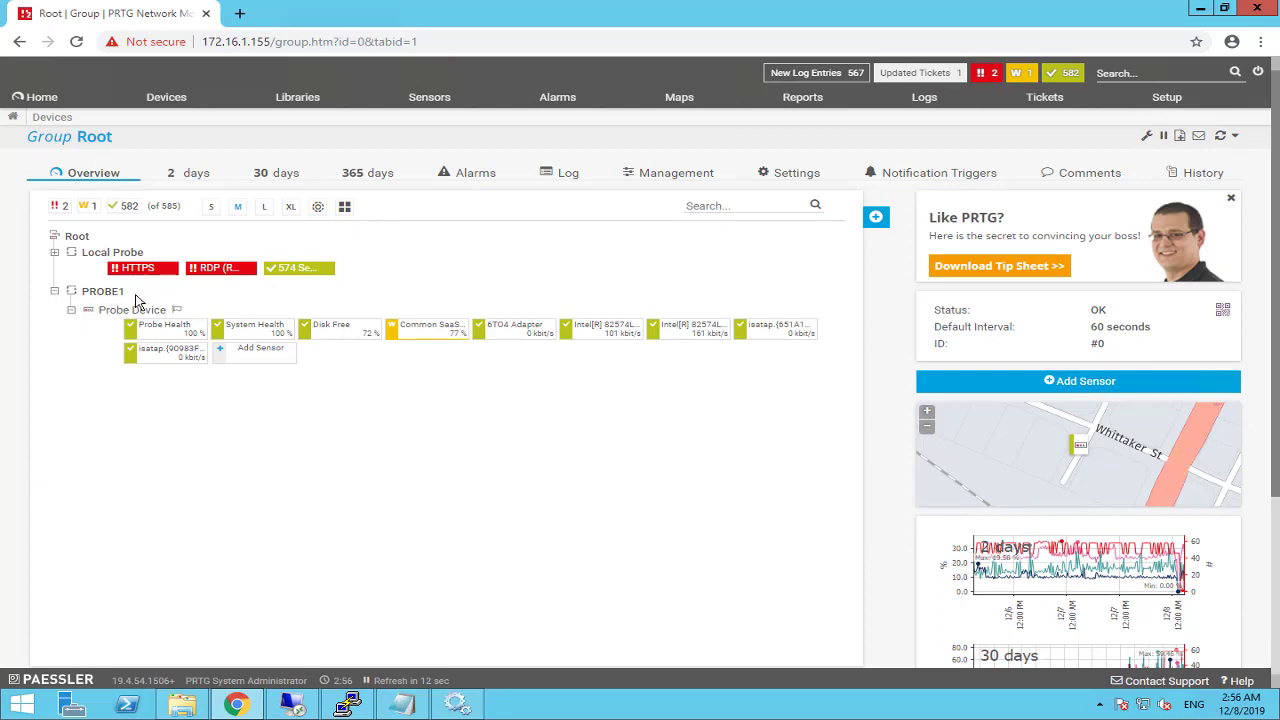
{"action": "left_click", "coordinate": [677, 174]}
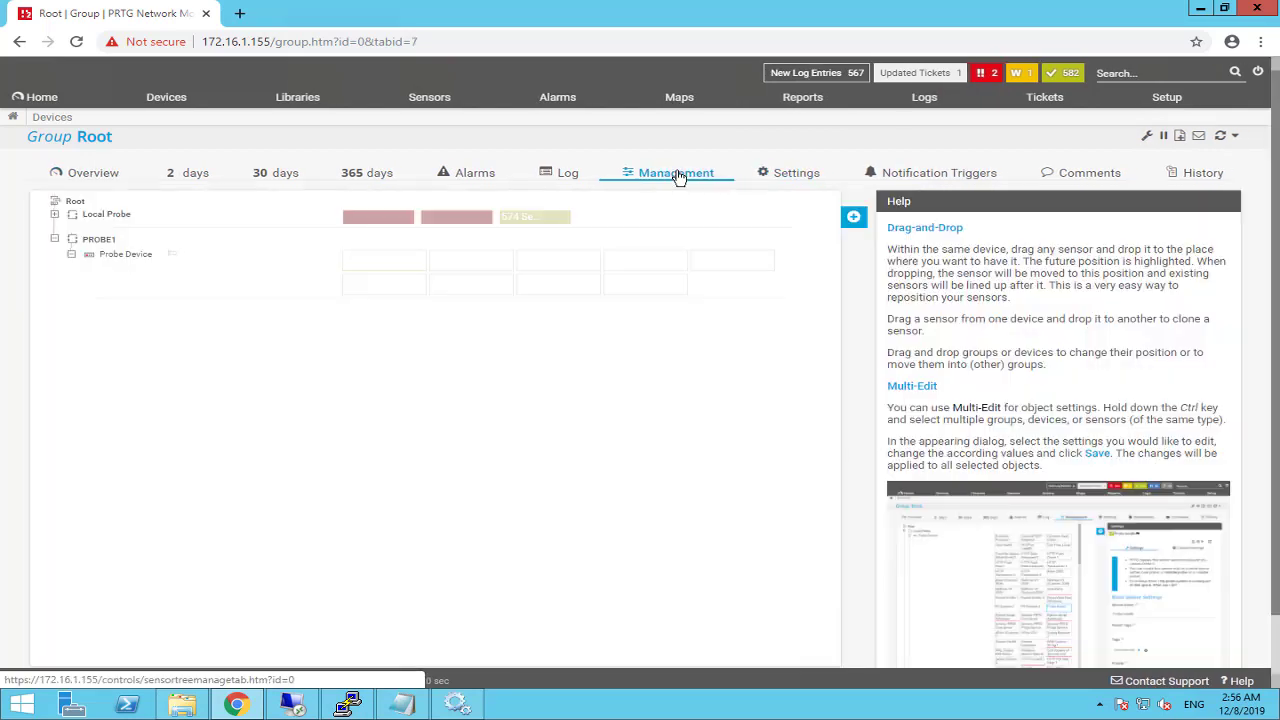
- Start adding a new group with PROBE1 chosen as its parent
{"action": "left_click", "coordinate": [853, 216]}
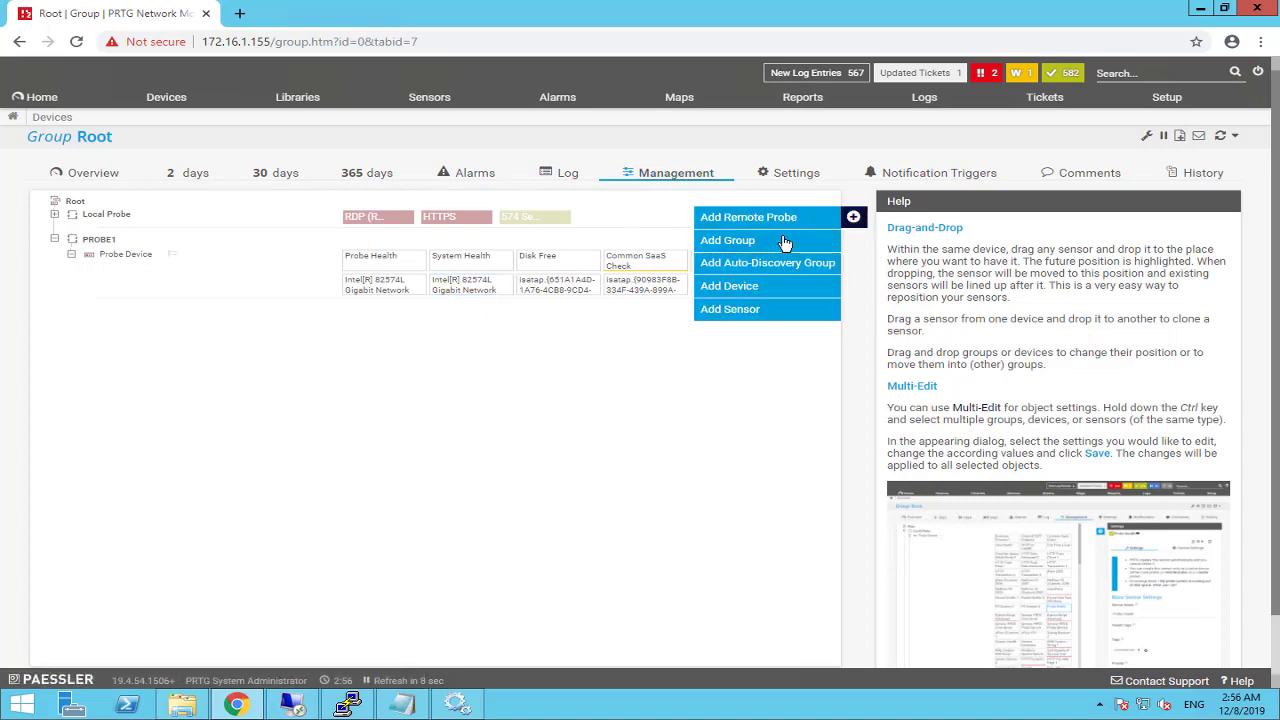
{"action": "left_click", "coordinate": [771, 244]}
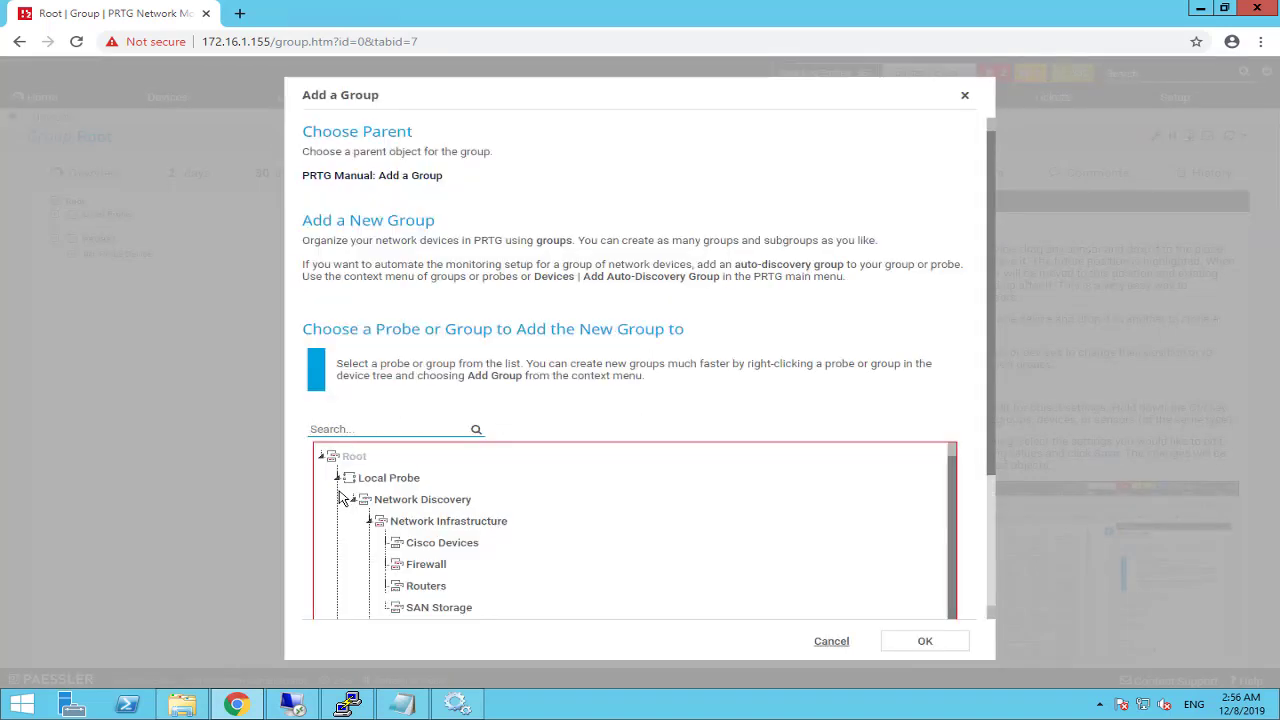
{"action": "left_click", "coordinate": [339, 481]}
{"action": "left_click", "coordinate": [351, 506]}
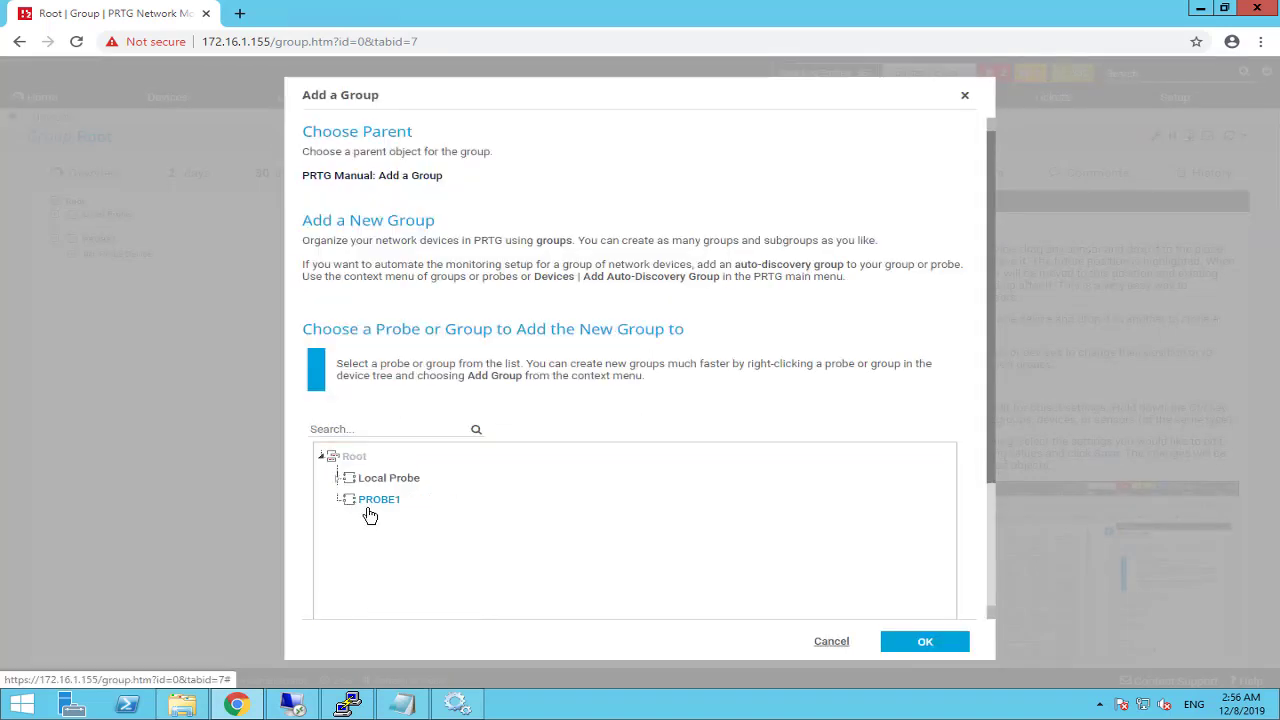
{"action": "left_click", "coordinate": [931, 648]}
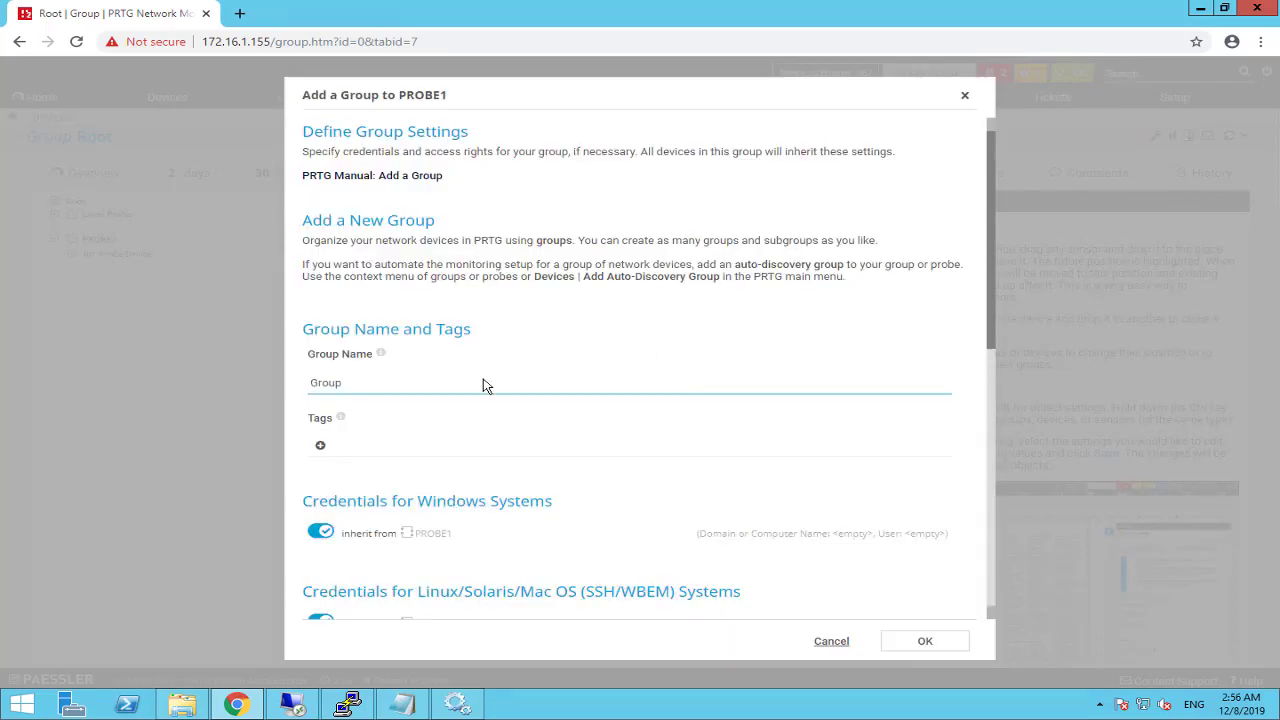
- Name the group 'Sindows-Remote probe1' and review its inherited credential settings
{"action": "key", "text": "ctrl+a"}
{"action": "type", "text": "Sindows-Remote p"}
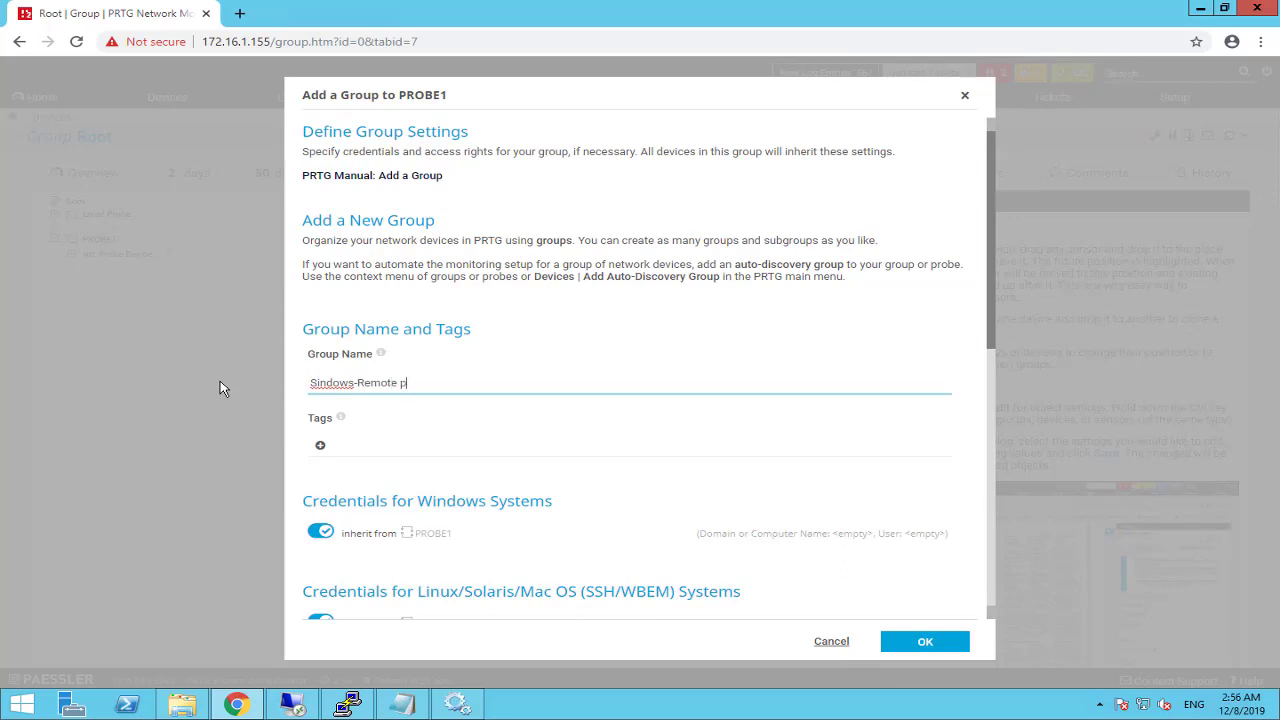
{"action": "type", "text": "robe1"}
{"action": "scroll", "coordinate": [395, 487], "scroll_direction": "down", "scroll_amount": 2}
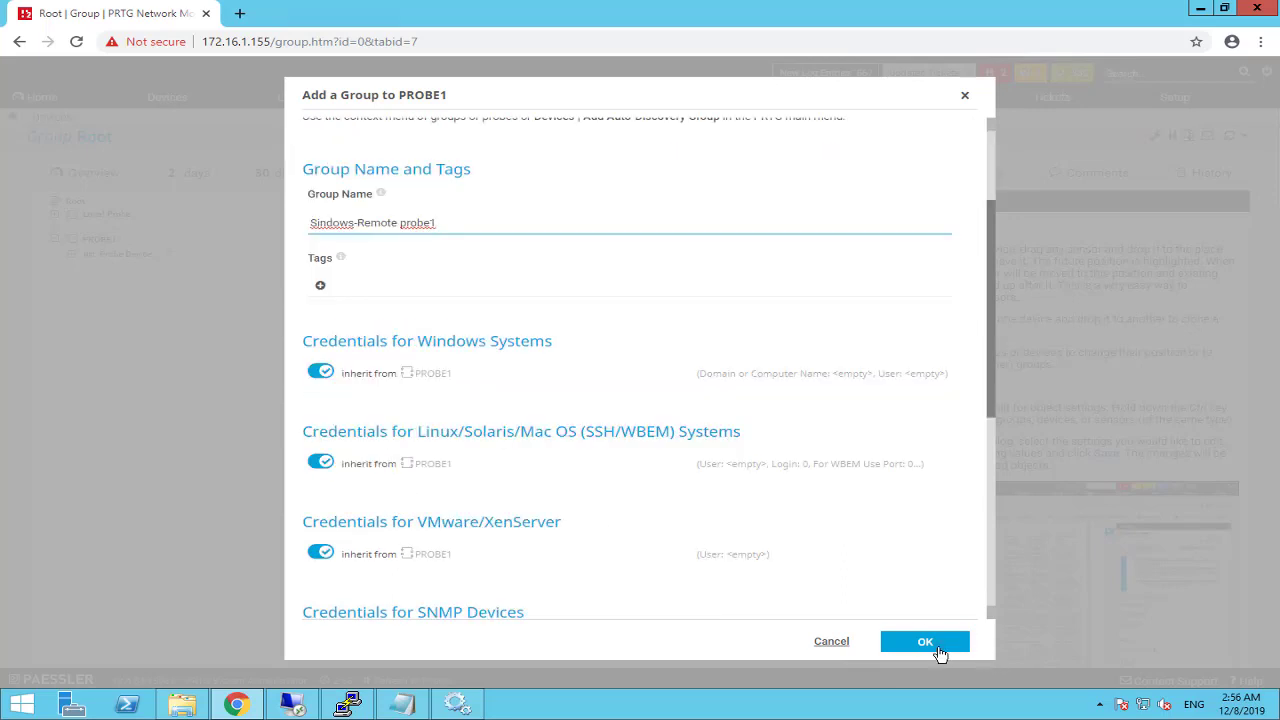
{"action": "scroll", "coordinate": [500, 510], "scroll_direction": "down", "scroll_amount": 3}
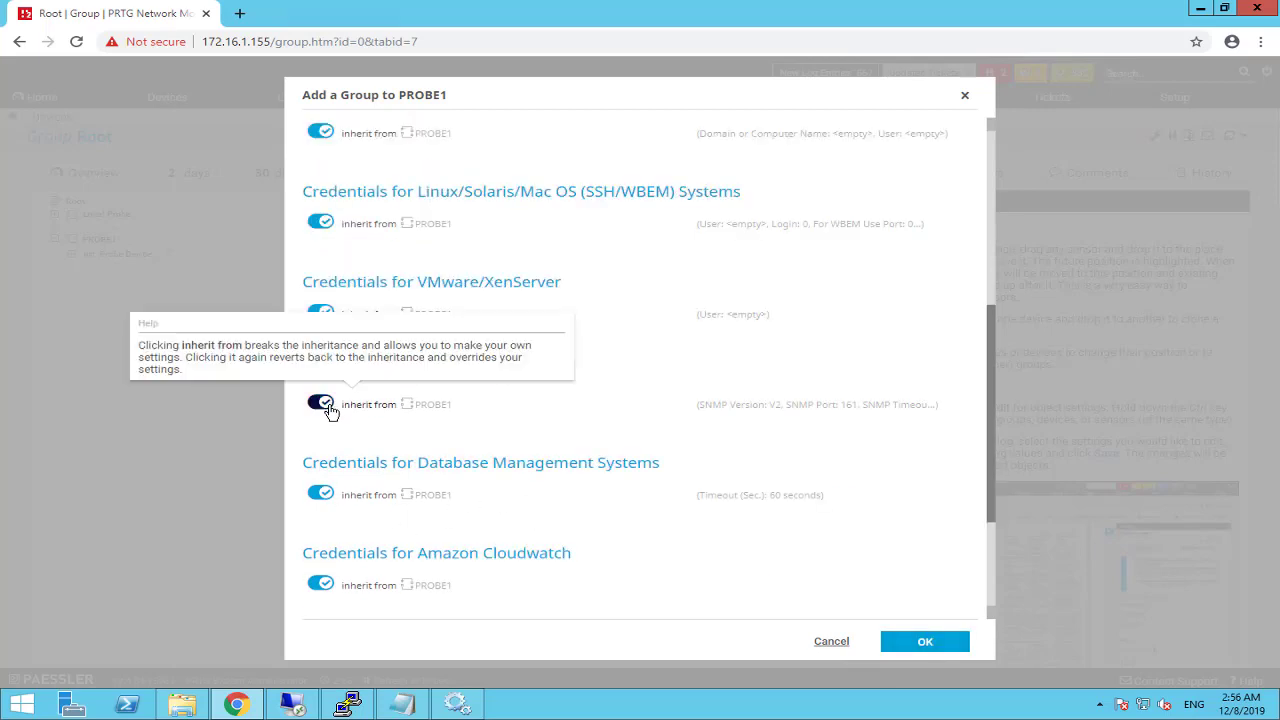
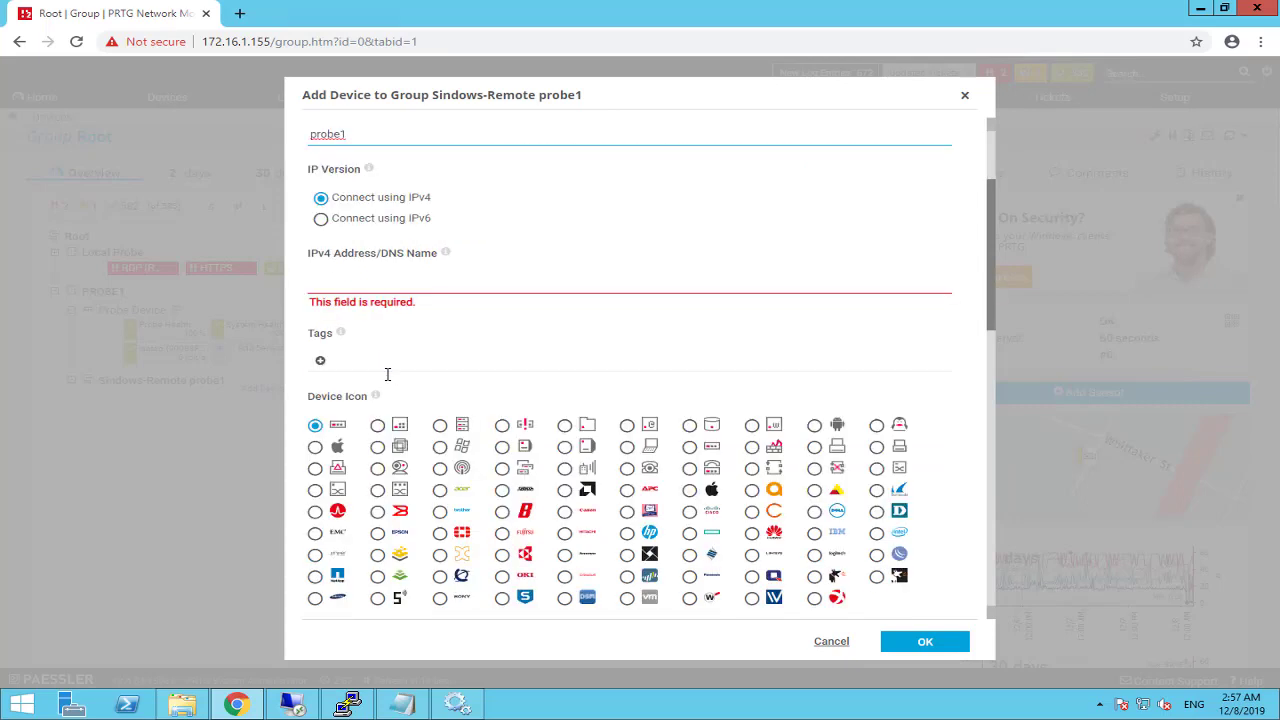
- Look up this machine's IP address with ipconfig while filling in the device's IPv4 field
{"action": "left_click", "coordinate": [356, 277]}
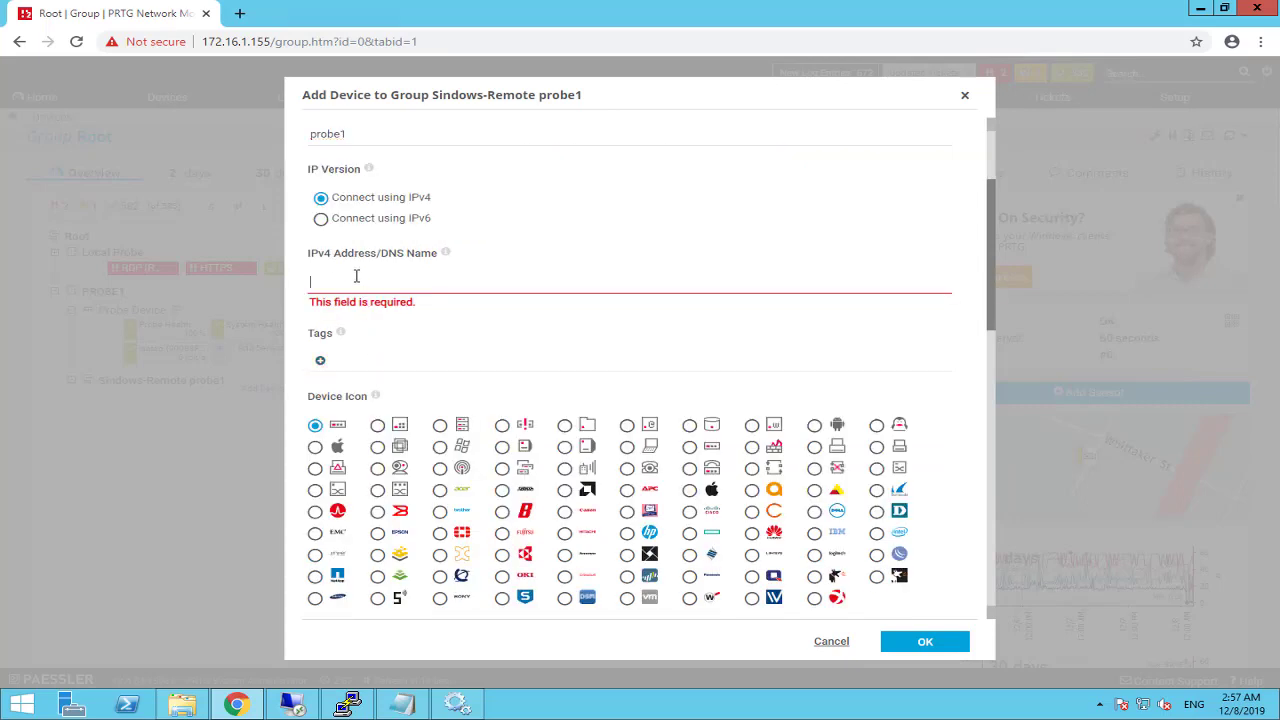
{"action": "type", "text": "172.16.1.153"}
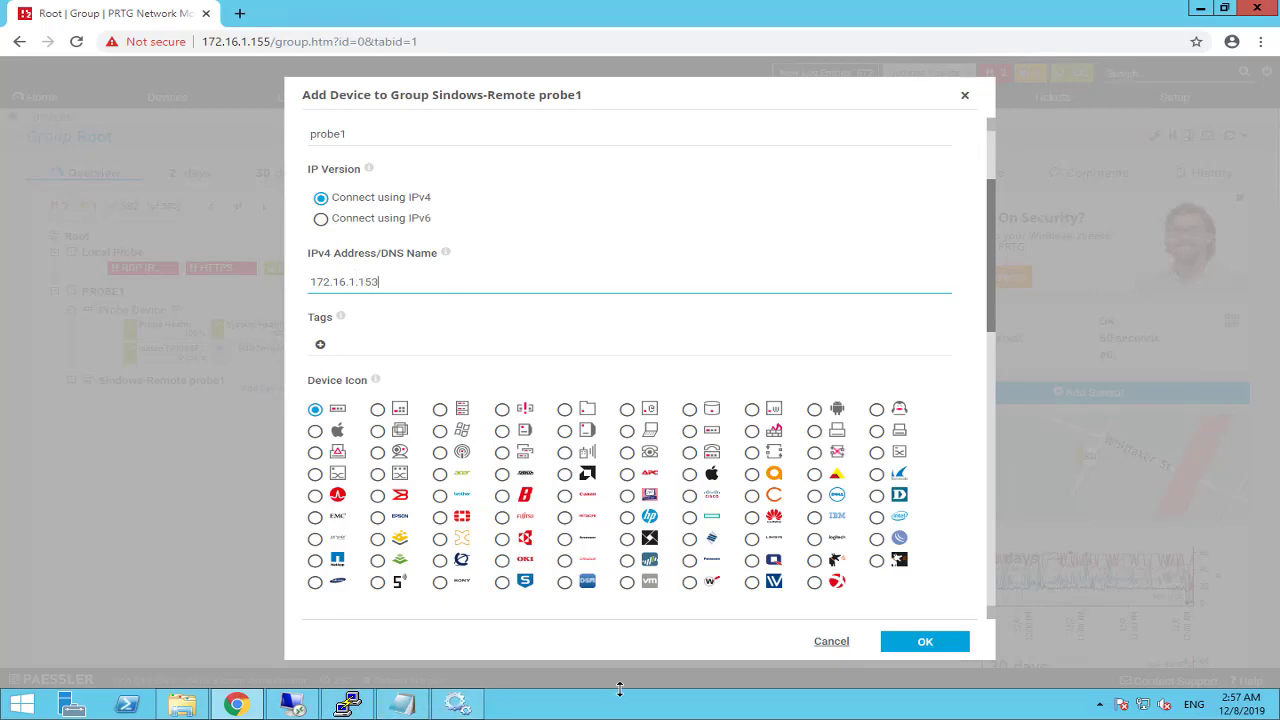
{"action": "key", "text": "super+r"}
{"action": "key", "text": "Return"}
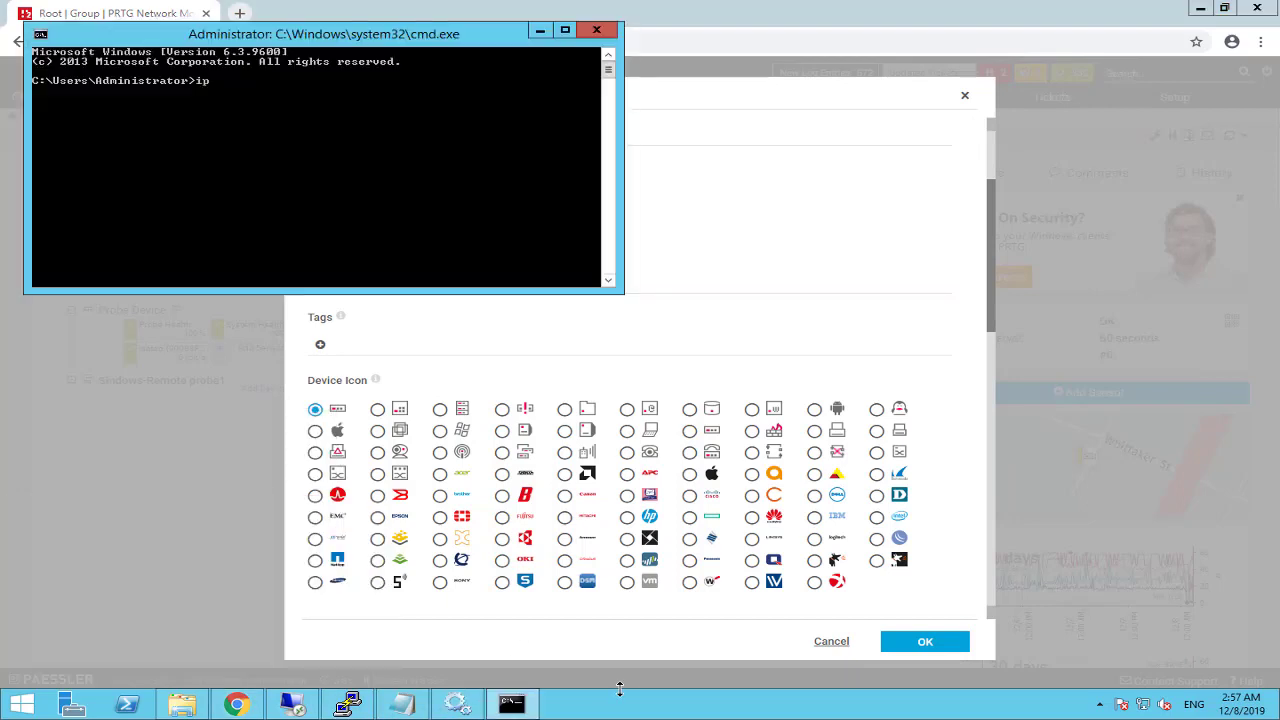
{"action": "type", "text": "ipconfig"}
{"action": "key", "text": "Return"}
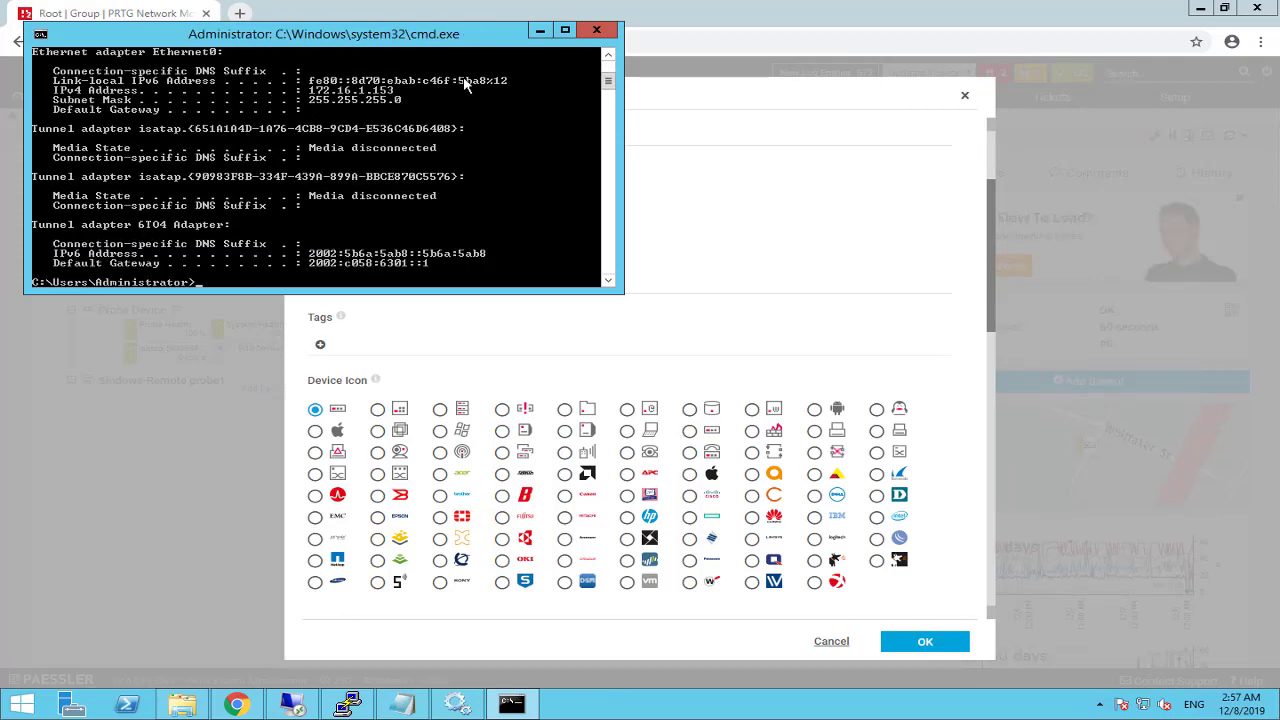
{"action": "left_click", "coordinate": [540, 31]}
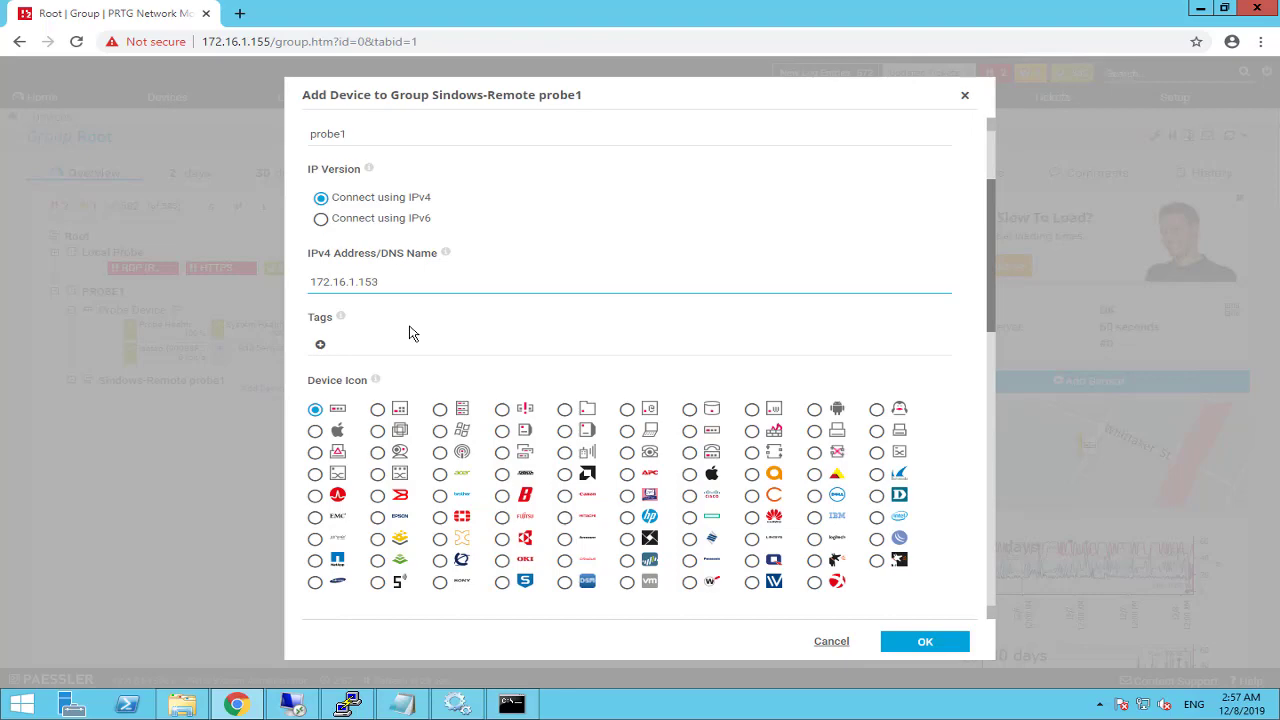
- Add device probe1 at 172.16.1.153 and begin adding a sensor to it
{"action": "scroll", "coordinate": [412, 360], "scroll_direction": "down", "scroll_amount": 8}
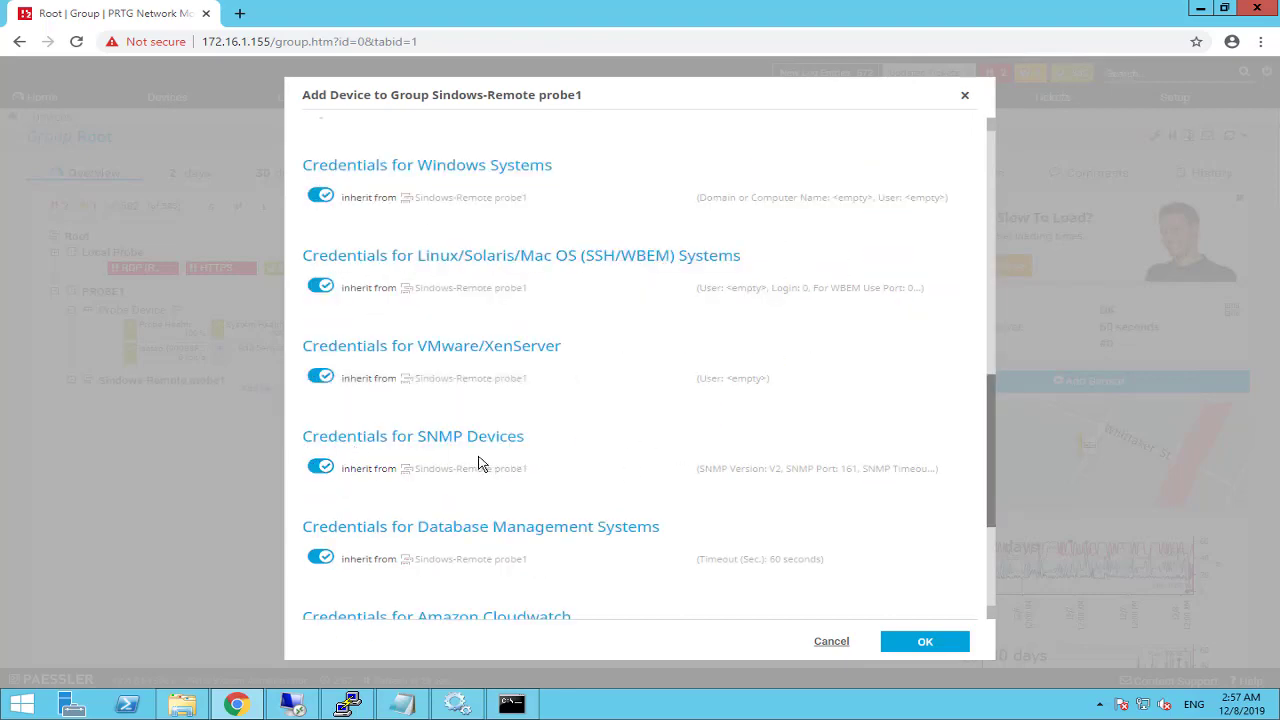
{"action": "left_click", "coordinate": [951, 652]}
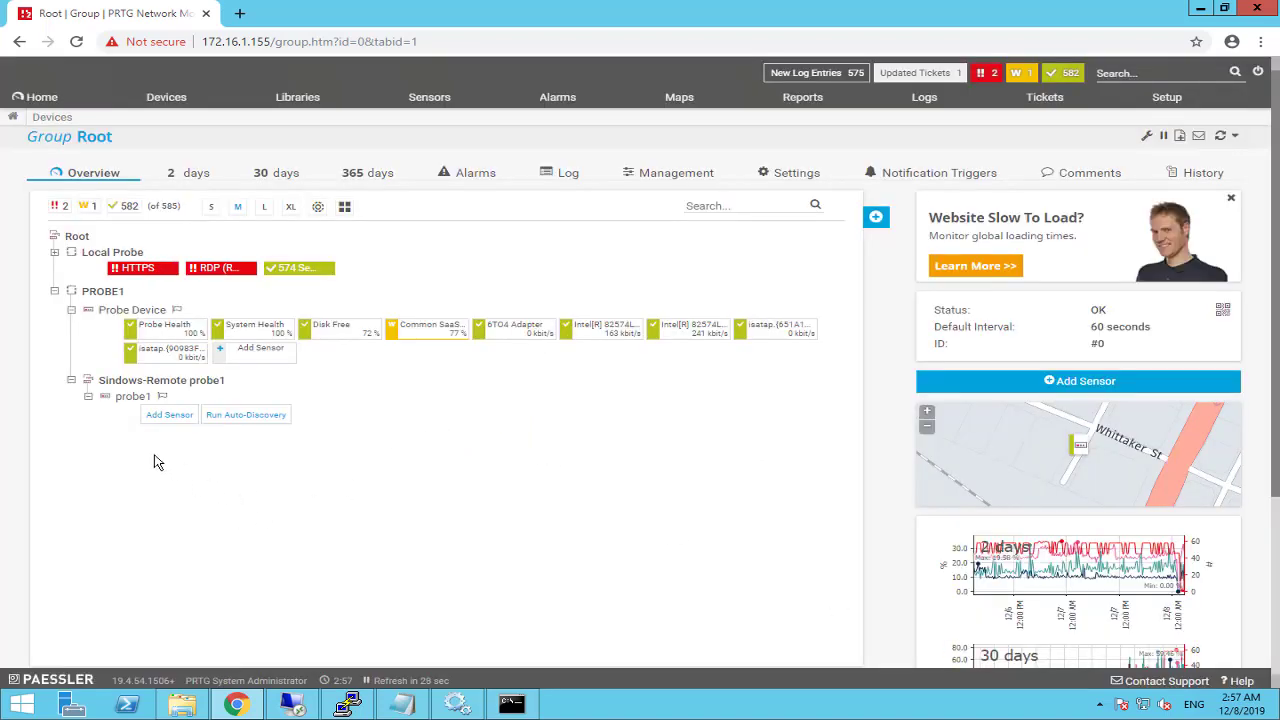
{"action": "left_click", "coordinate": [170, 416]}
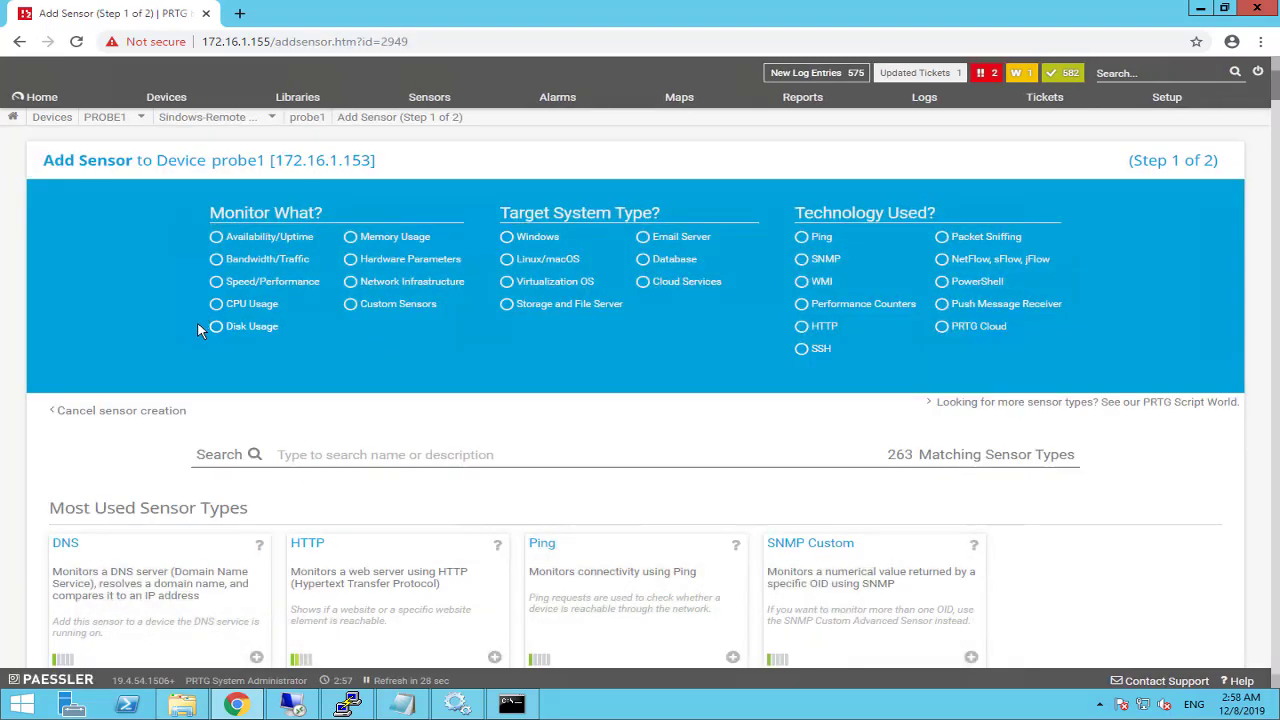
- Filter sensor types to Memory Usage, SNMP and Windows, then add the SNMP Memory sensor
{"action": "left_click", "coordinate": [219, 306]}
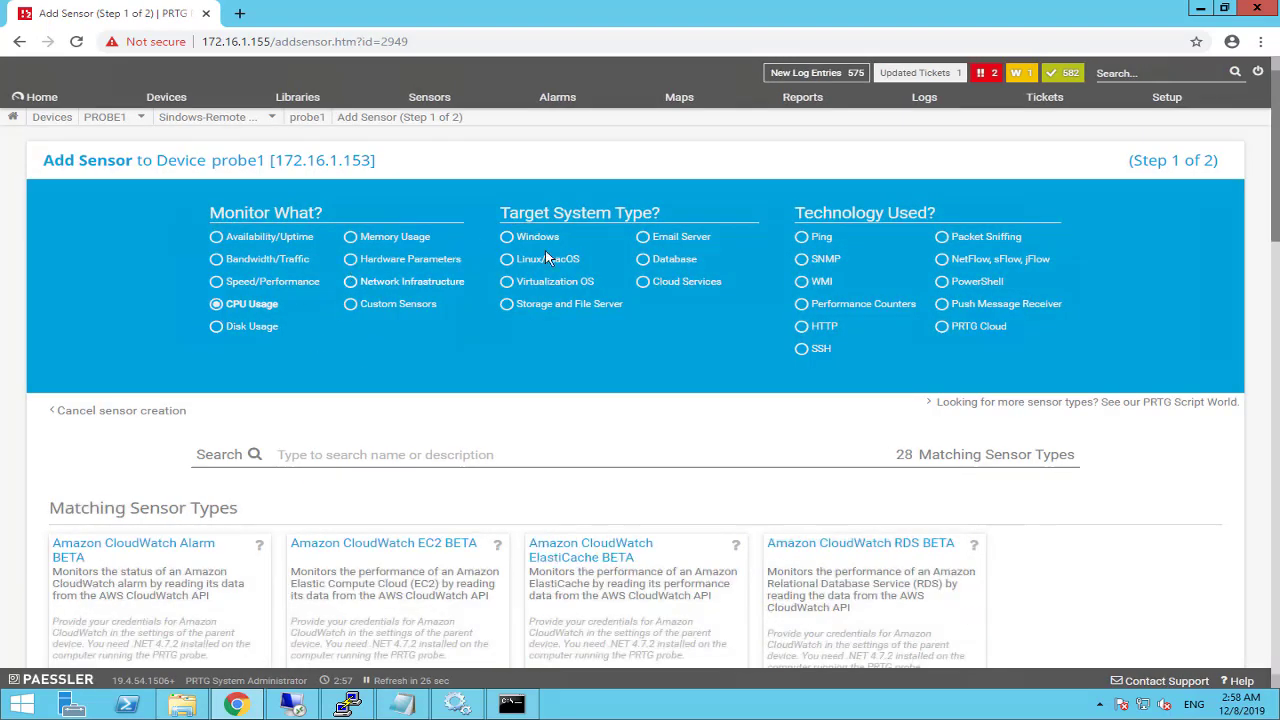
{"action": "left_click", "coordinate": [352, 238]}
{"action": "left_click", "coordinate": [802, 259]}
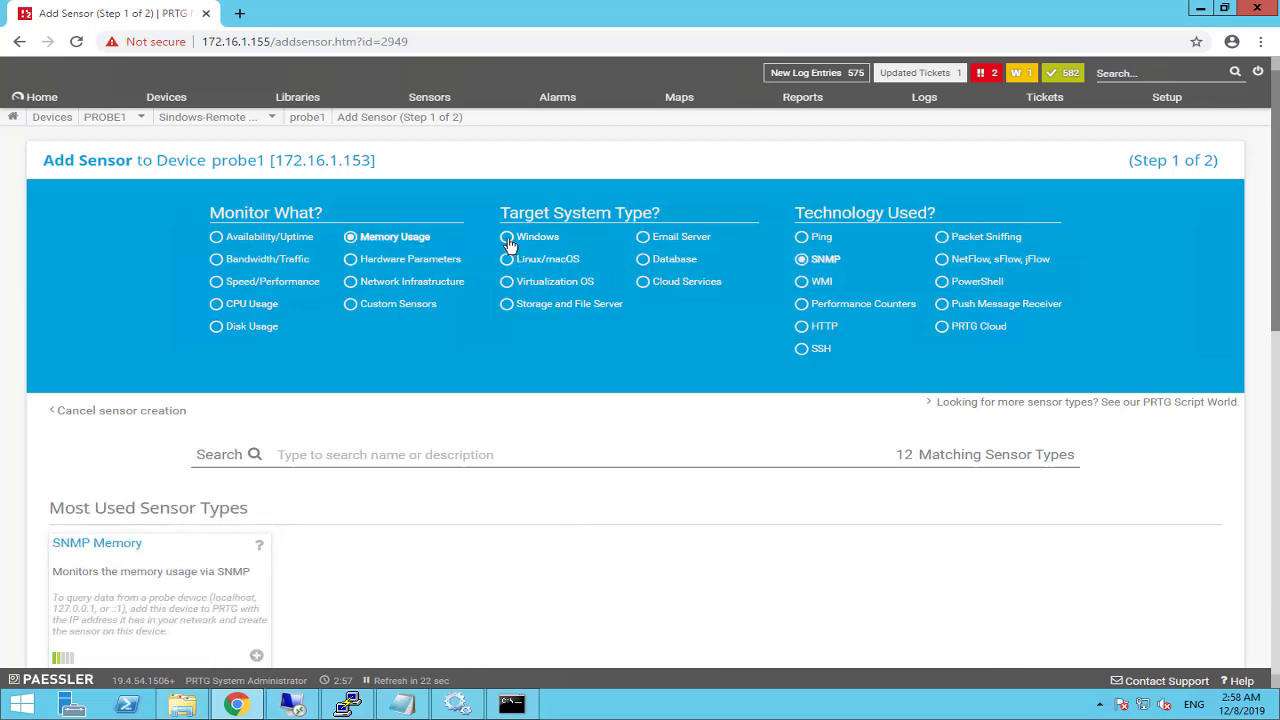
{"action": "left_click", "coordinate": [509, 242]}
{"action": "scroll", "coordinate": [314, 505], "scroll_direction": "down", "scroll_amount": 1}
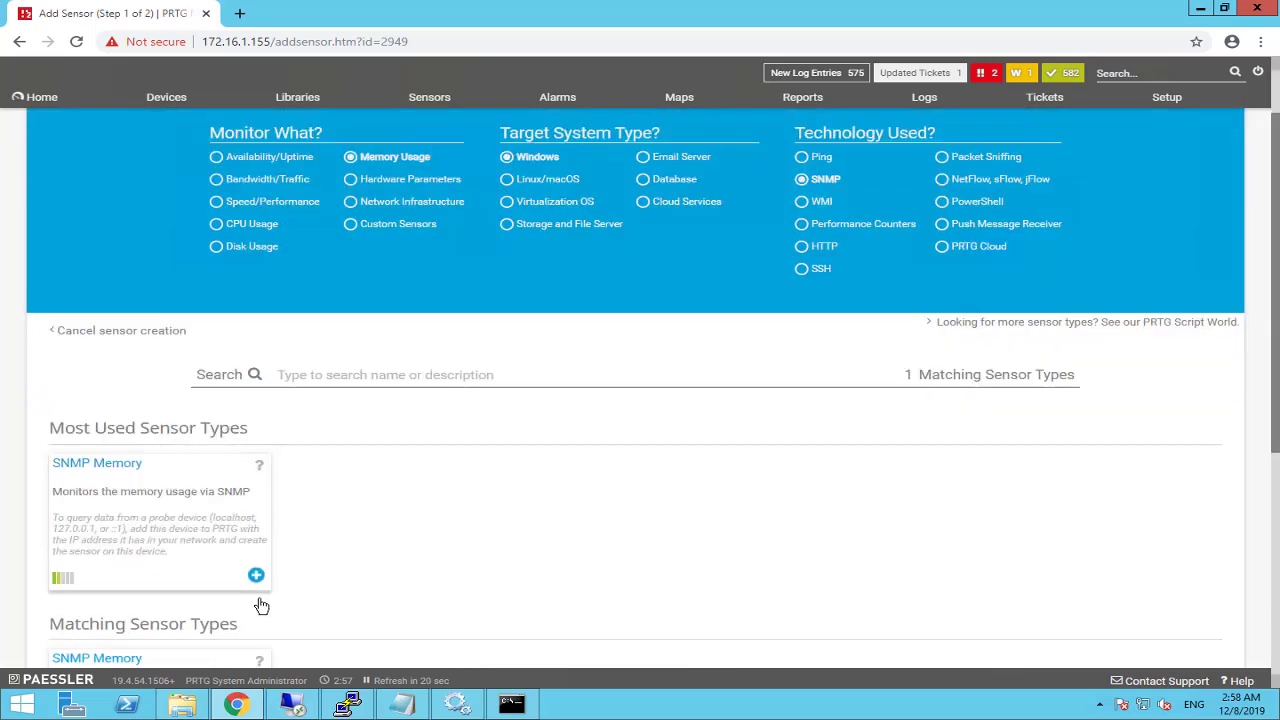
{"action": "left_click", "coordinate": [257, 578]}
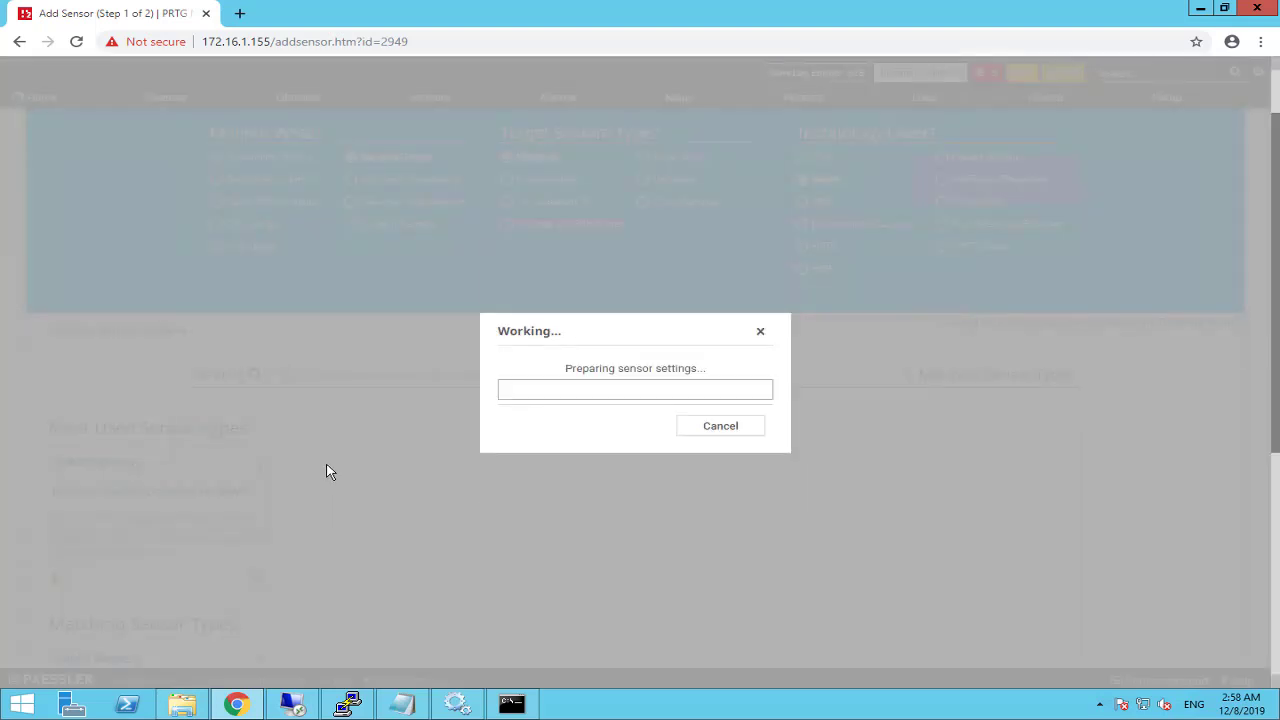
- Open the SNMP Service properties from the Services console (services.msc)
{"action": "right_click", "coordinate": [22, 704]}
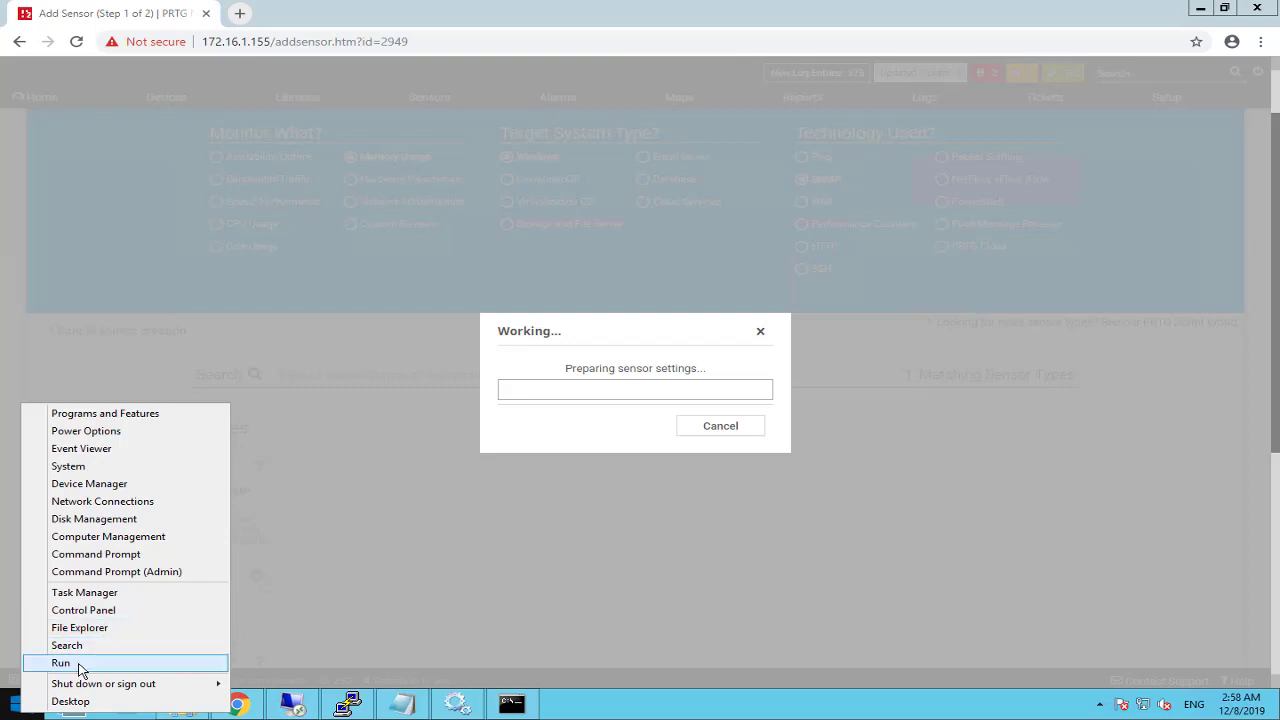
{"action": "left_click", "coordinate": [81, 665]}
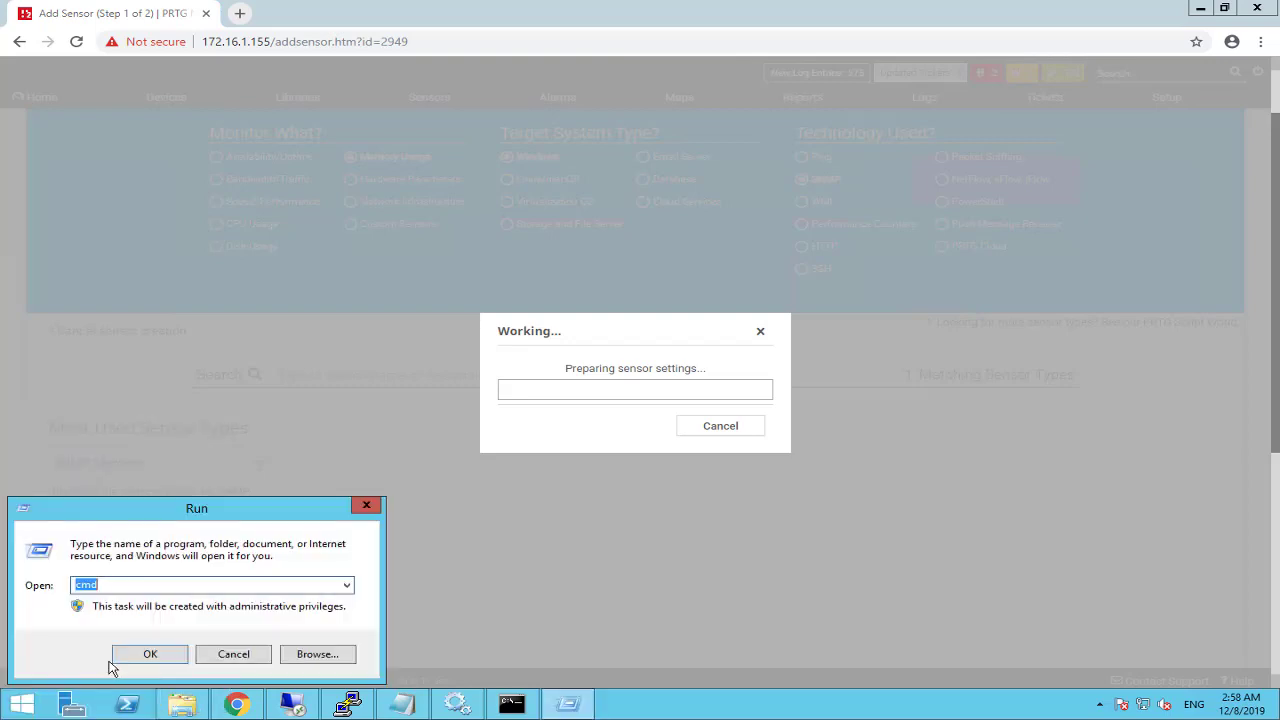
{"action": "type", "text": "ser"}
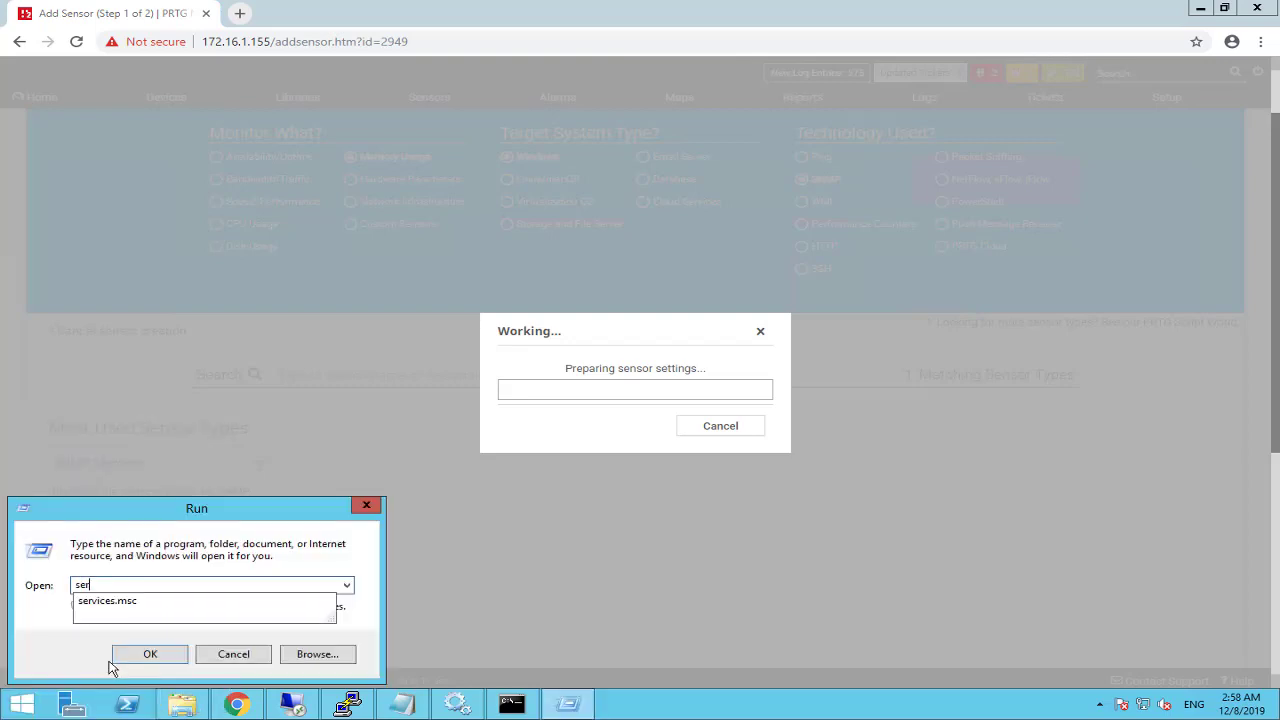
{"action": "key", "text": "Down"}
{"action": "key", "text": "Return"}
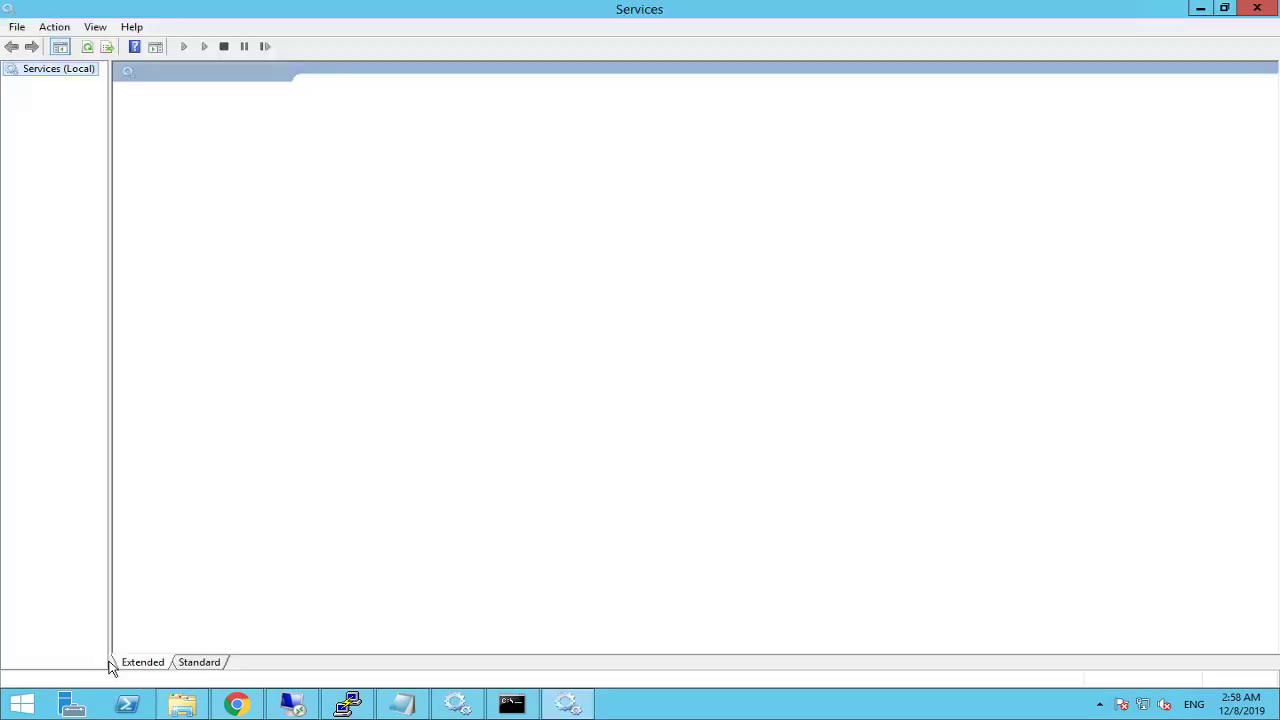
{"action": "key", "text": "s"}
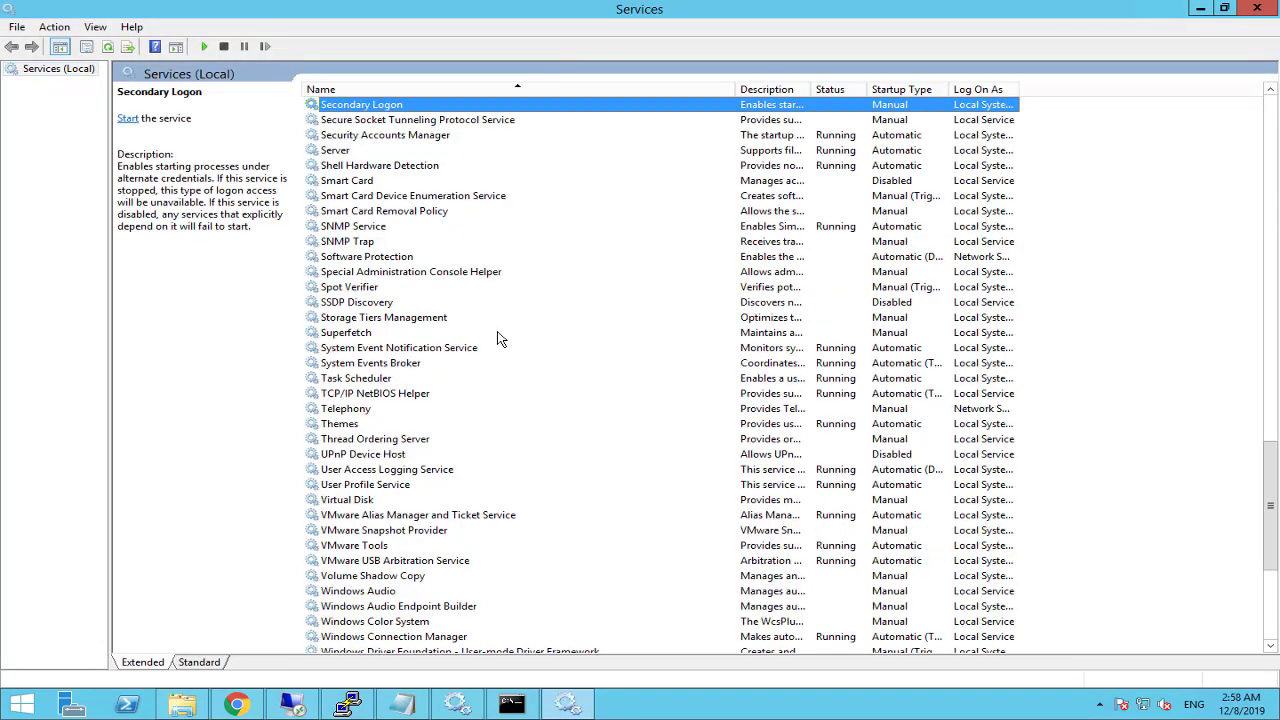
{"action": "key", "text": "Down"}
{"action": "key", "text": "Down"}
{"action": "key", "text": "Down"}
{"action": "key", "text": "Down"}
{"action": "key", "text": "Down"}
{"action": "key", "text": "Down"}
{"action": "key", "text": "Down"}
{"action": "key", "text": "Down"}
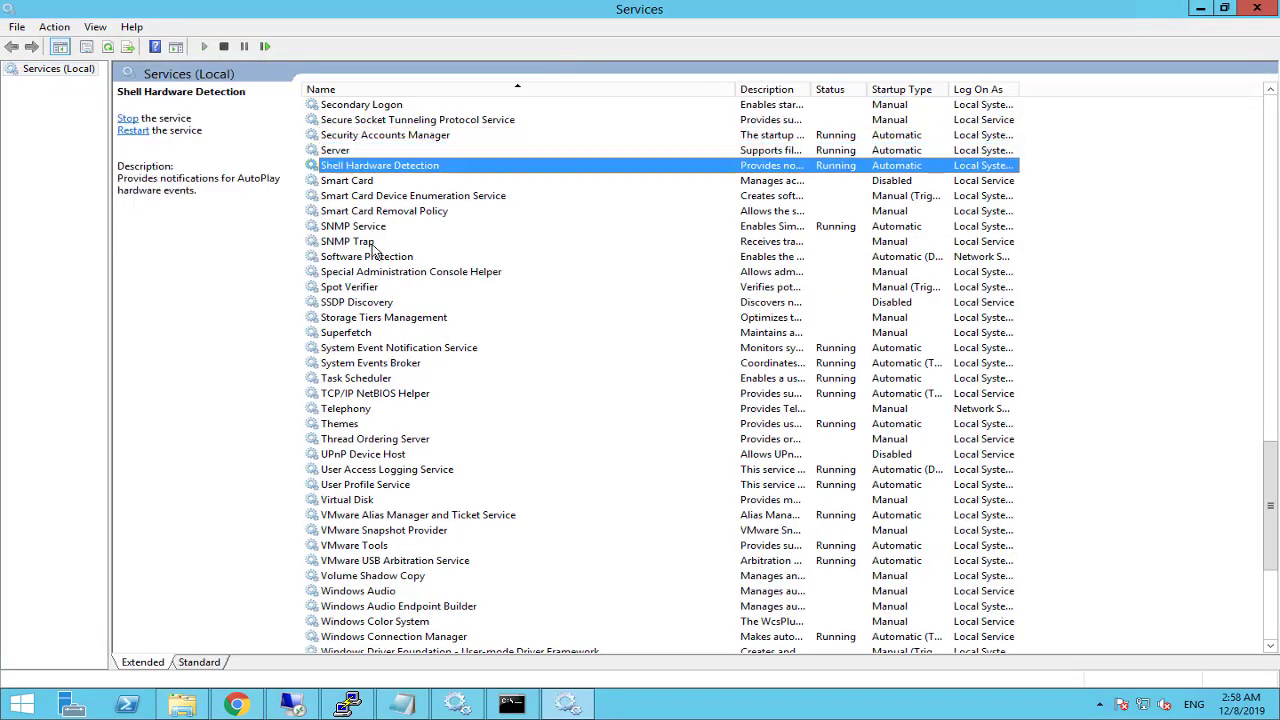
{"action": "key", "text": "Return"}
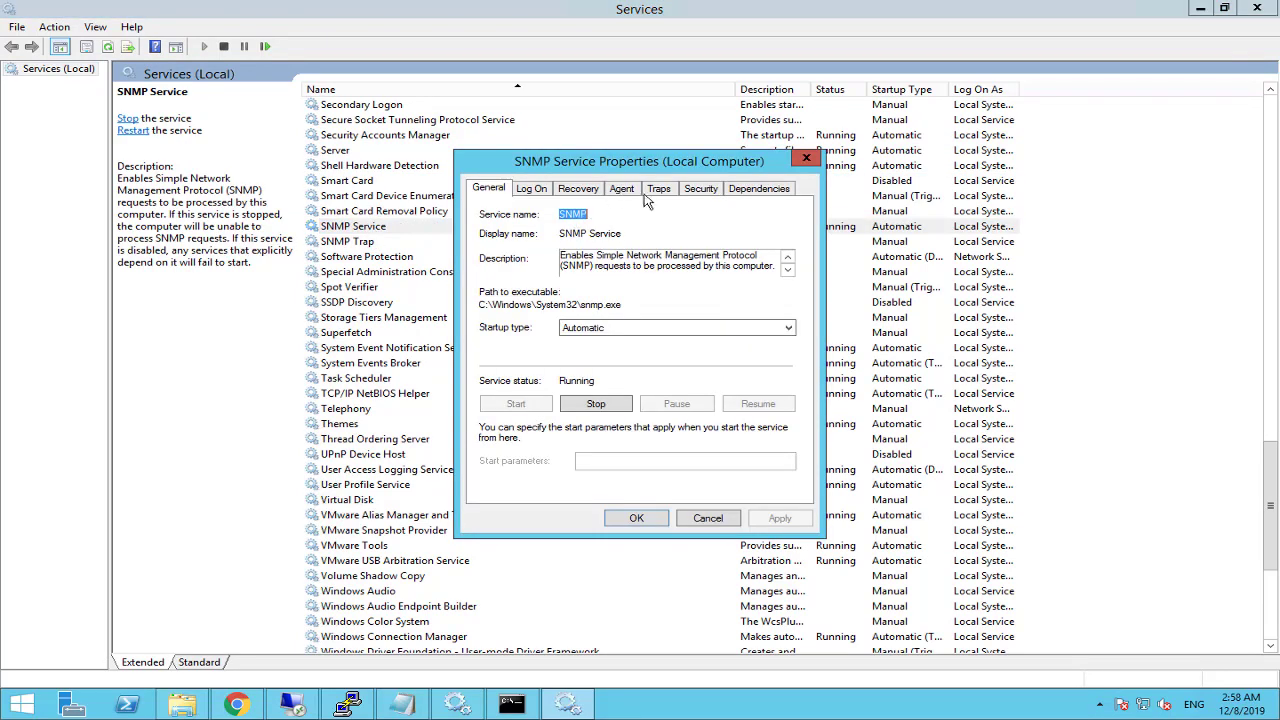
- Change the SNMP trap destination from 172.16.1.155 to 172.16.1.153, checking the hostname
{"action": "left_click", "coordinate": [664, 190]}
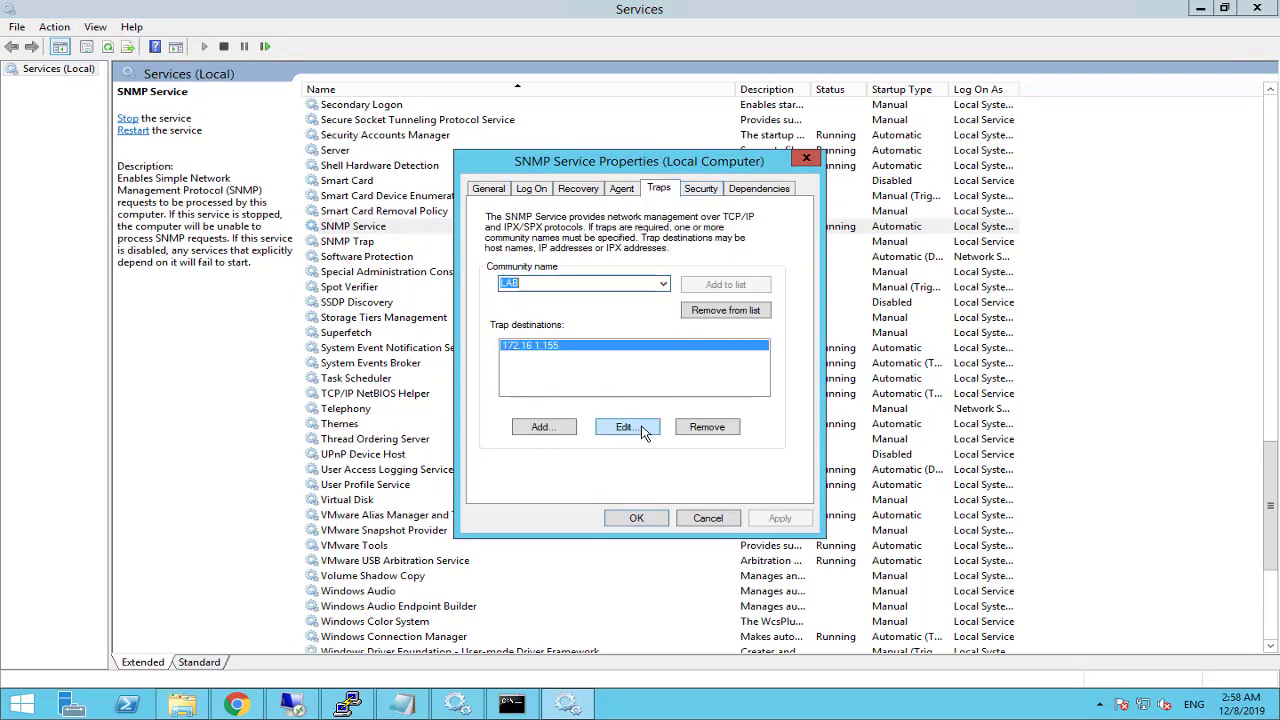
{"action": "left_click", "coordinate": [637, 428]}
{"action": "left_click", "coordinate": [577, 385]}
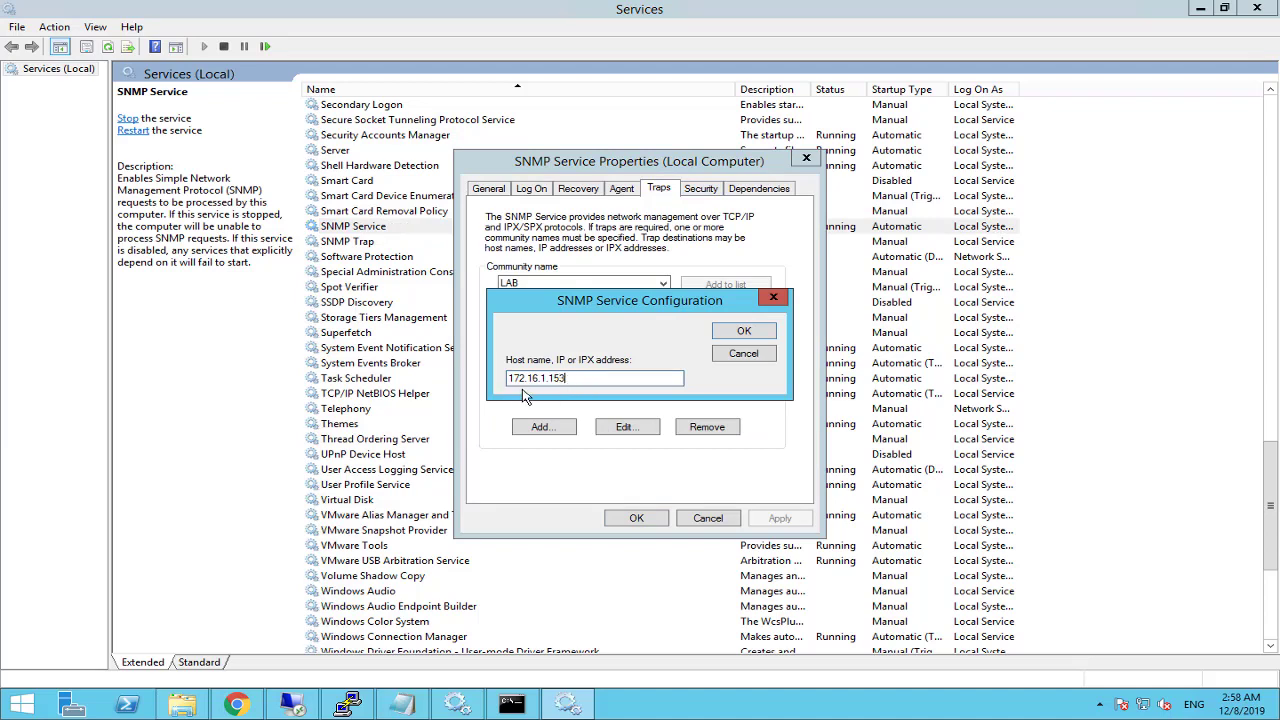
{"action": "left_click", "coordinate": [512, 706]}
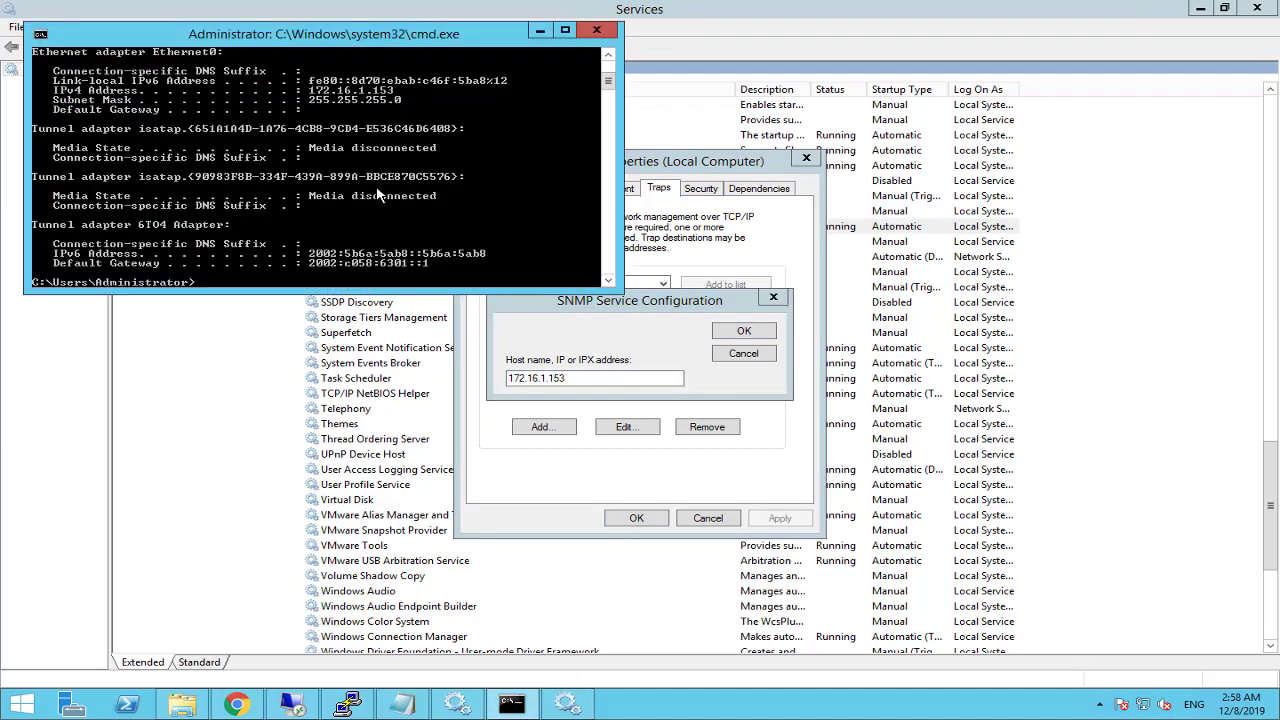
{"action": "type", "text": "hostname"}
{"action": "key", "text": "Return"}
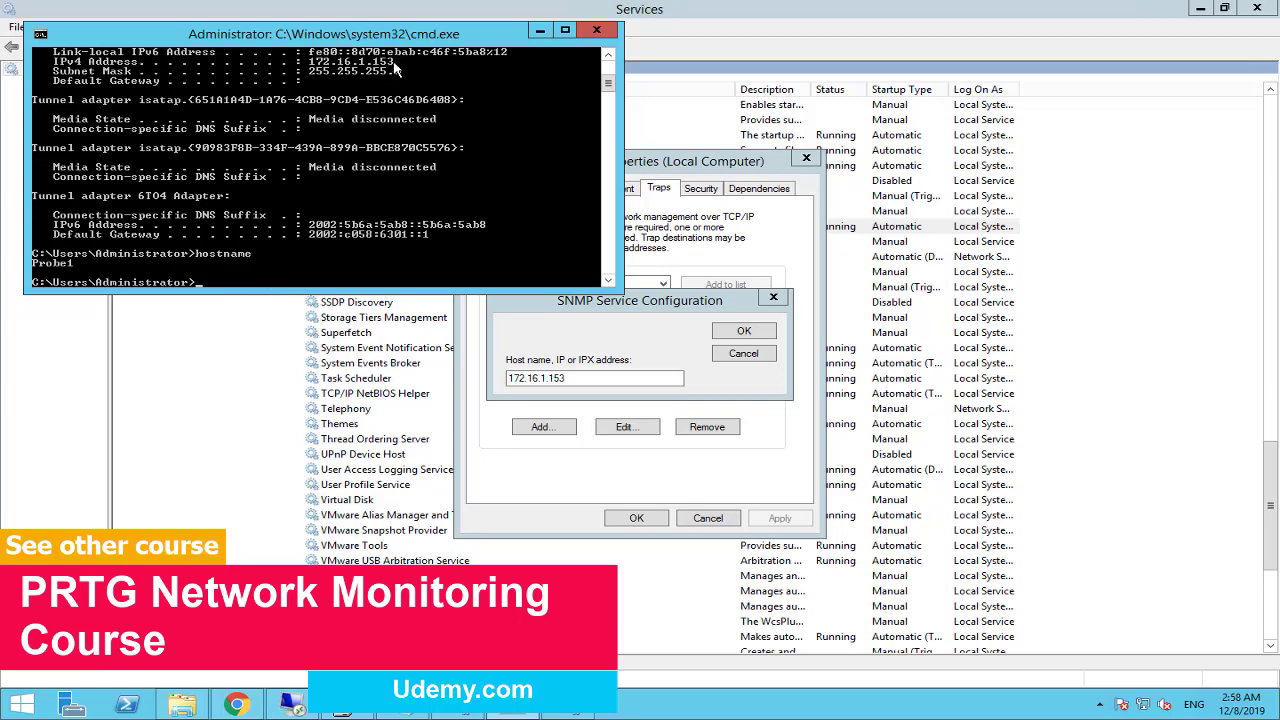
{"action": "left_click", "coordinate": [540, 31]}
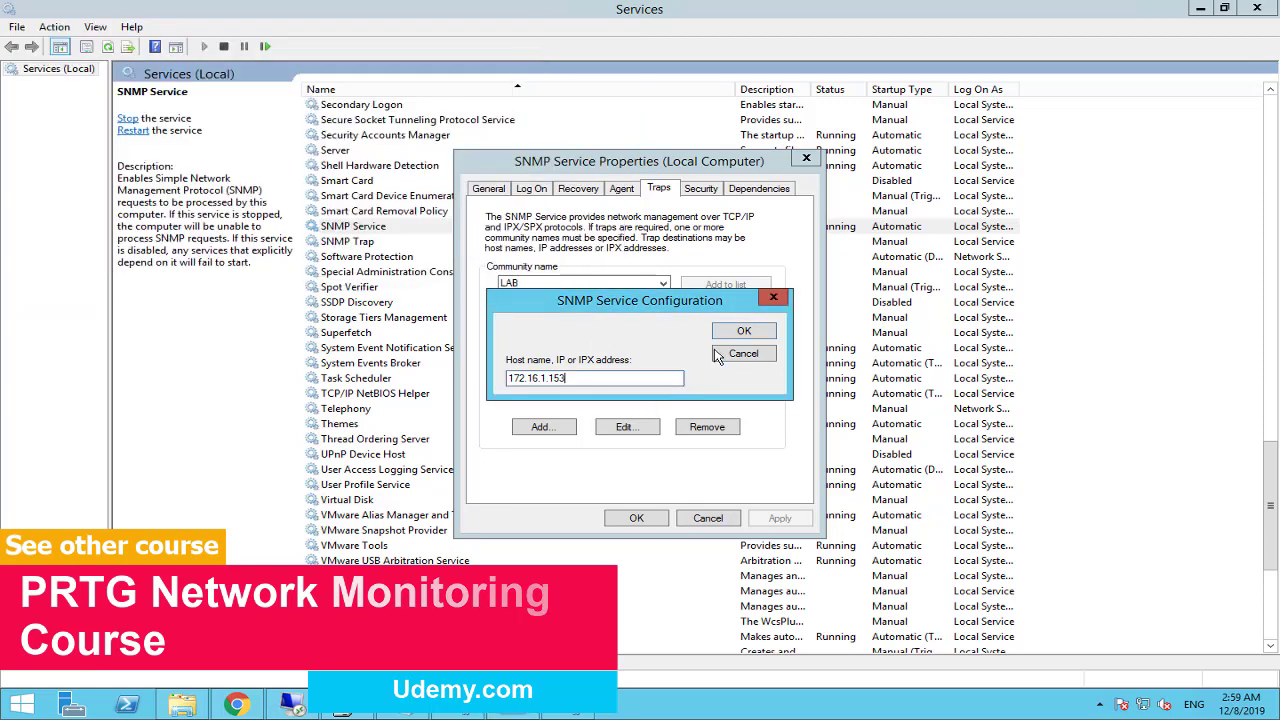
{"action": "key", "text": "Return"}
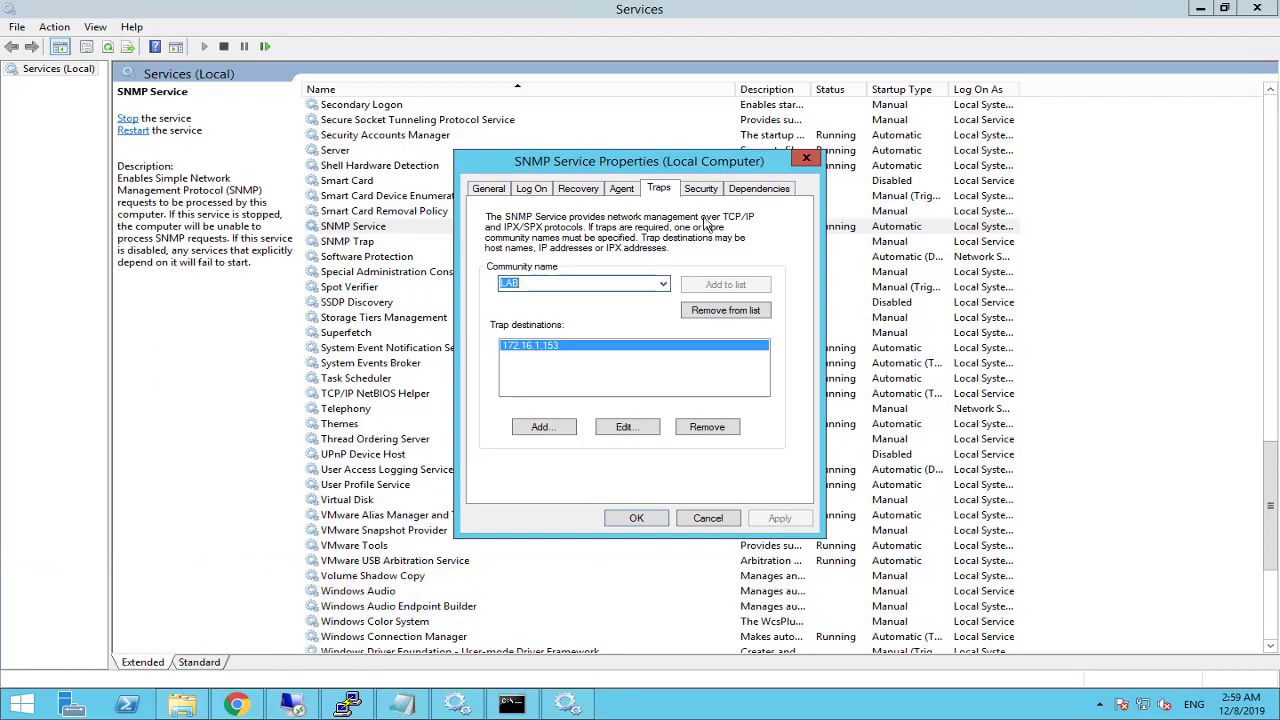
- Change the LAB community's accepted host from 172.16.1.155 to 172.16.1.153 and apply
{"action": "left_click", "coordinate": [702, 196]}
{"action": "left_click", "coordinate": [518, 266]}
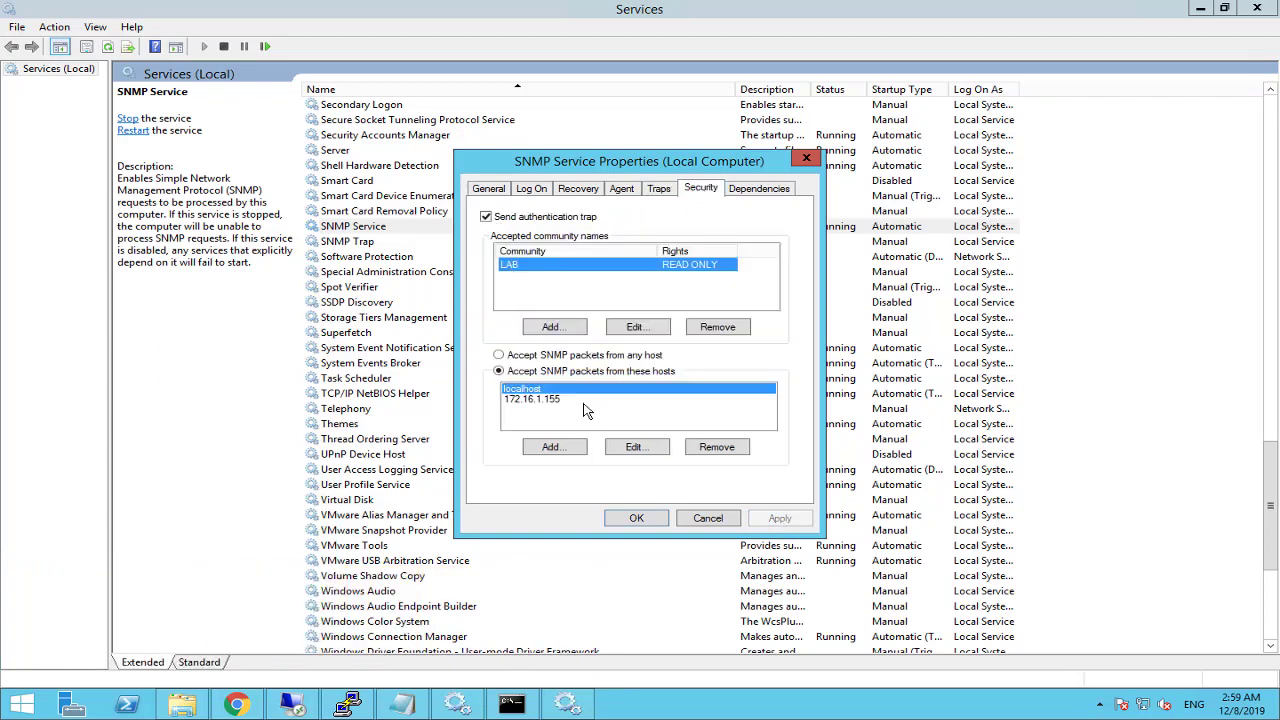
{"action": "left_click", "coordinate": [550, 399]}
{"action": "left_click", "coordinate": [636, 447]}
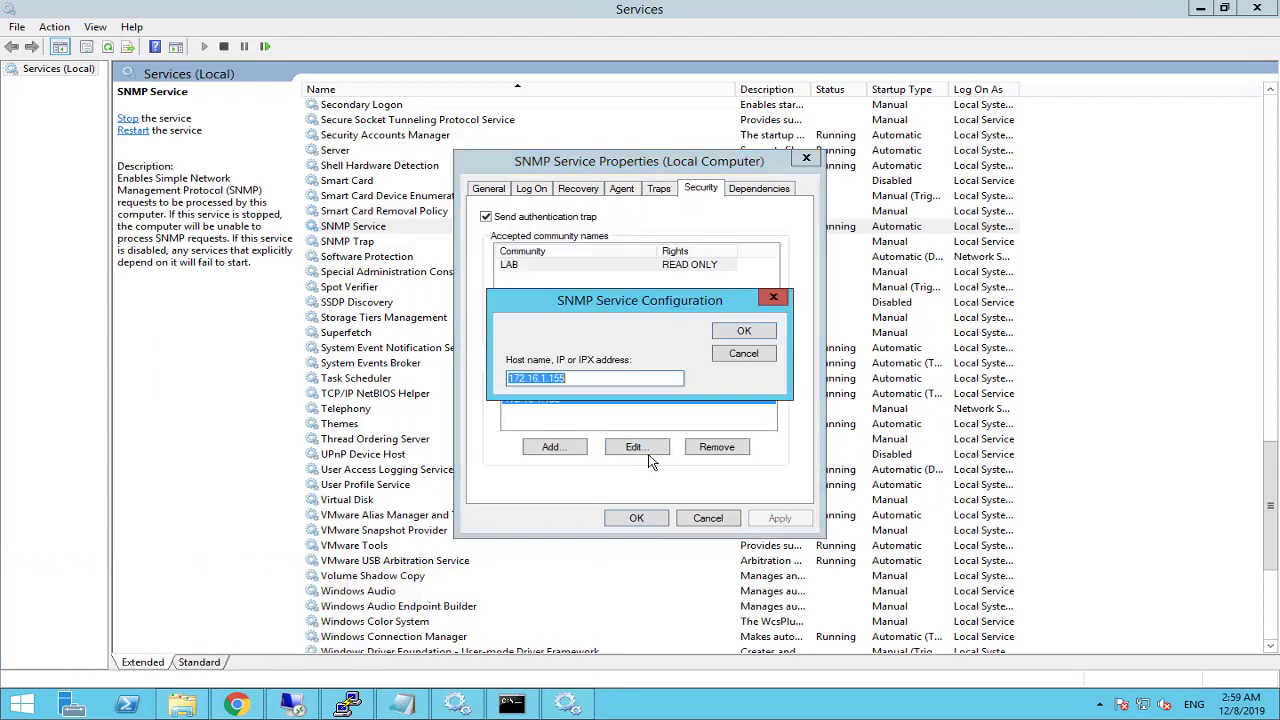
{"action": "left_click", "coordinate": [575, 378]}
{"action": "left_click", "coordinate": [744, 331]}
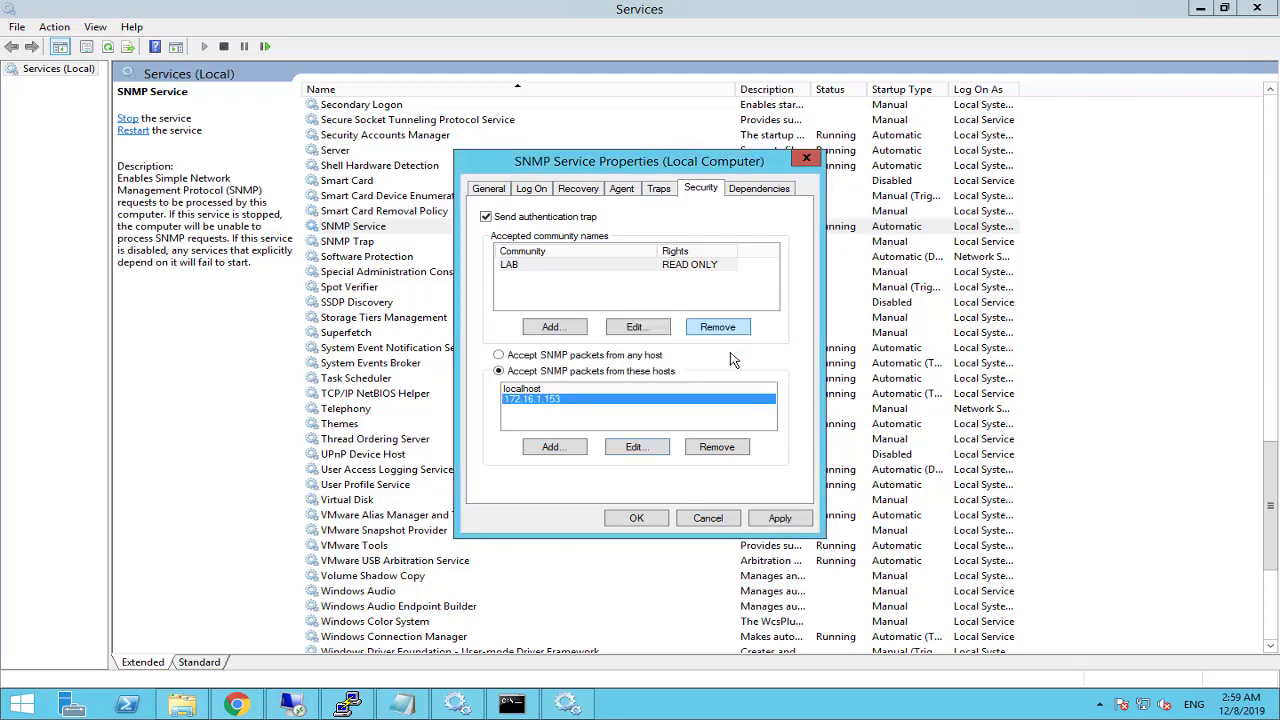
{"action": "left_click", "coordinate": [648, 518]}
{"action": "left_click", "coordinate": [236, 704]}
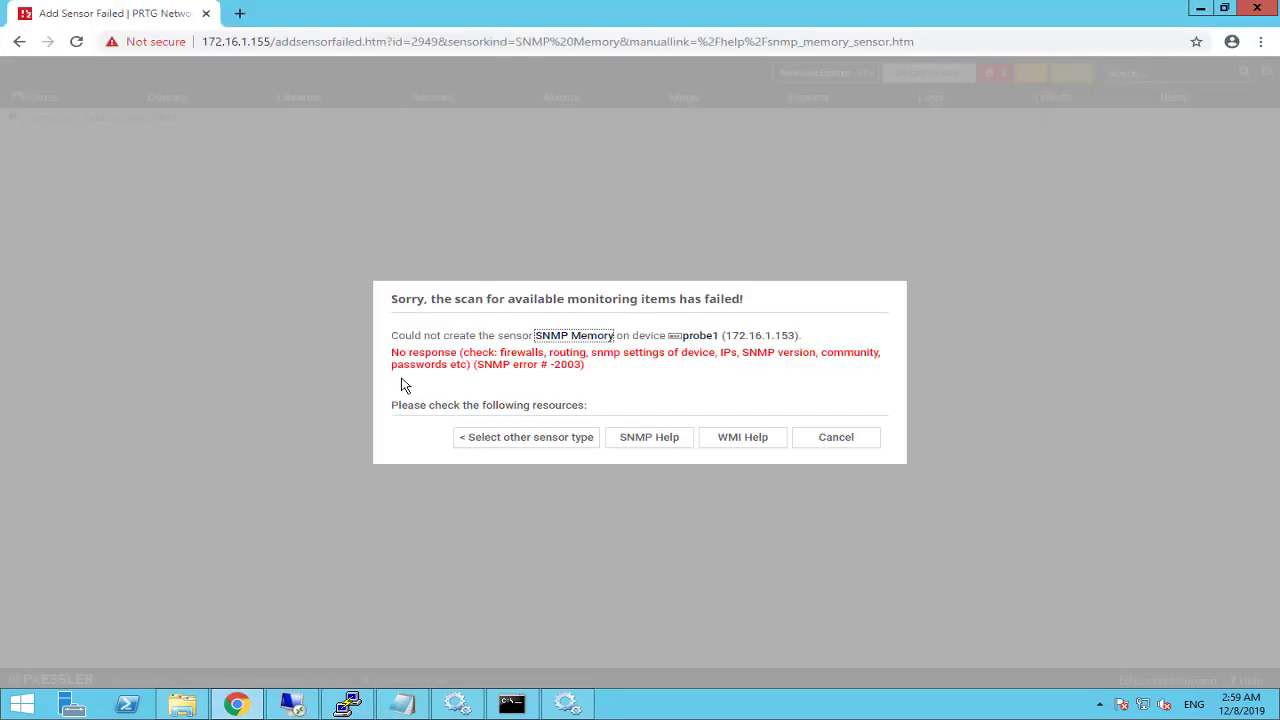
- Cancel the failed scan and re-add the SNMP Memory sensor via Memory Usage, Windows, SNMP filters
{"action": "left_click", "coordinate": [848, 440]}
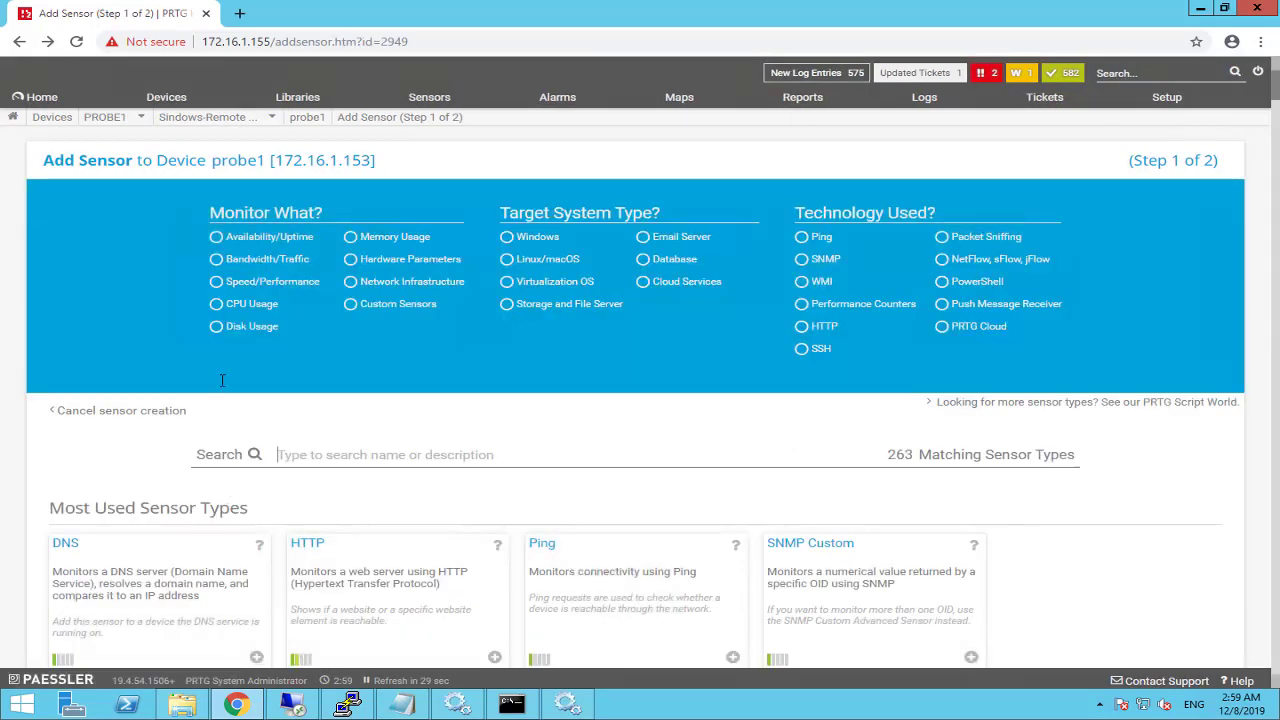
{"action": "left_click", "coordinate": [351, 237]}
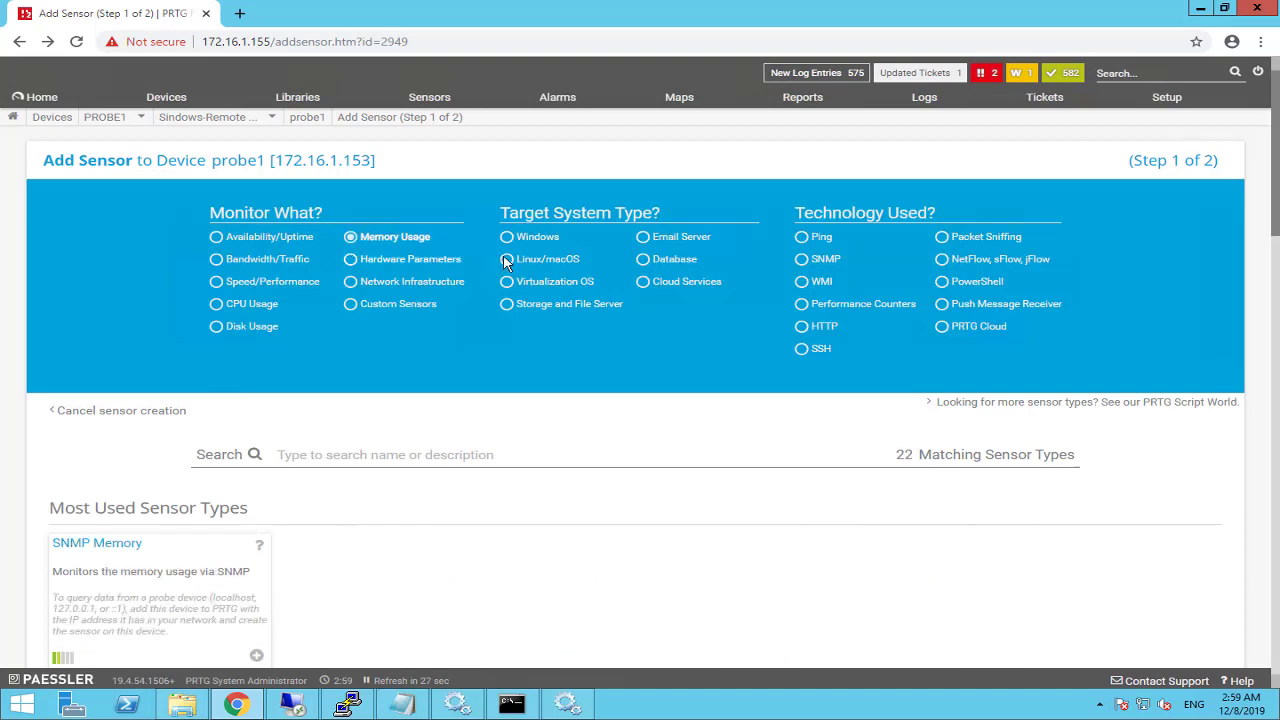
{"action": "left_click", "coordinate": [509, 240]}
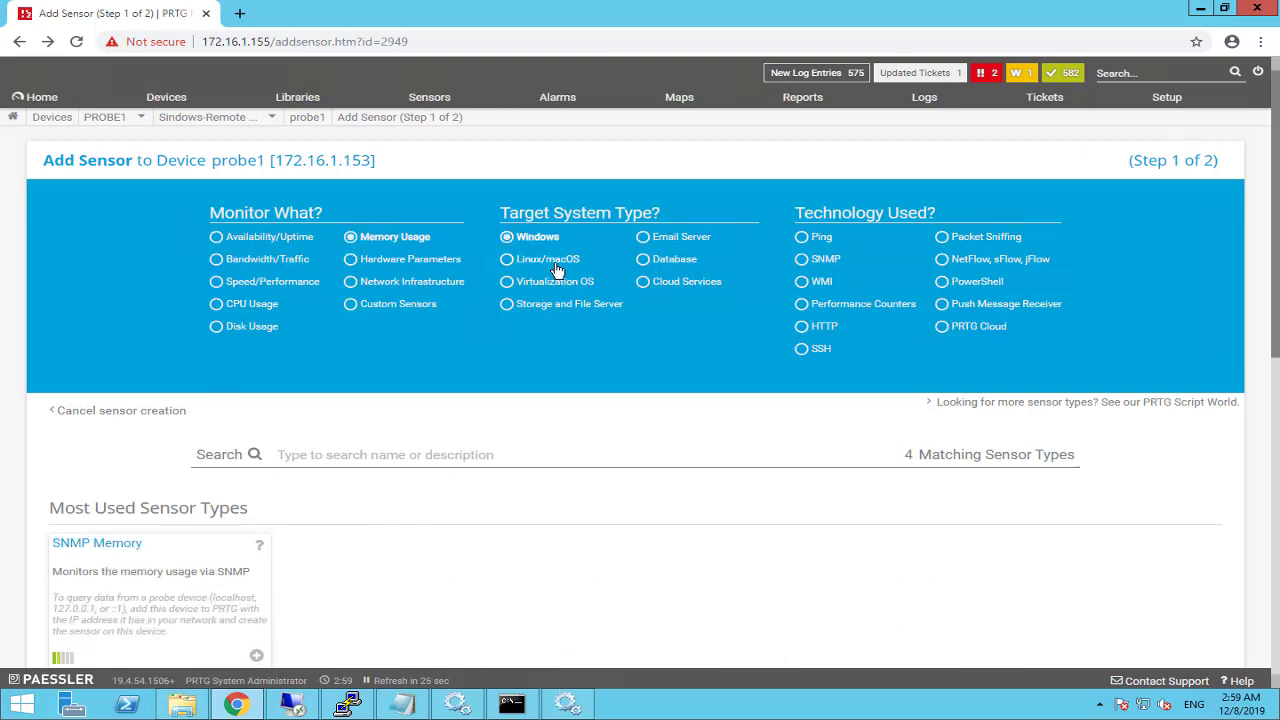
{"action": "left_click", "coordinate": [802, 259]}
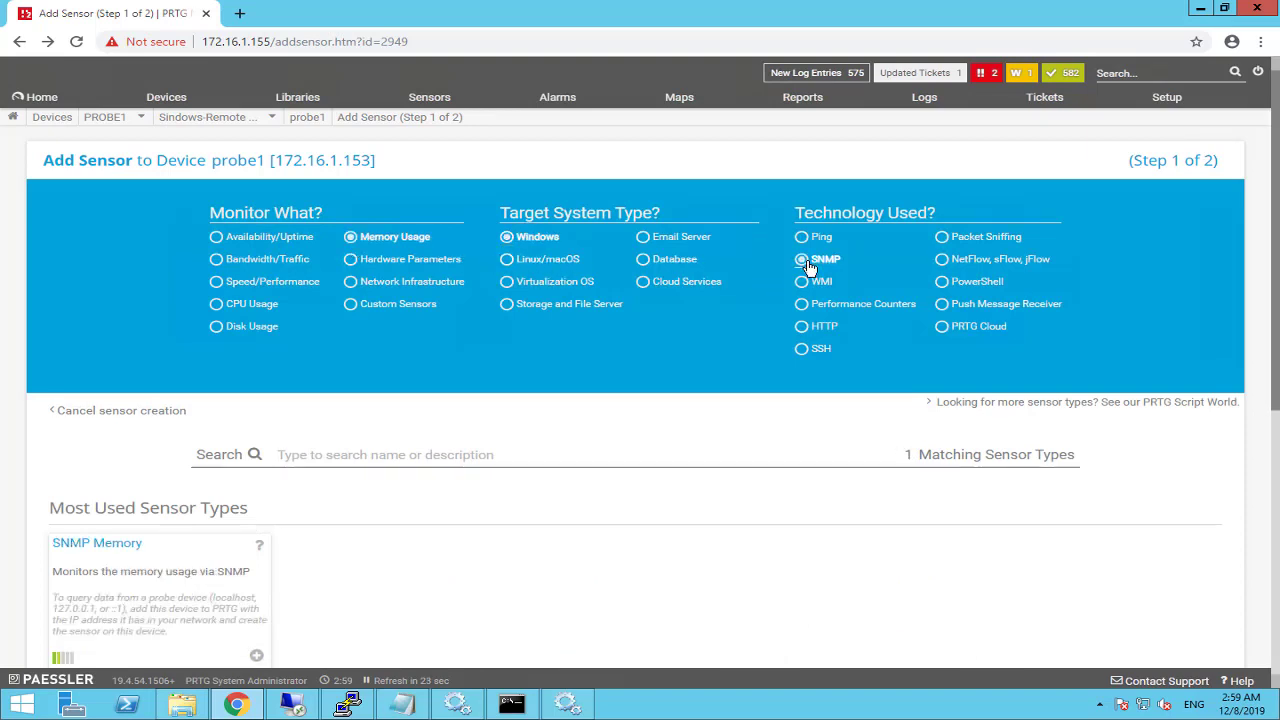
{"action": "scroll", "coordinate": [314, 522], "scroll_direction": "down", "scroll_amount": 1}
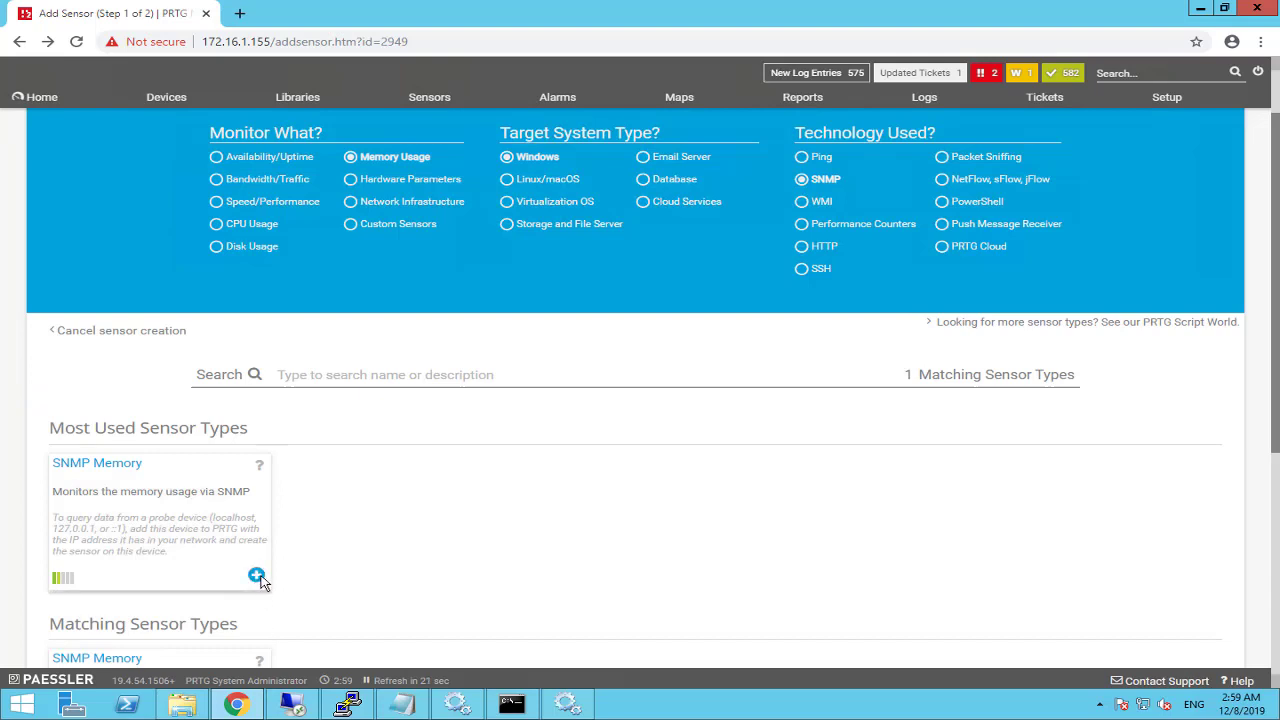
{"action": "left_click", "coordinate": [256, 655]}
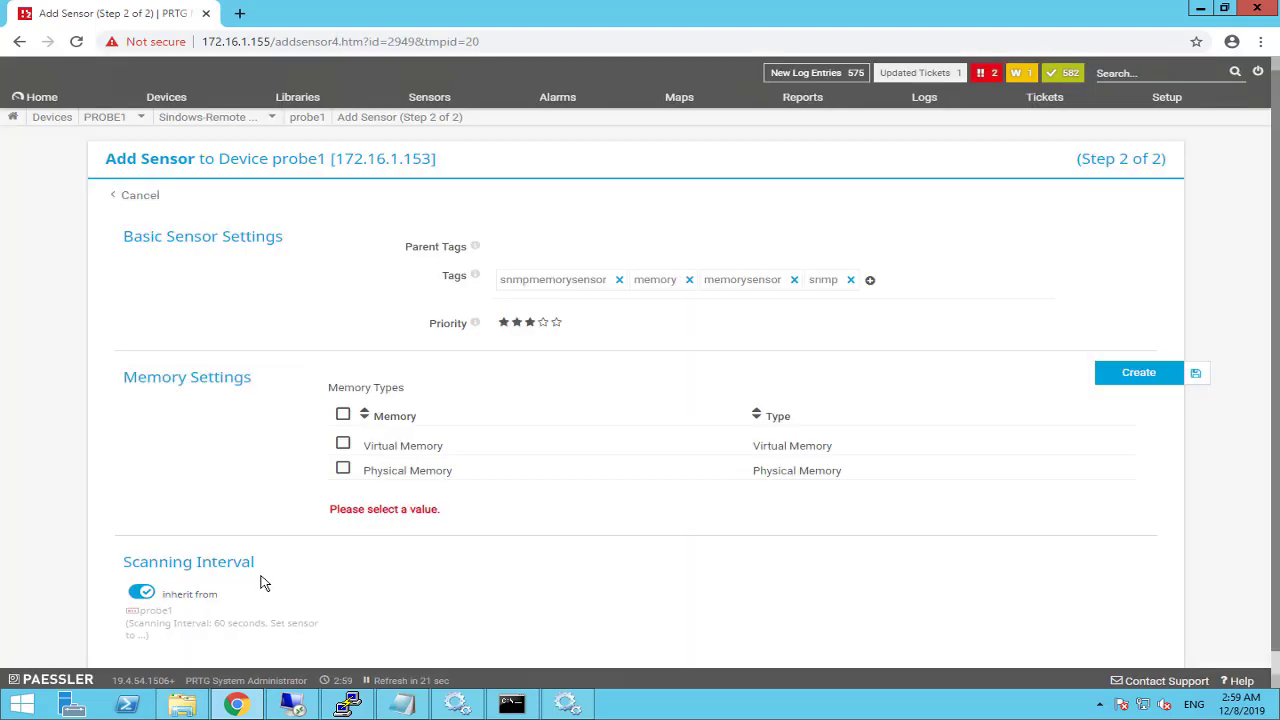
- Create sensors for both Physical and Virtual Memory on probe1
{"action": "left_click", "coordinate": [343, 414]}
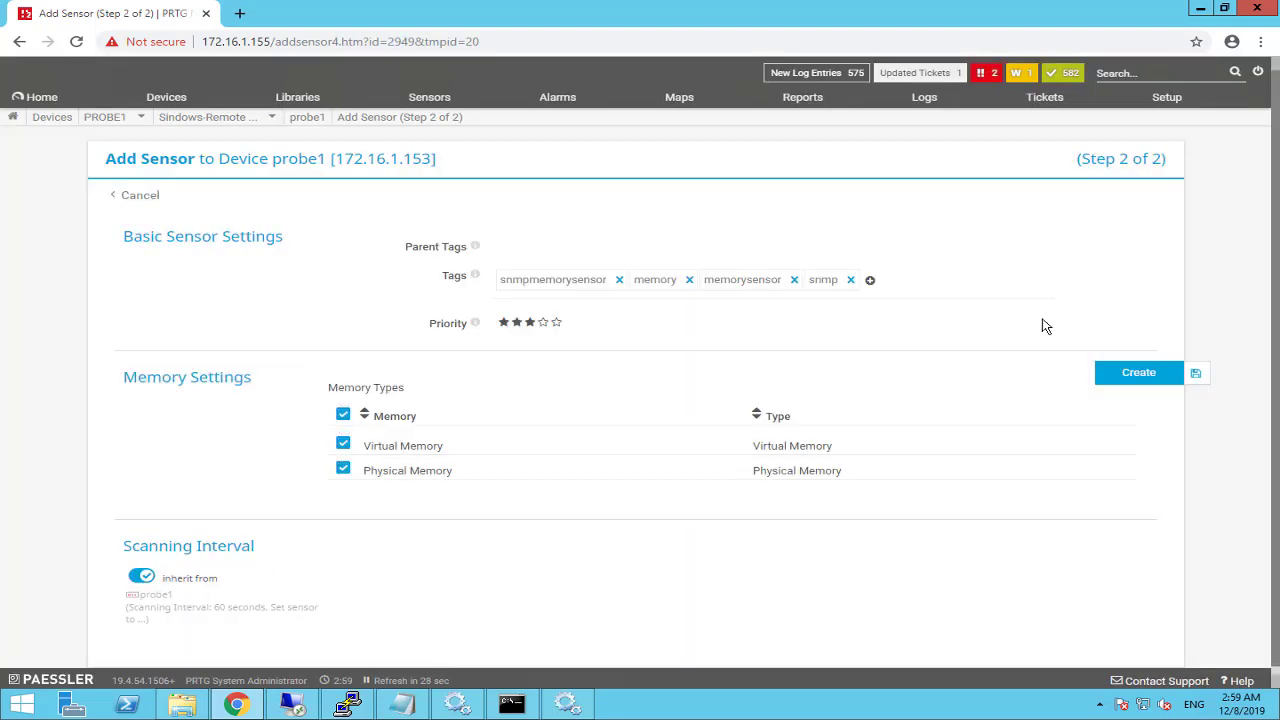
{"action": "left_click", "coordinate": [1140, 373]}
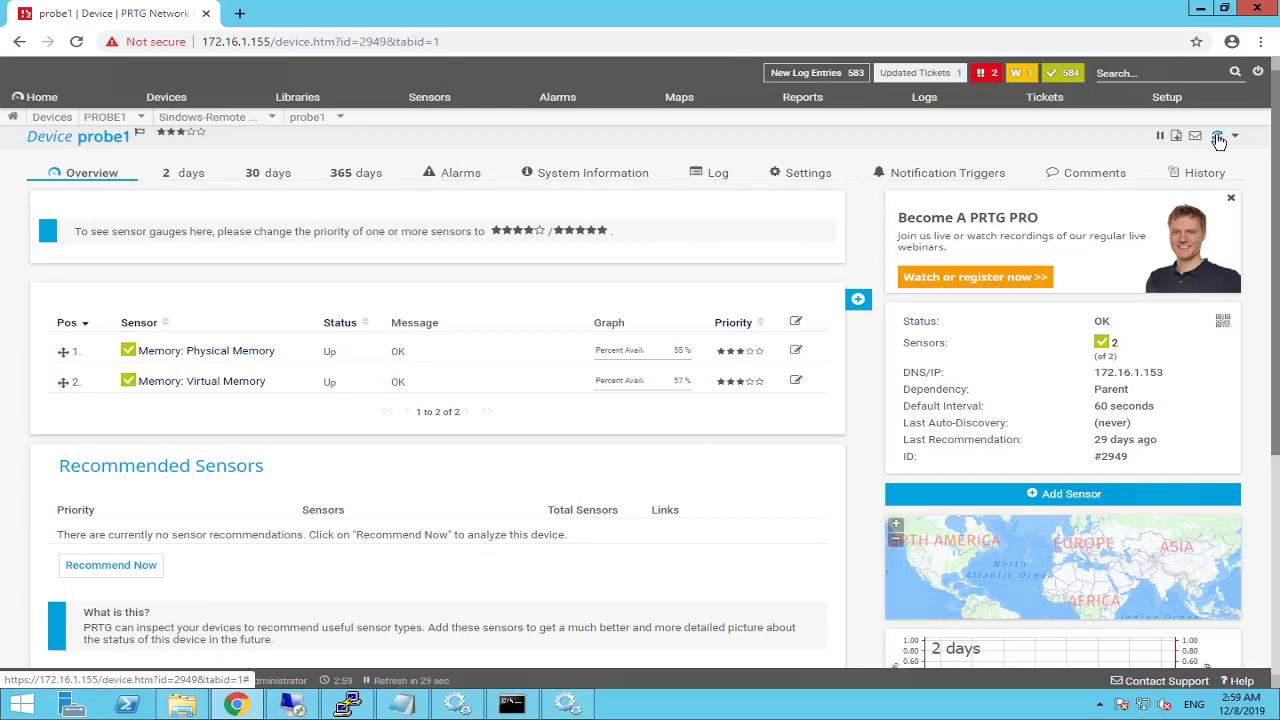
{"action": "scroll", "coordinate": [114, 371], "scroll_direction": "down", "scroll_amount": 3}
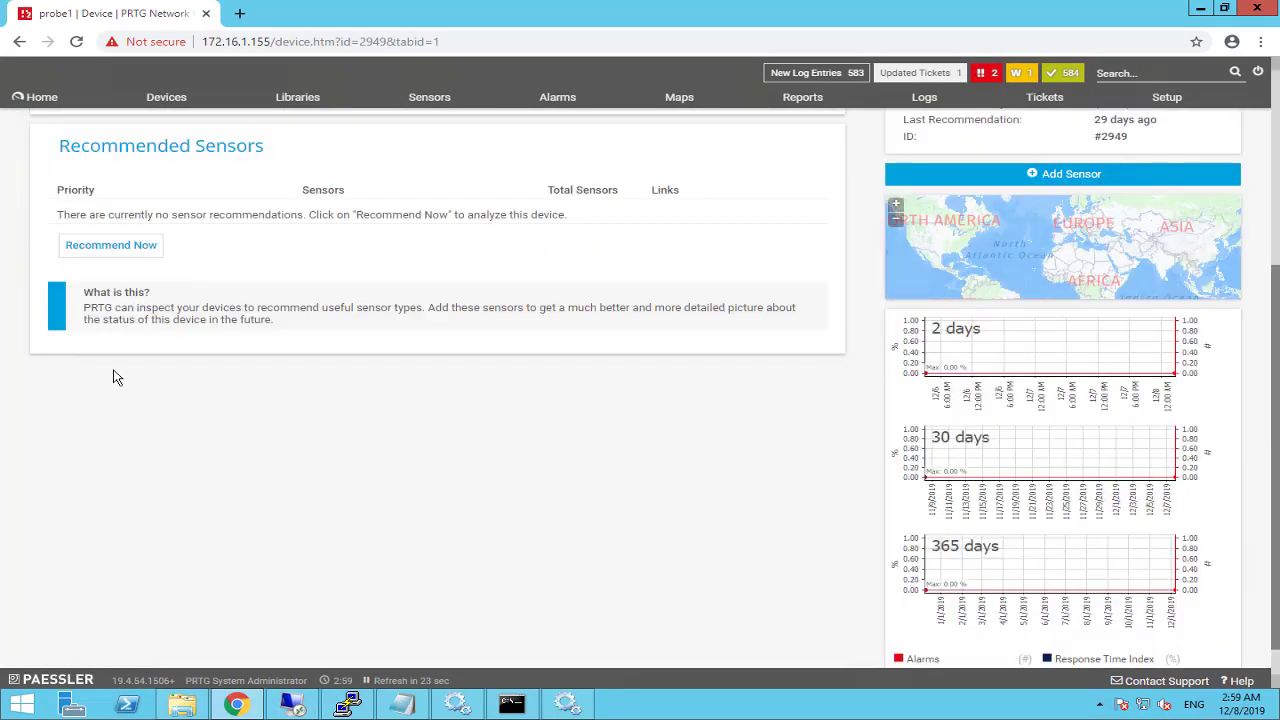
{"action": "scroll", "coordinate": [466, 294], "scroll_direction": "up", "scroll_amount": 2}
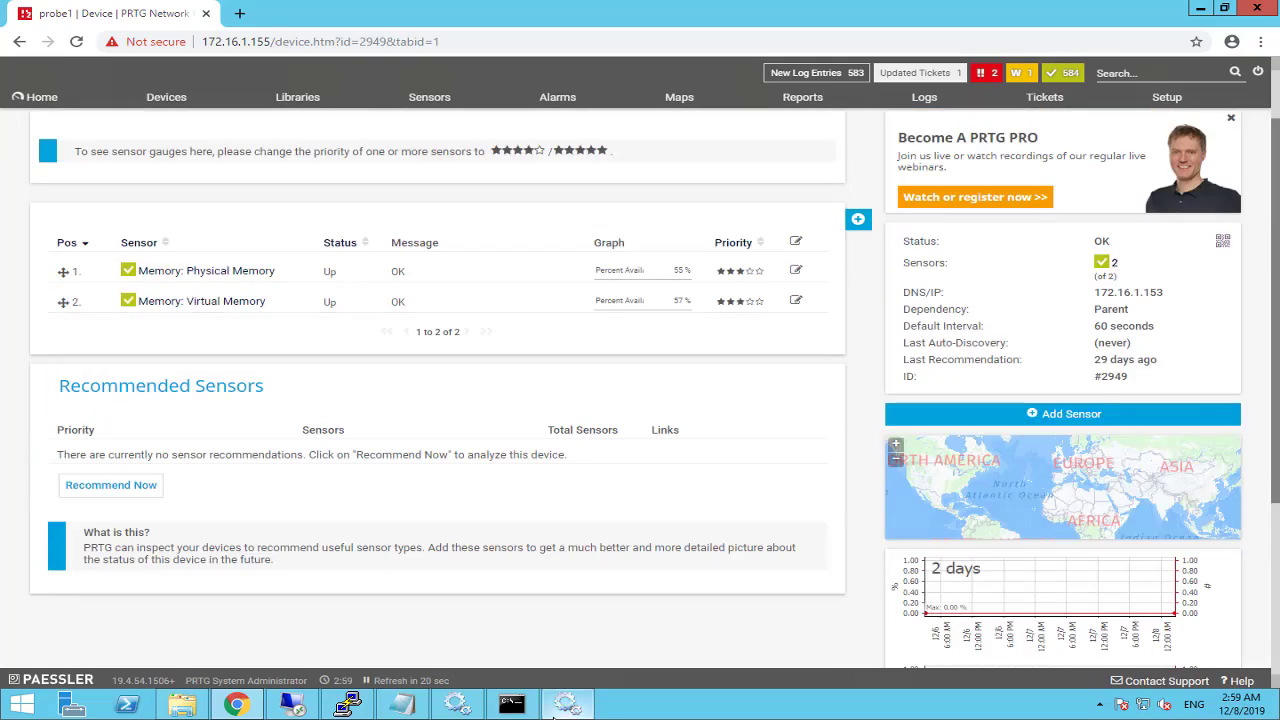
{"action": "left_click", "coordinate": [347, 704]}
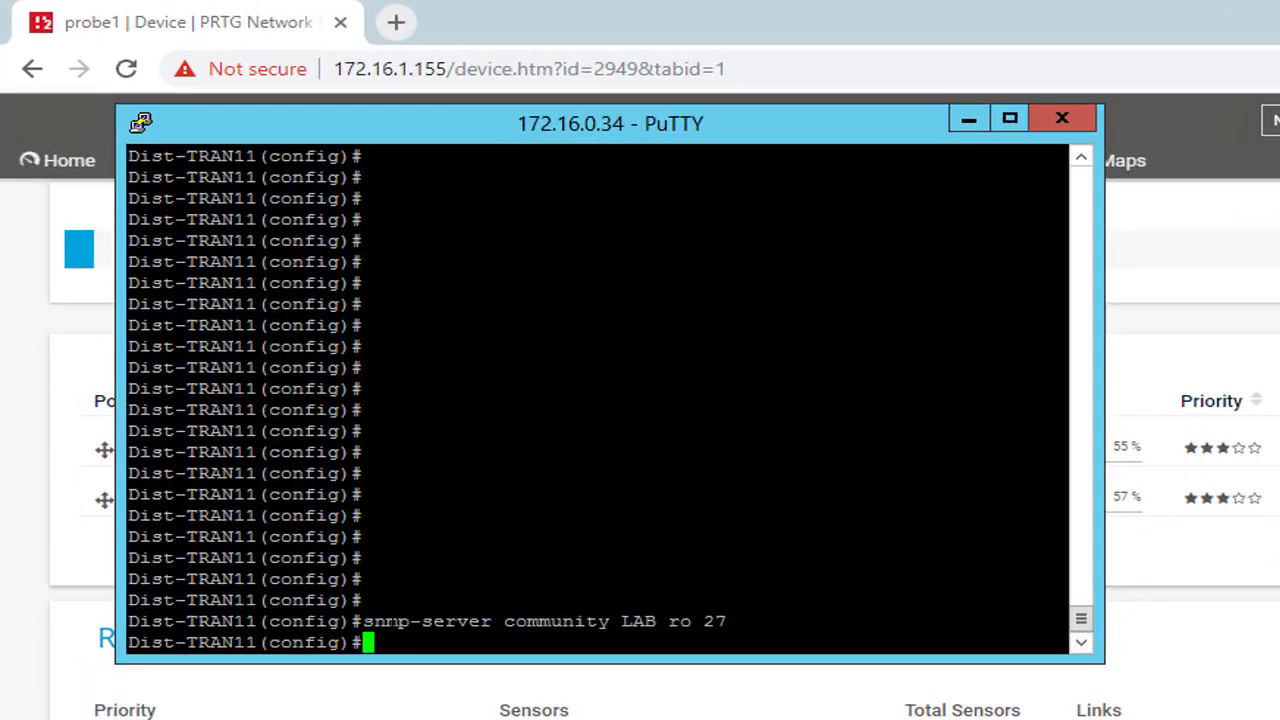
- Recall and mark 'access-list 27 permit 172.16.1.153' in the PuTTY switch session
{"action": "left_click_drag", "start_coordinate": [363, 621], "coordinate": [722, 623]}
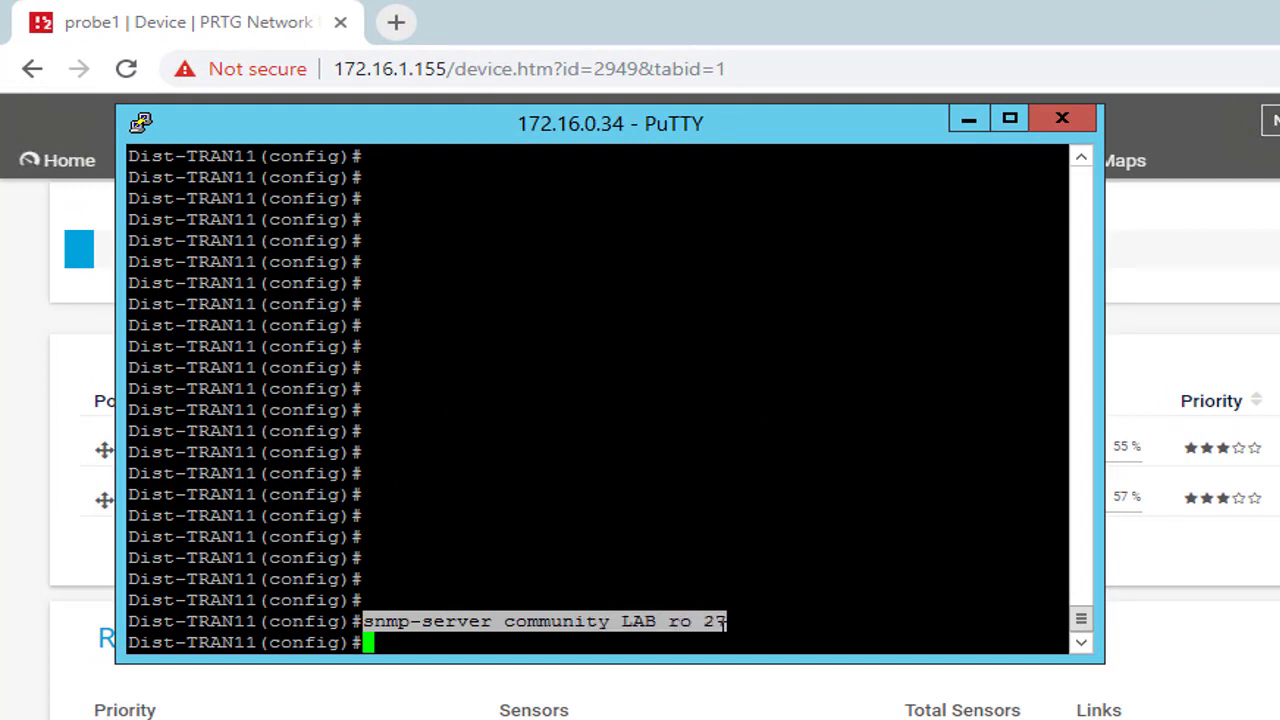
{"action": "left_click", "coordinate": [514, 621]}
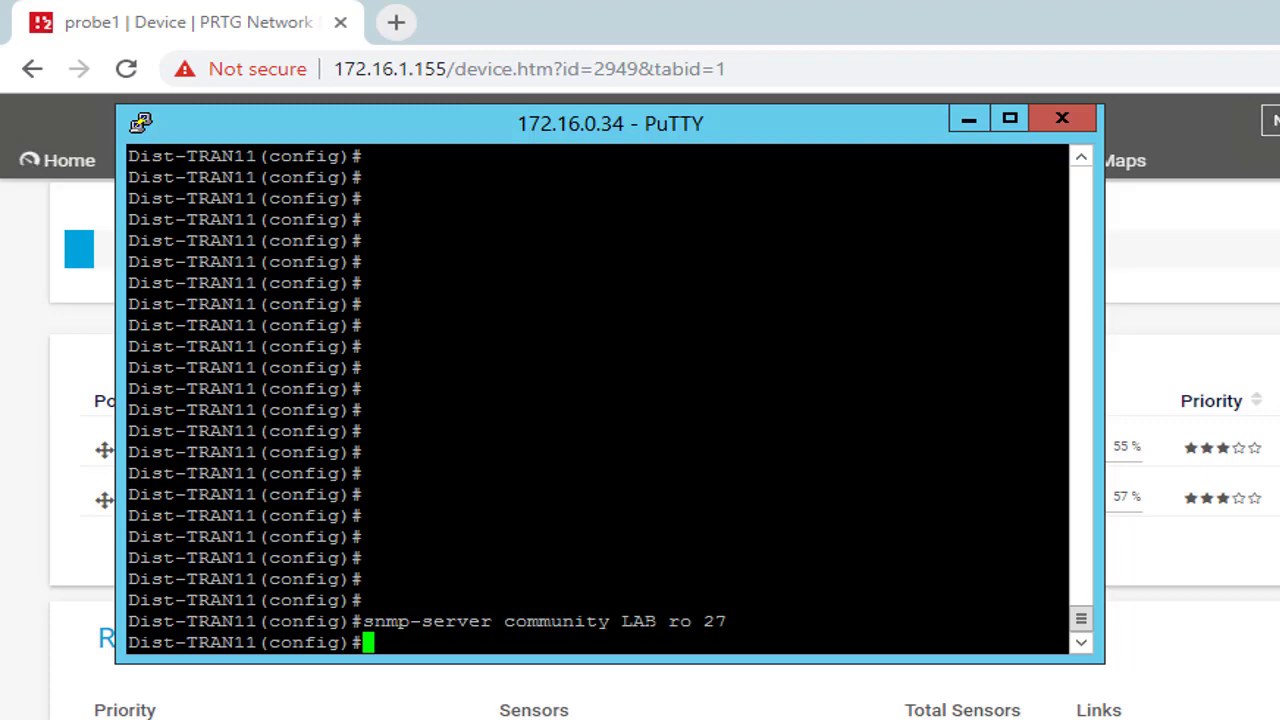
{"action": "double_click", "coordinate": [638, 621]}
{"action": "left_click", "coordinate": [709, 621]}
{"action": "key", "text": "Up"}
{"action": "key", "text": "Up"}
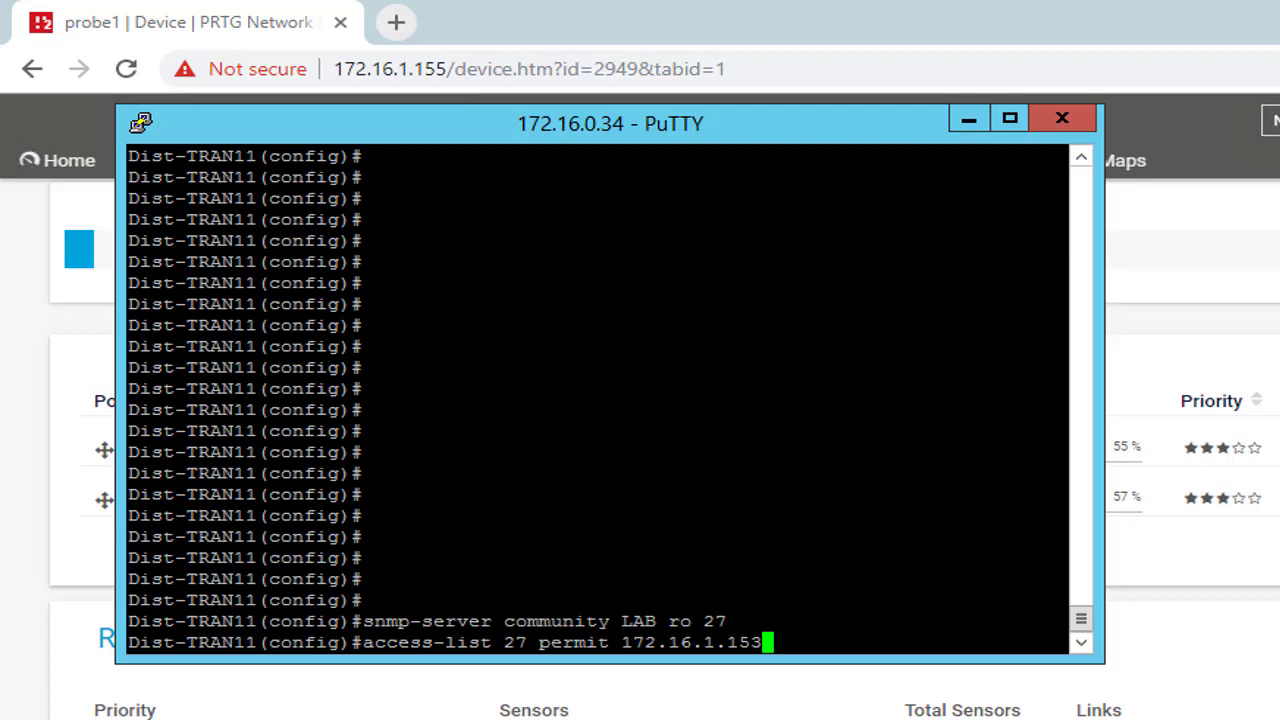
{"action": "left_click_drag", "start_coordinate": [504, 642], "coordinate": [813, 642]}
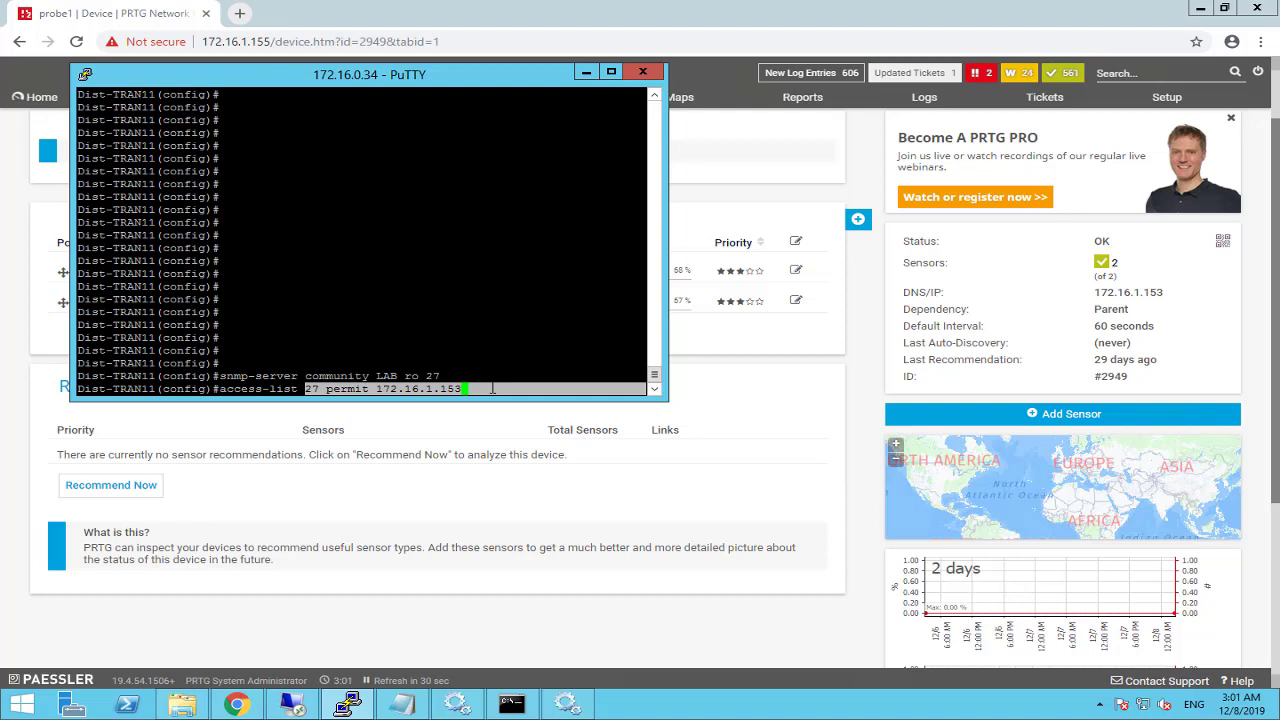
{"action": "left_click", "coordinate": [740, 476]}
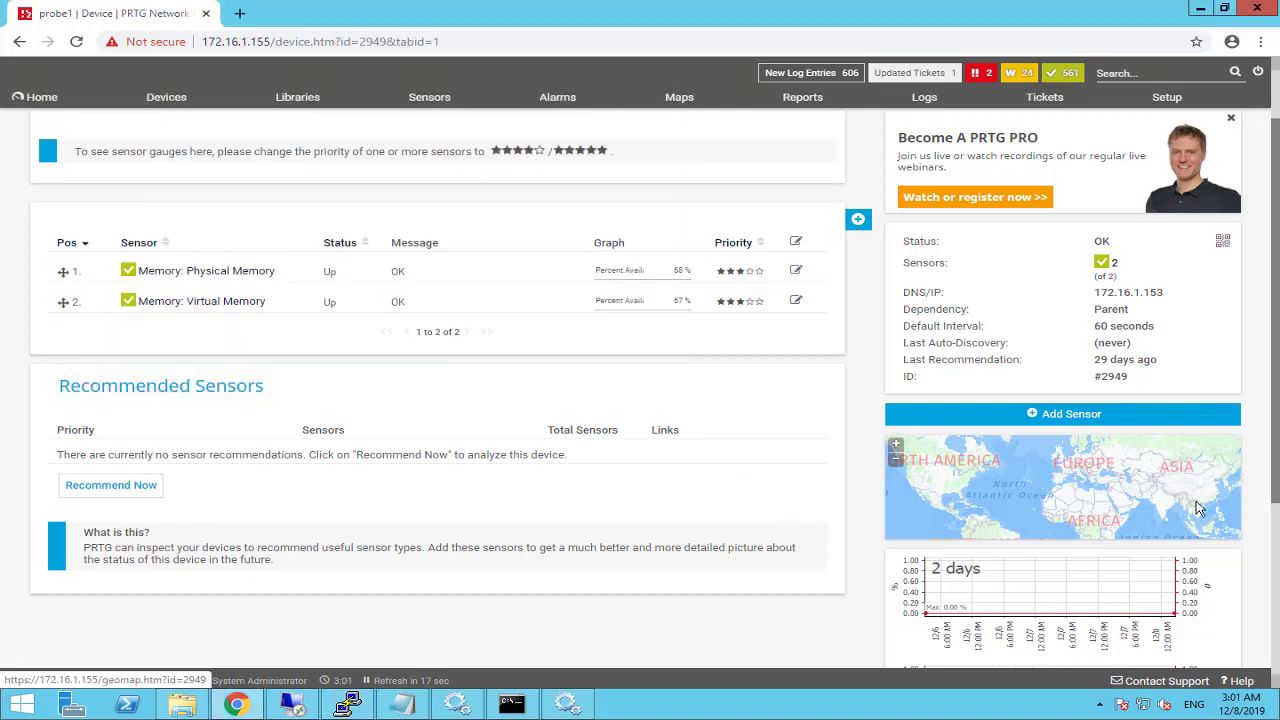